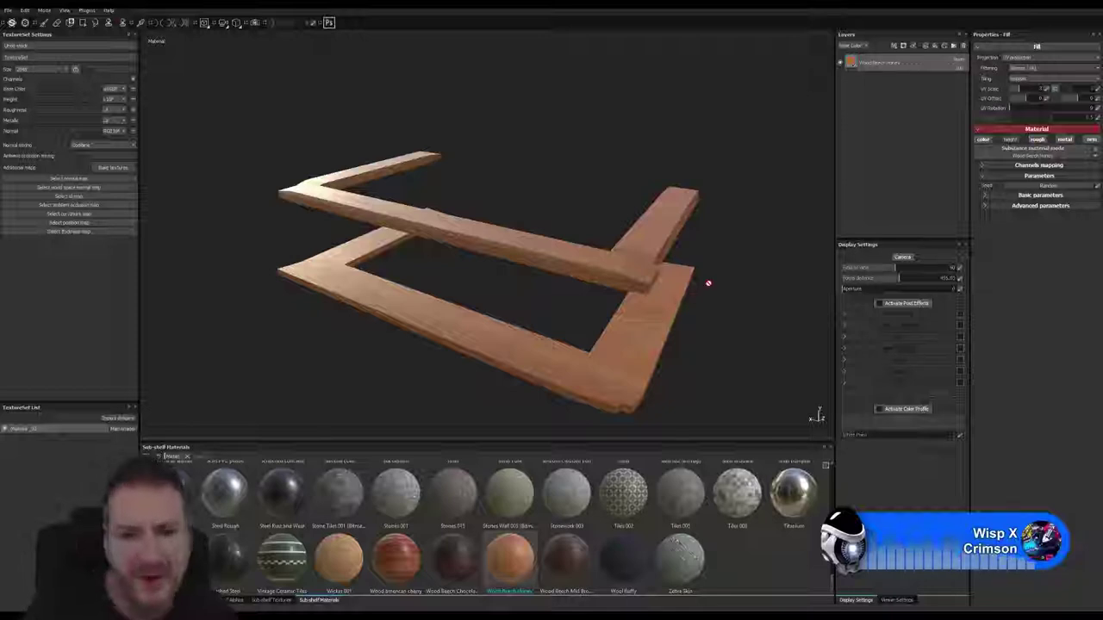
Adjust the UV Scale of the Wood Beech Honey fill on the frame.
left_click_drag(606, 307, 615, 350, "alt")
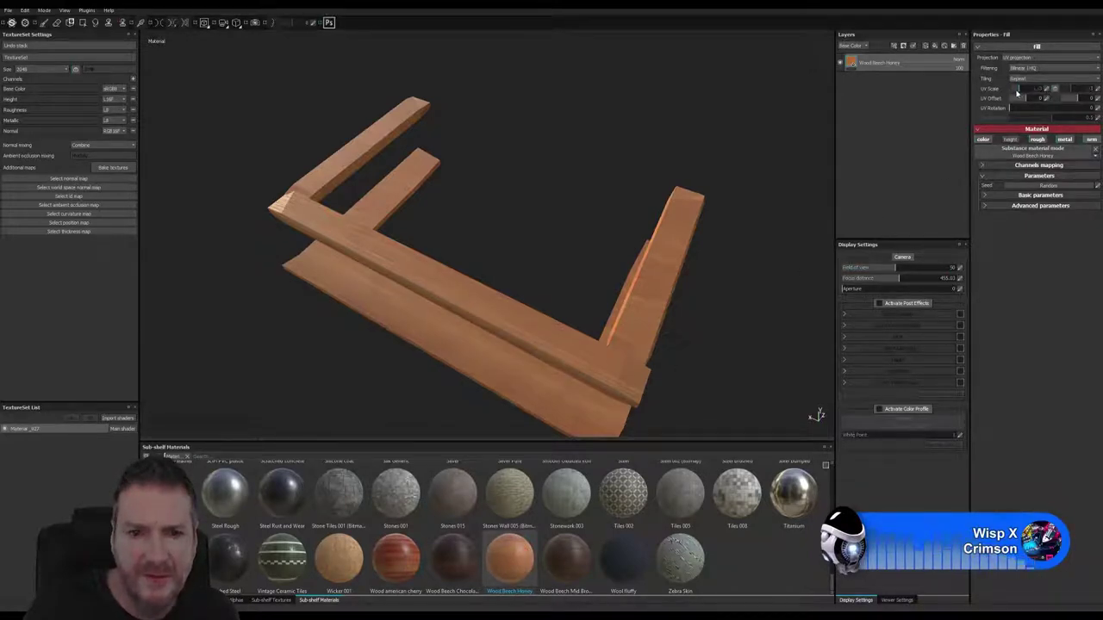
left_click_drag(1017, 91, 1019, 92)
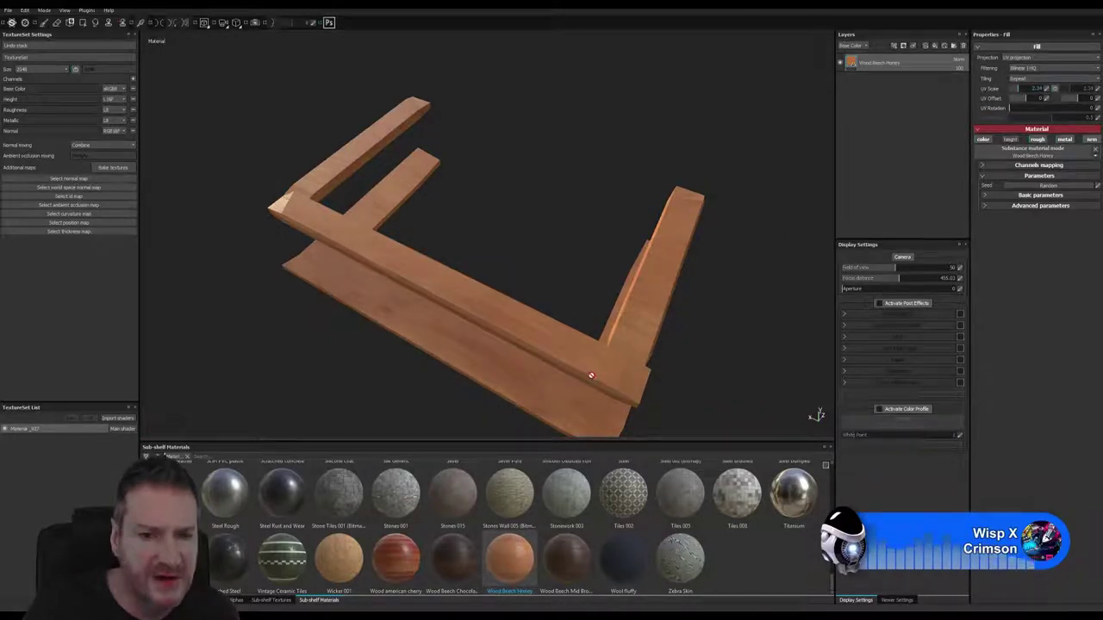
left_click_drag(597, 342, 673, 190, "alt")
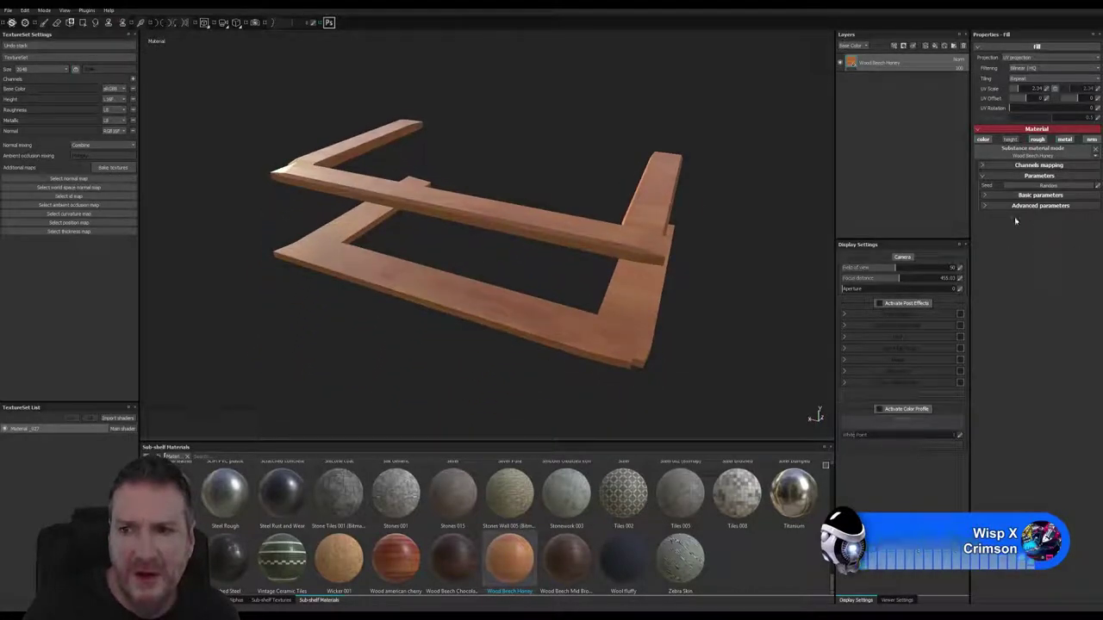
Expand the Basic and Advanced wood parameters and inspect the frame from new angles.
left_click(986, 208)
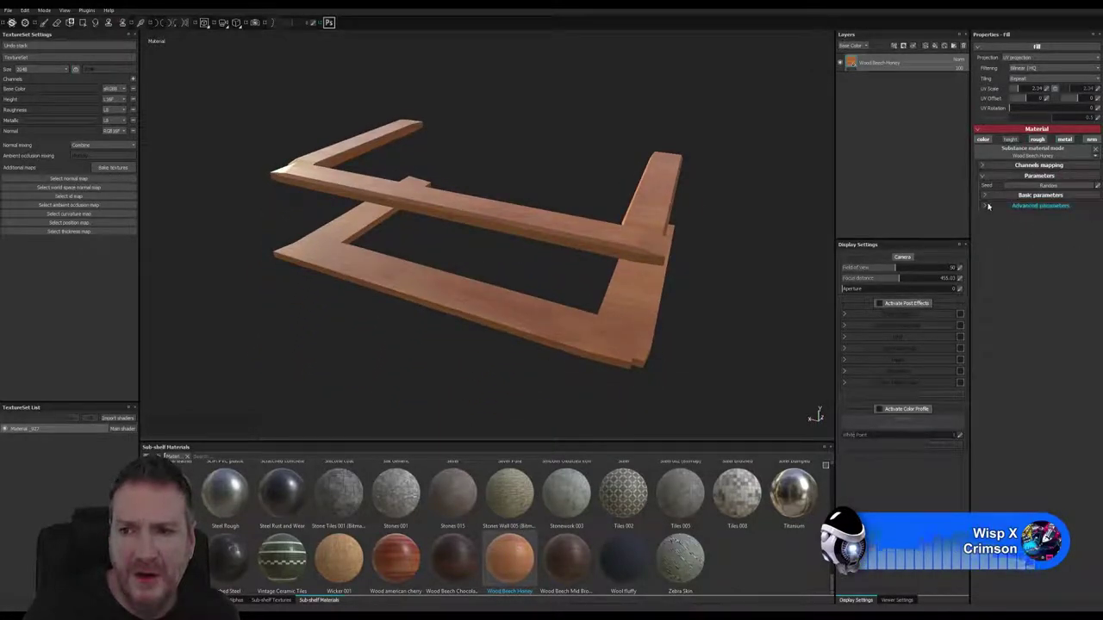
left_click(987, 207)
left_click(988, 196)
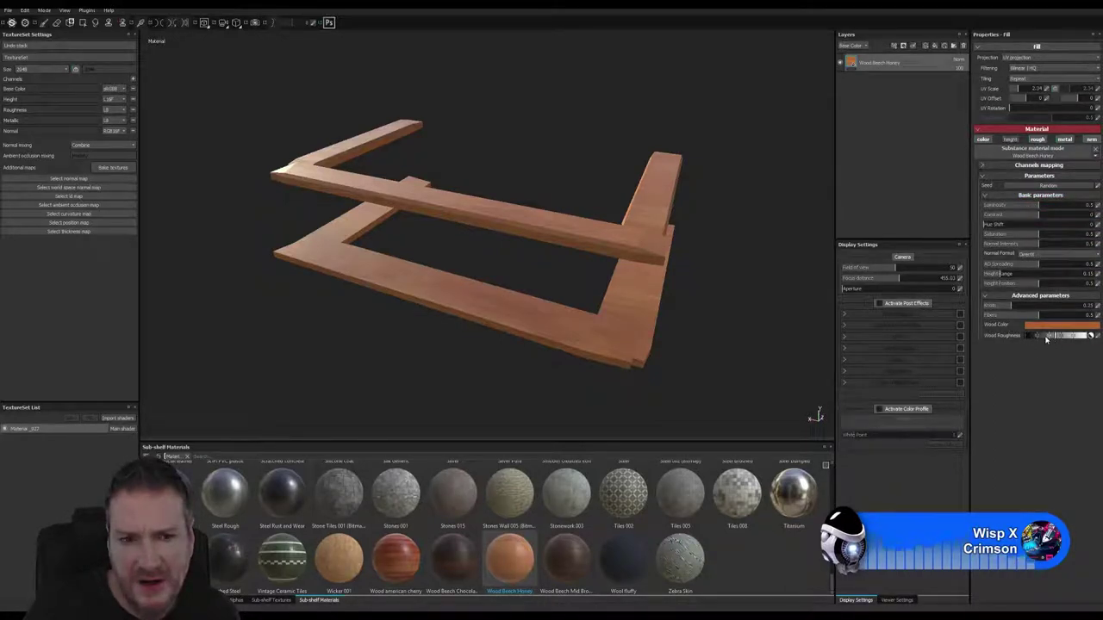
left_click_drag(692, 324, 768, 325, "alt")
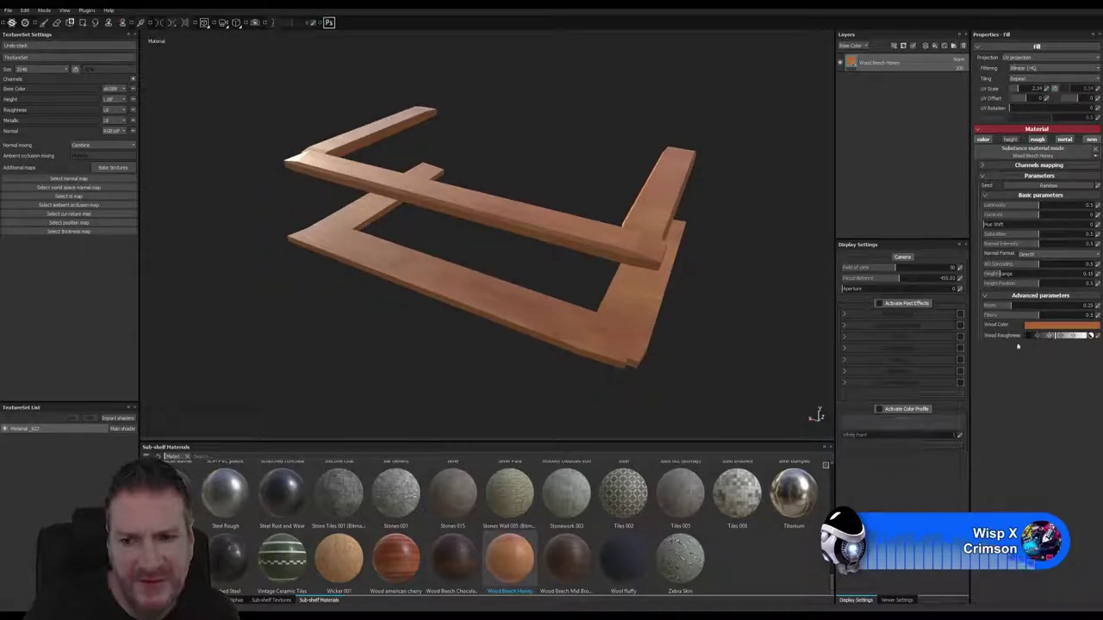
left_click_drag(512, 231, 579, 232, "alt")
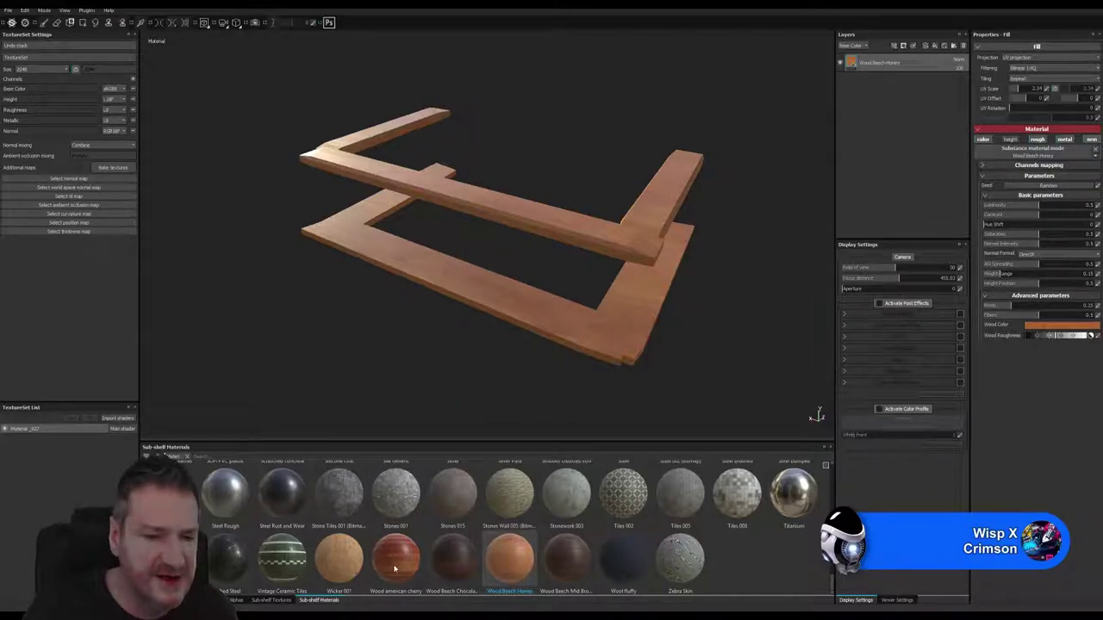
Add Wood american cherry as a layer over the beech with Height Position 0.25.
left_click_drag(404, 581, 877, 56)
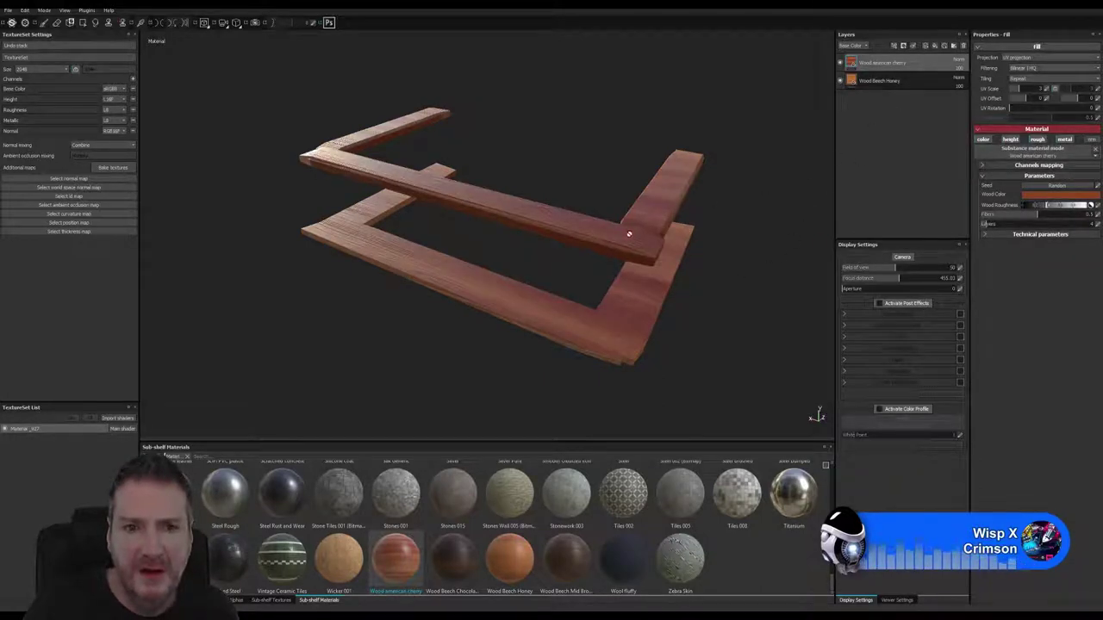
mouse_move(628, 231)
left_mouse_down("alt")
mouse_move(605, 255)
mouse_move(803, 226)
mouse_move(638, 230)
left_mouse_up("alt")
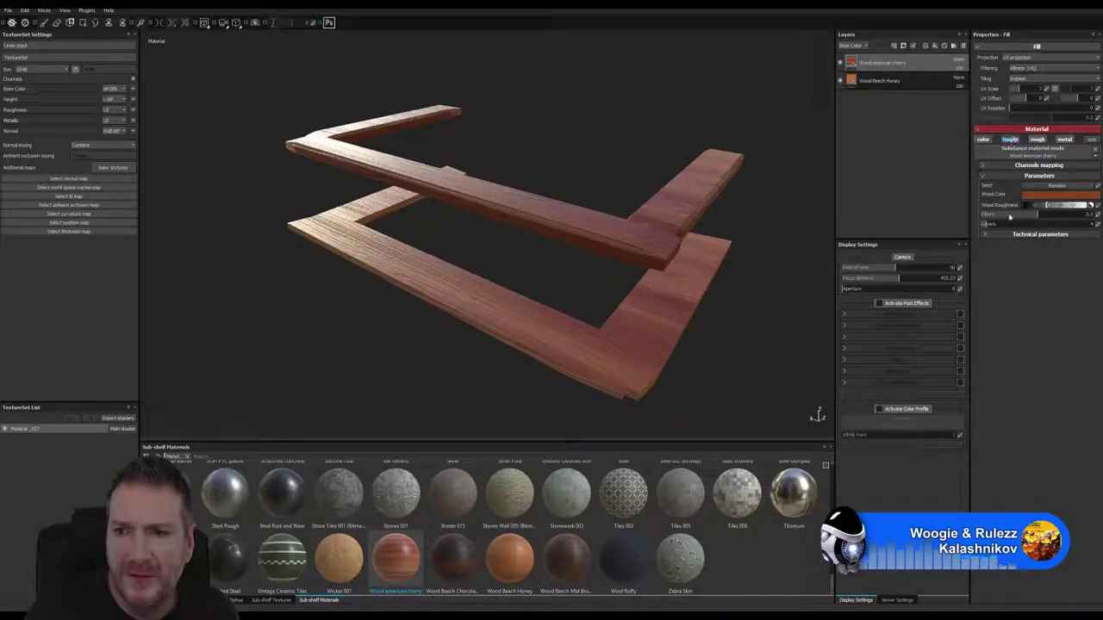
left_click(988, 235)
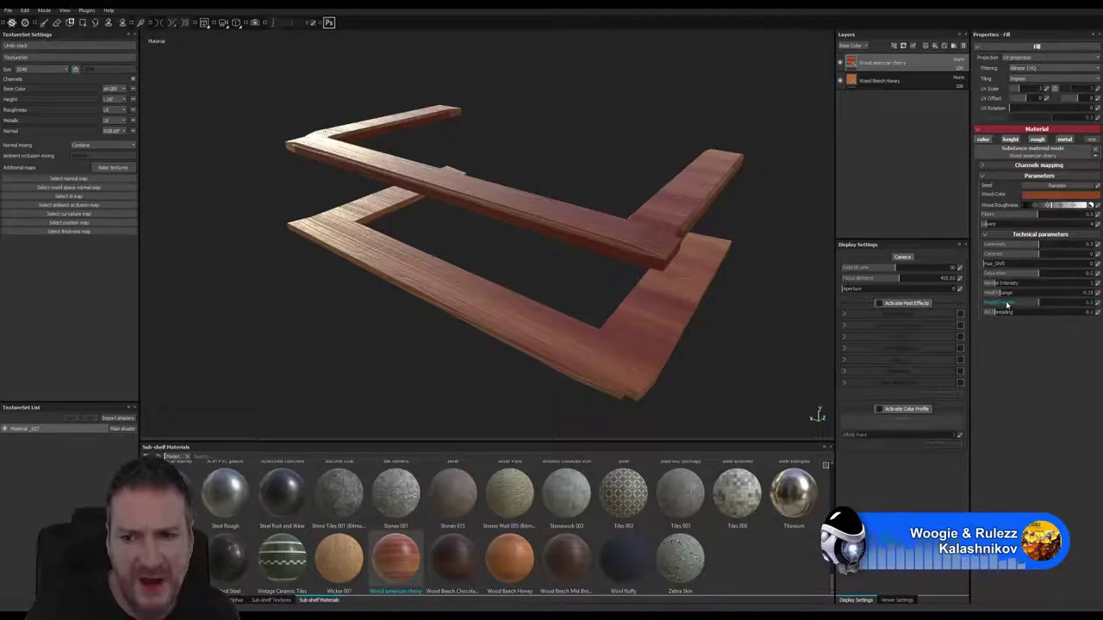
left_click(997, 298)
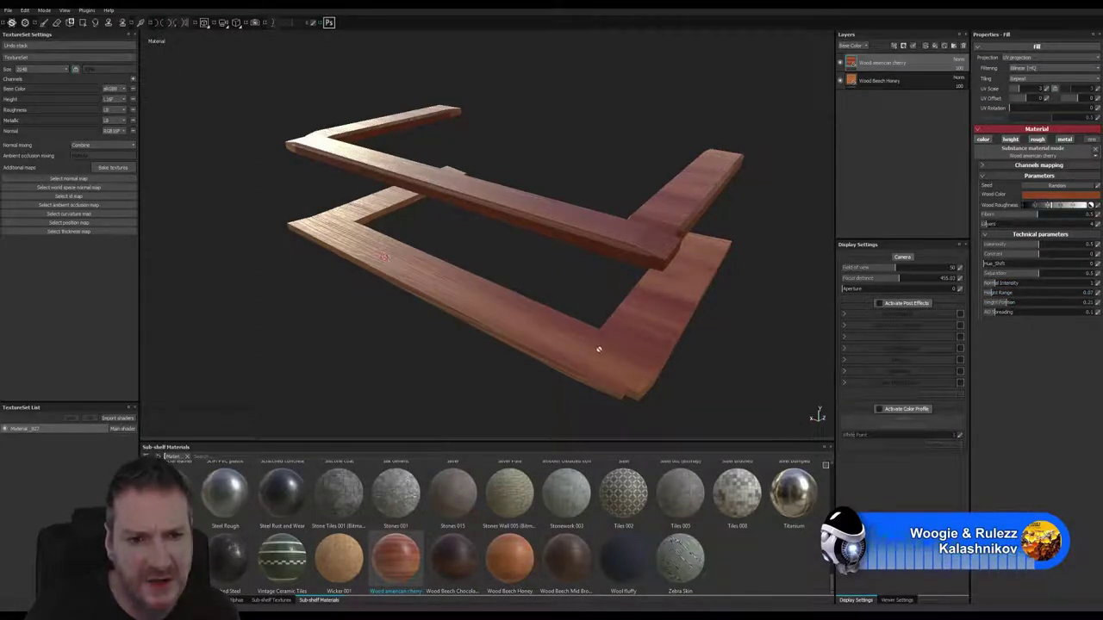
left_click_drag(464, 214, 481, 255, "alt")
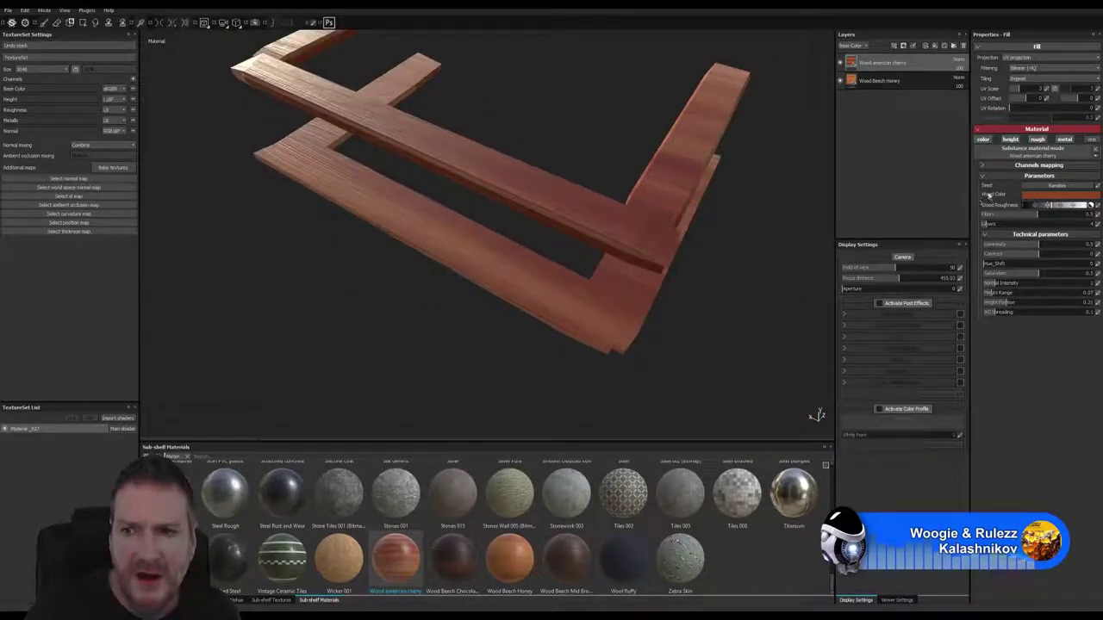
Tint the cherry layer's Wood Color red, nudged slightly toward orange.
left_click(1043, 195)
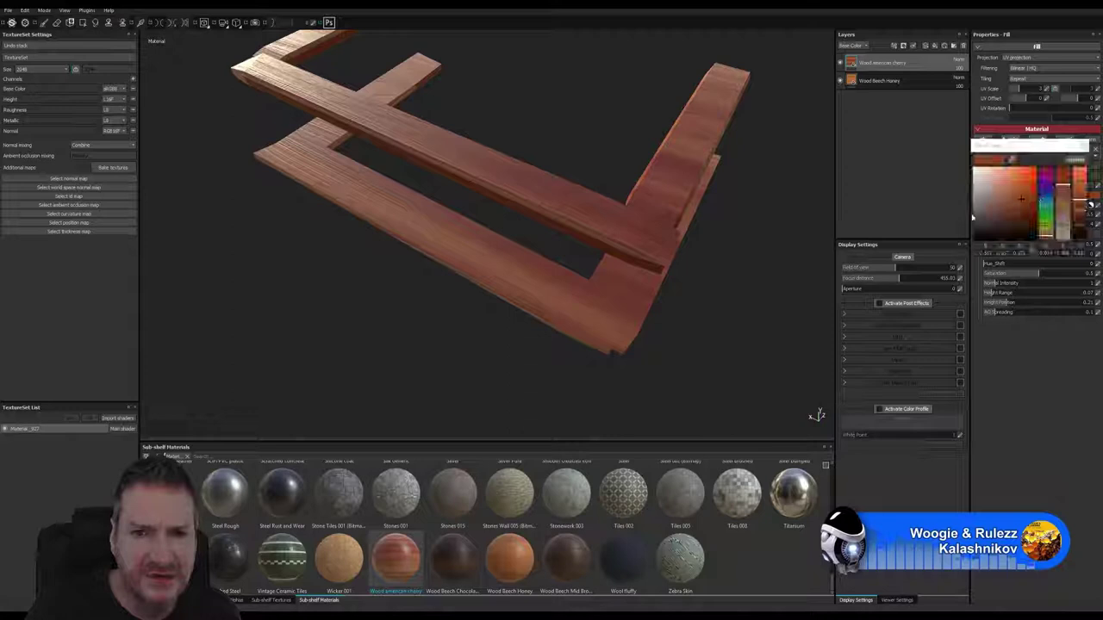
left_click(1047, 173)
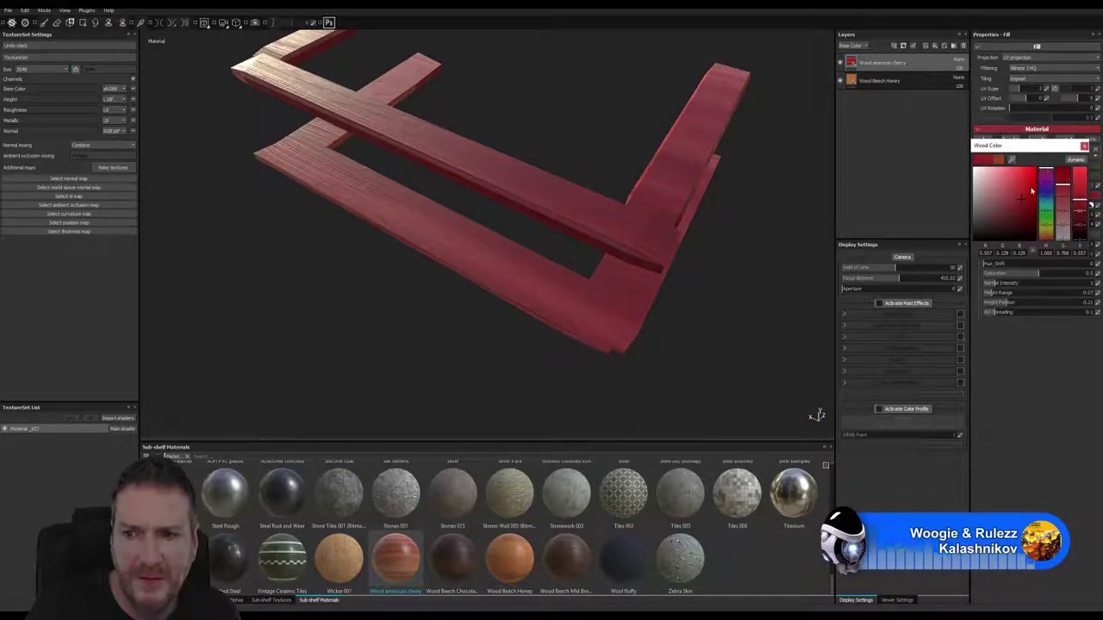
left_click(1046, 242)
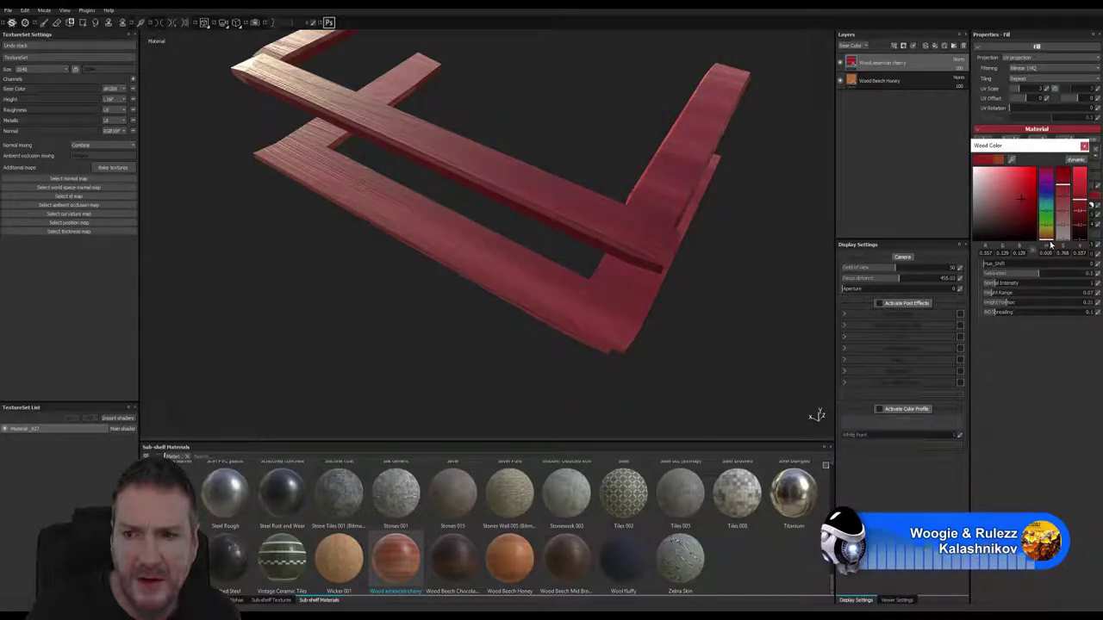
left_click_drag(1046, 242, 1047, 241)
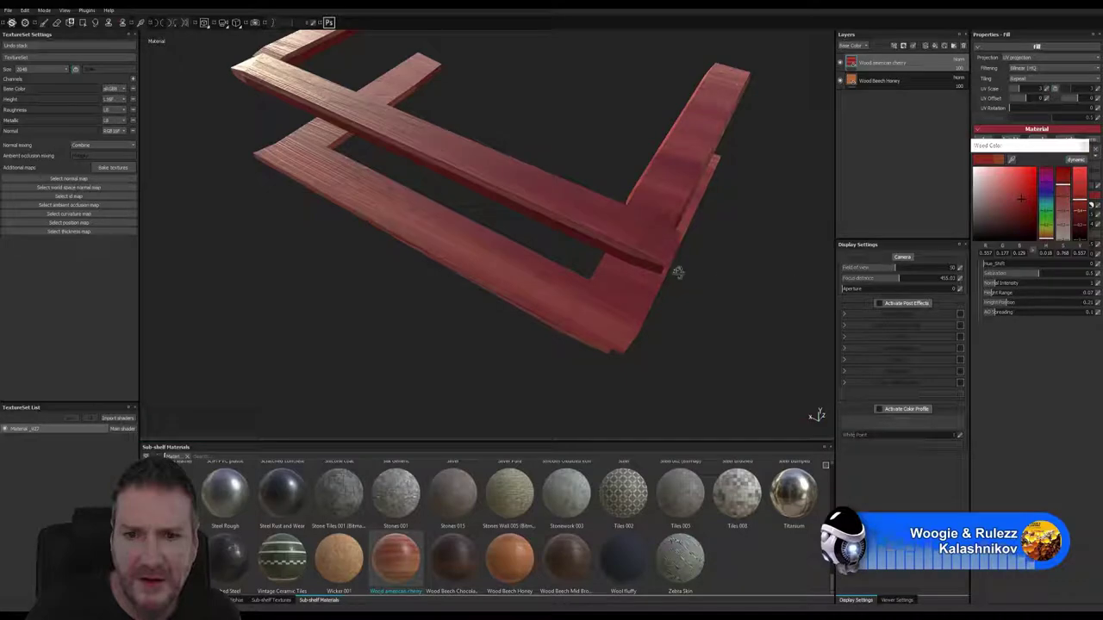
mouse_move(677, 266)
left_mouse_down("alt")
mouse_move(665, 310)
mouse_move(704, 231)
mouse_move(679, 233)
mouse_move(687, 248)
left_mouse_up("alt")
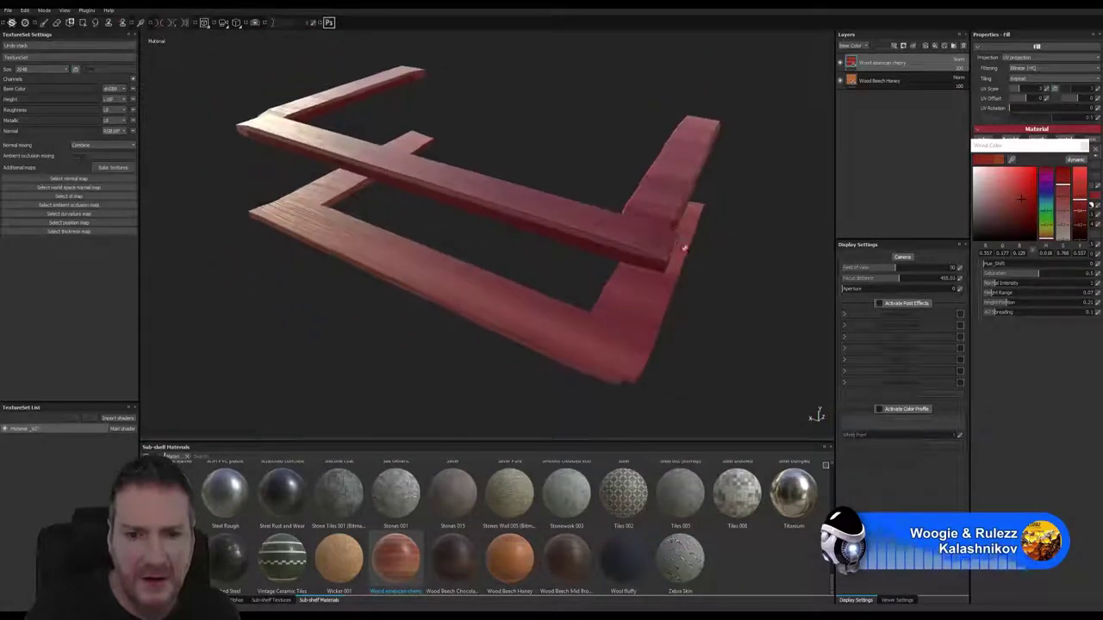
Switch to the Unreal Editor and fly the camera around the balcony's red railing.
key("super+d")
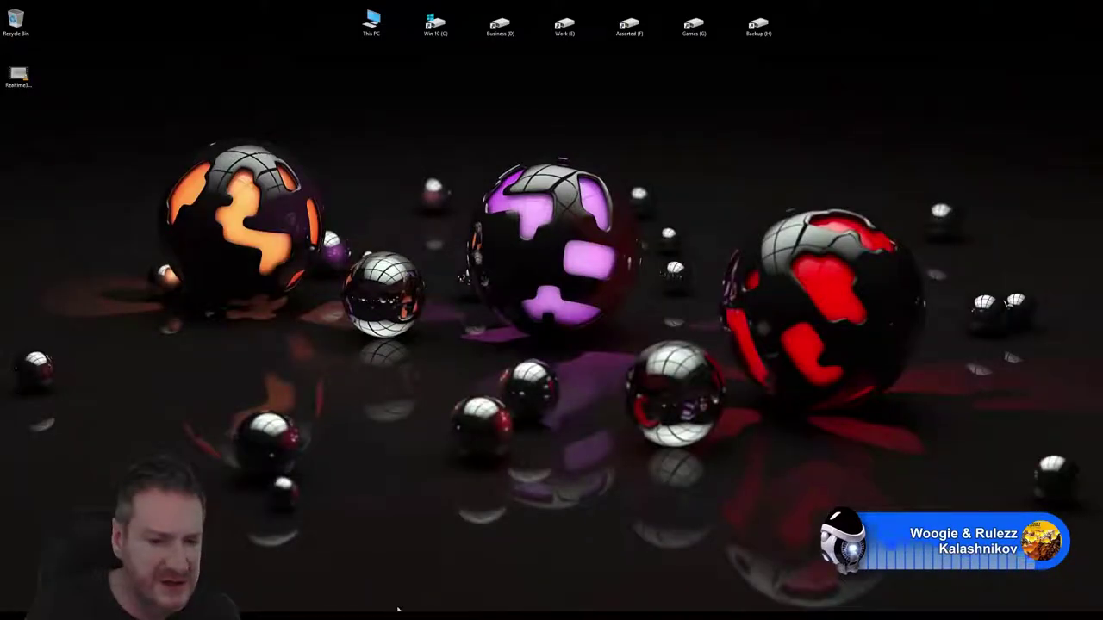
key("alt+Tab")
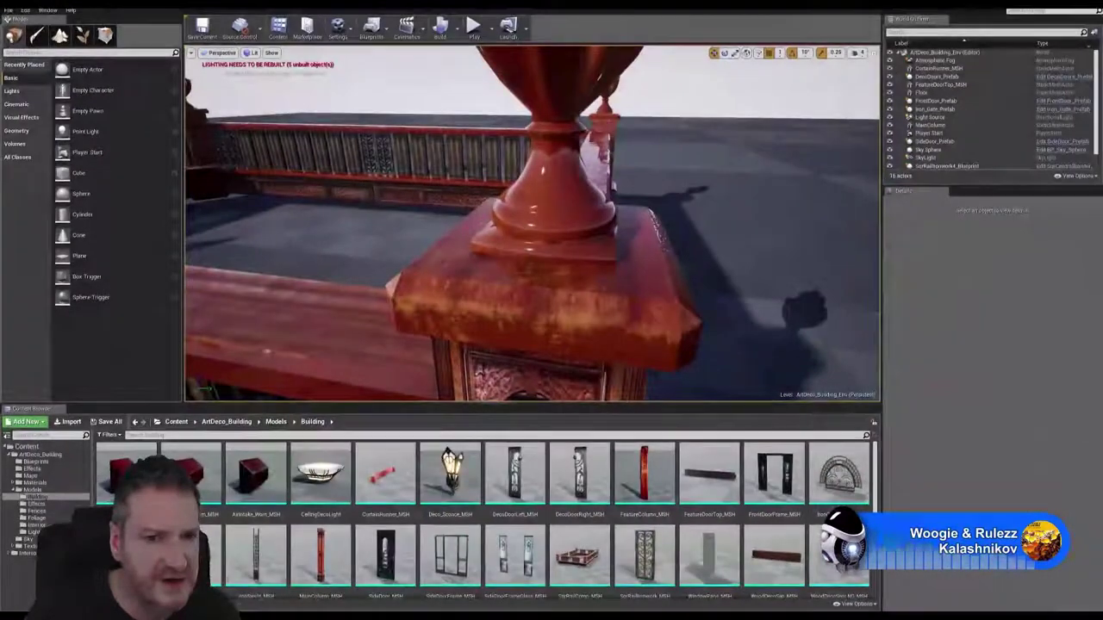
right_click_drag(531, 224, 547, 154)
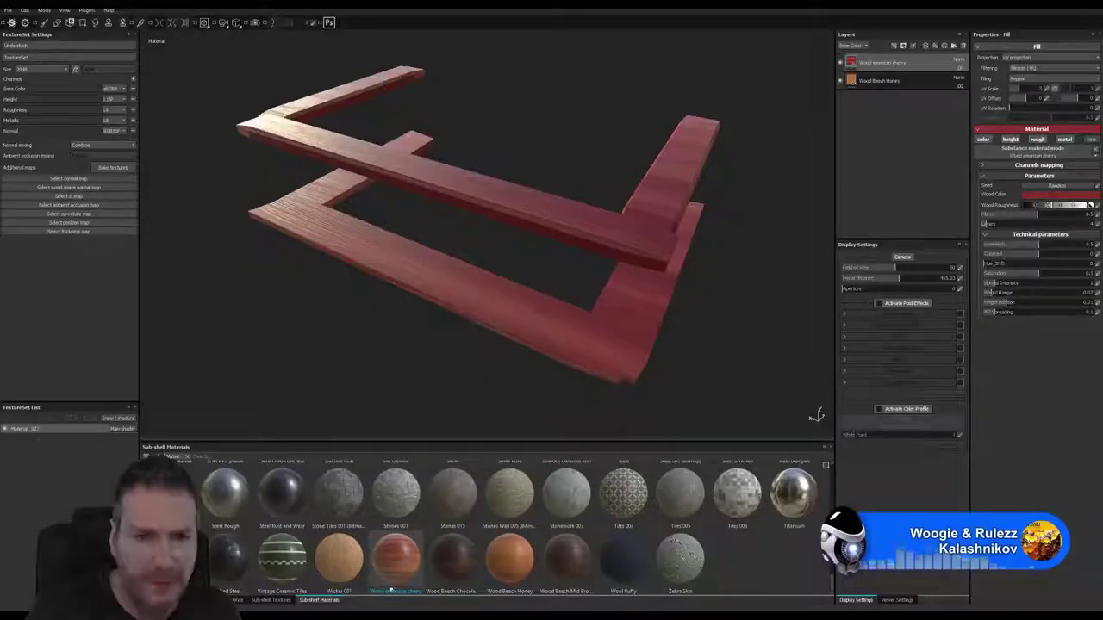
Fine-tune the cherry layer's Wood Color to a deep red.
left_click(1053, 196)
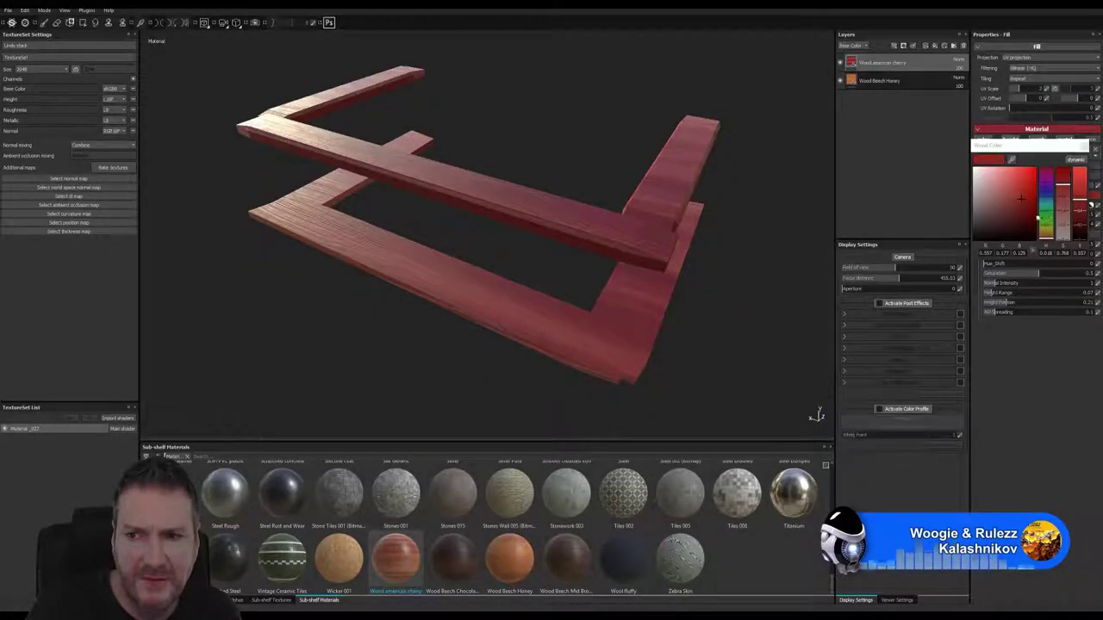
left_click(1019, 200)
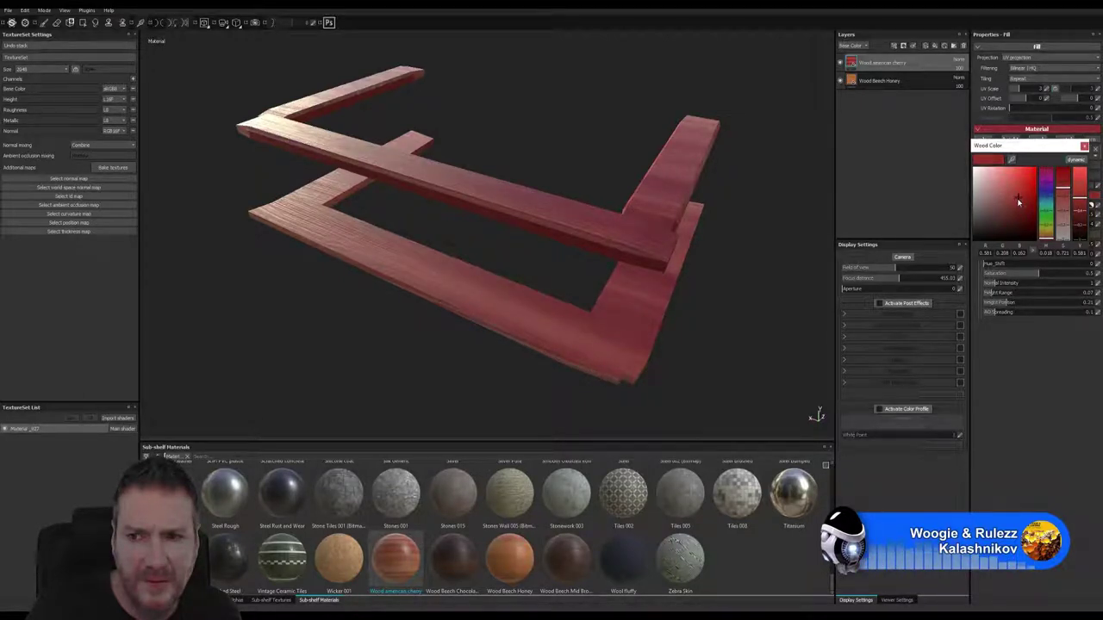
left_click(1014, 199)
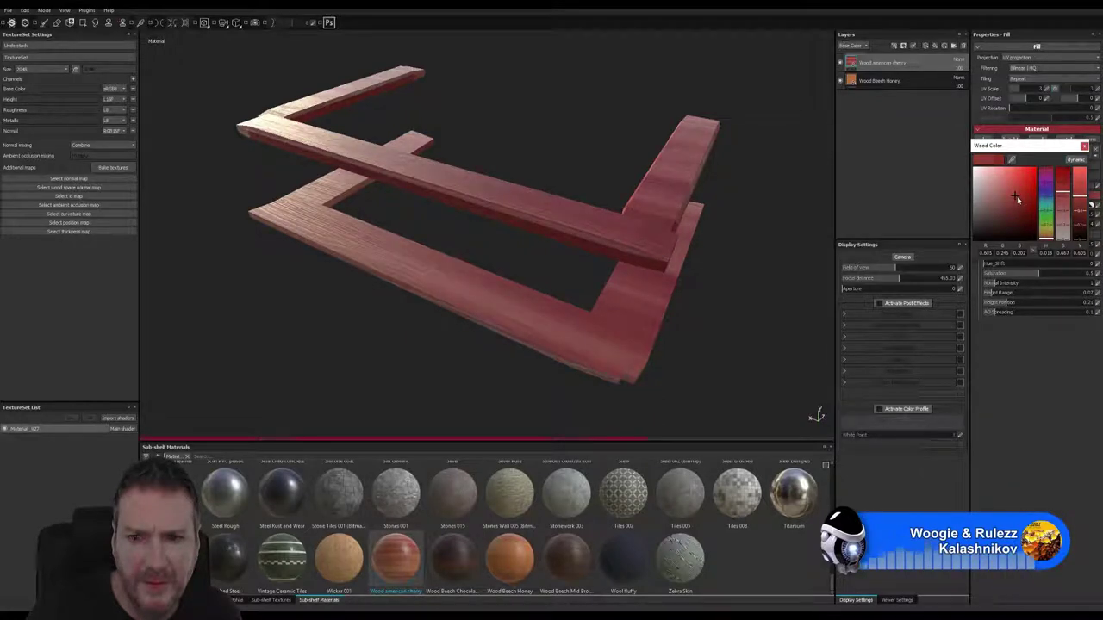
left_click(1020, 200)
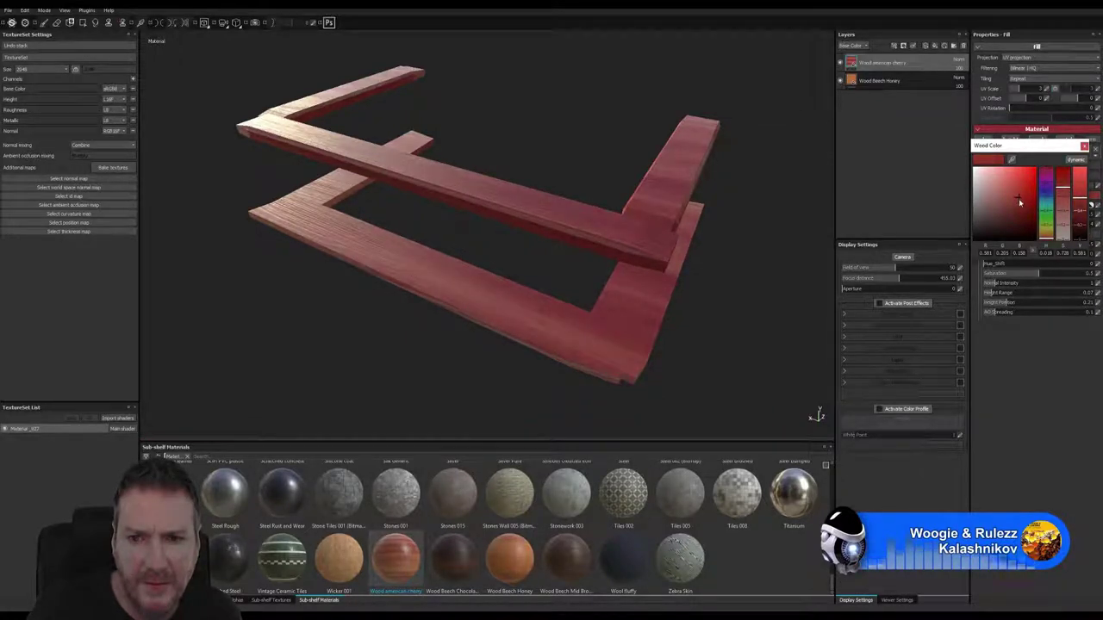
left_click(1080, 199)
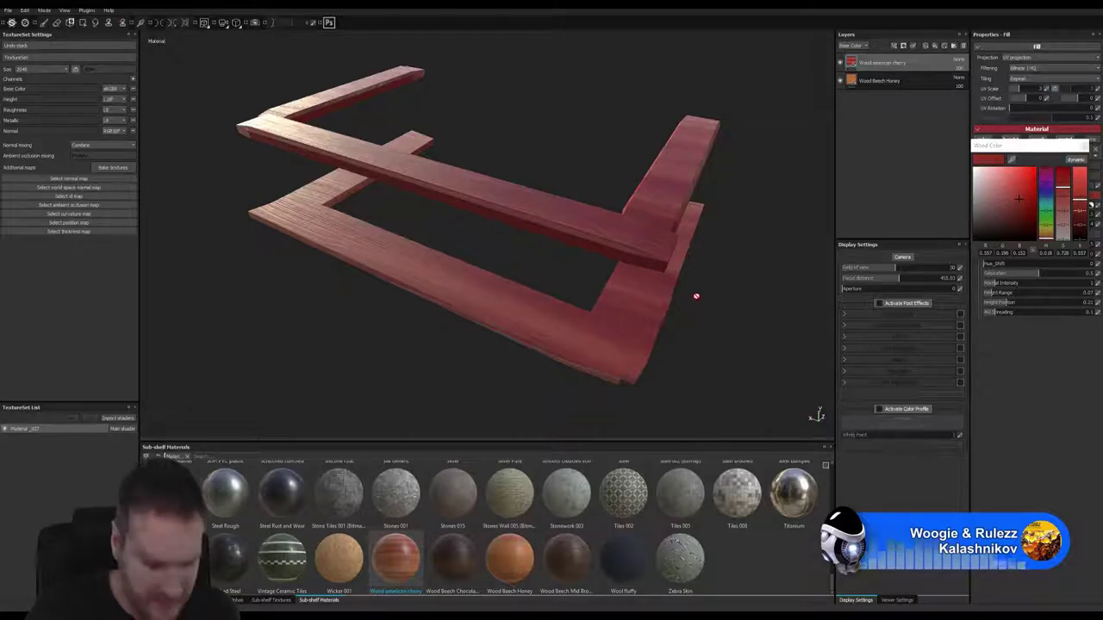
Orbit the frame edge-on and top-down to inspect the red wood.
mouse_move(697, 297)
left_mouse_down()
mouse_move(677, 305)
mouse_move(665, 335)
mouse_move(678, 217)
mouse_move(707, 276)
mouse_move(704, 298)
mouse_move(960, 305)
mouse_move(761, 303)
mouse_move(716, 291)
mouse_move(707, 327)
mouse_move(686, 292)
mouse_move(678, 302)
left_mouse_up()
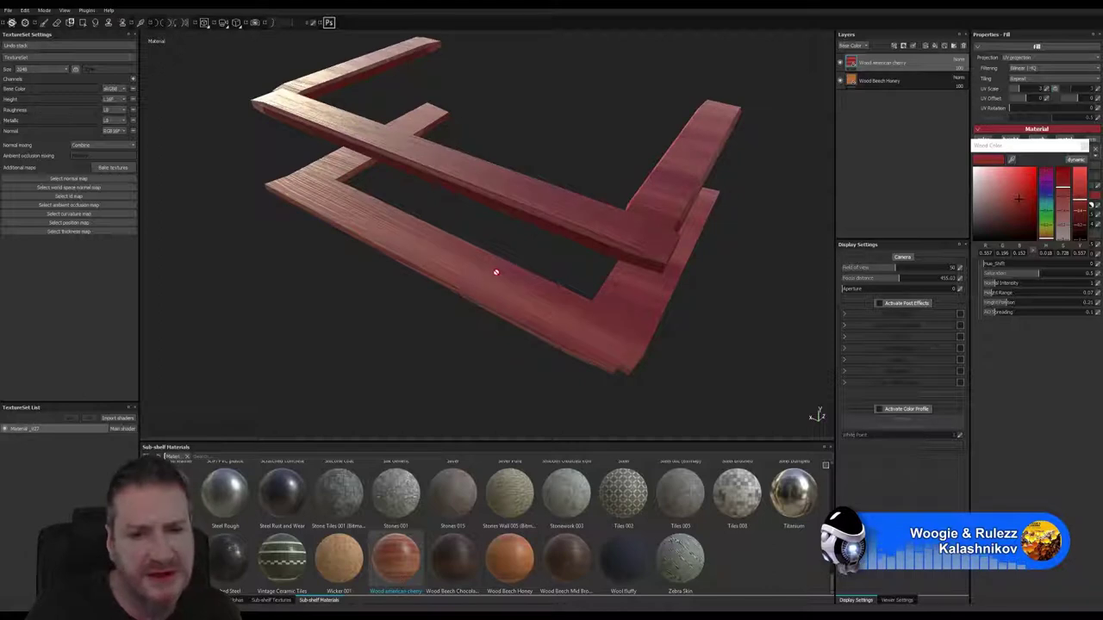
mouse_move(502, 251)
left_mouse_down()
mouse_move(509, 242)
mouse_move(505, 249)
left_mouse_up()
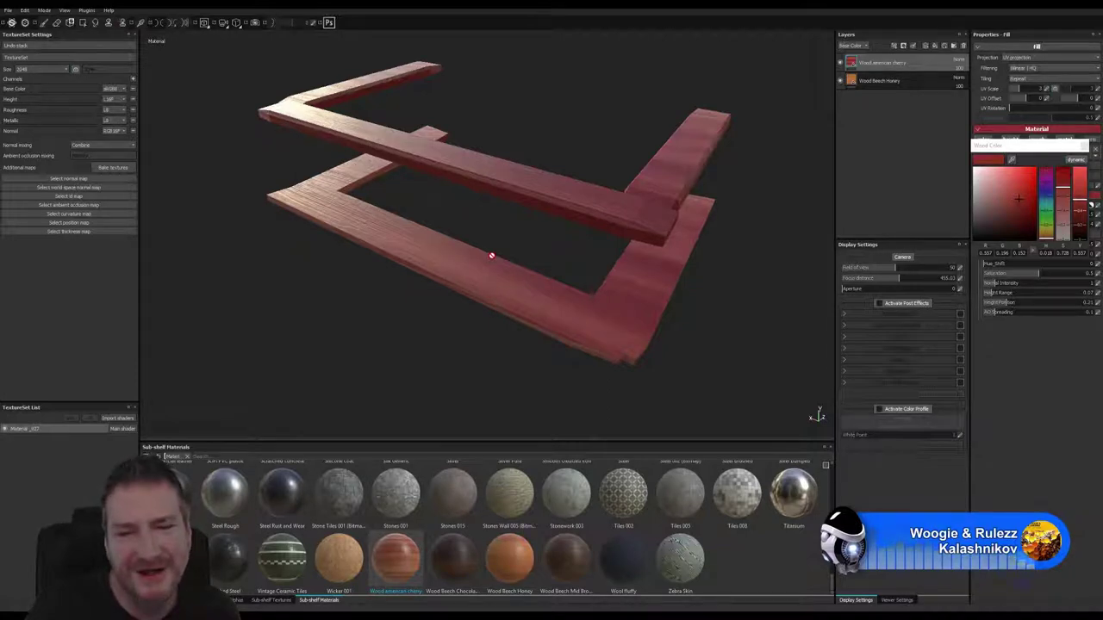
left_click_drag(536, 249, 517, 298, "alt")
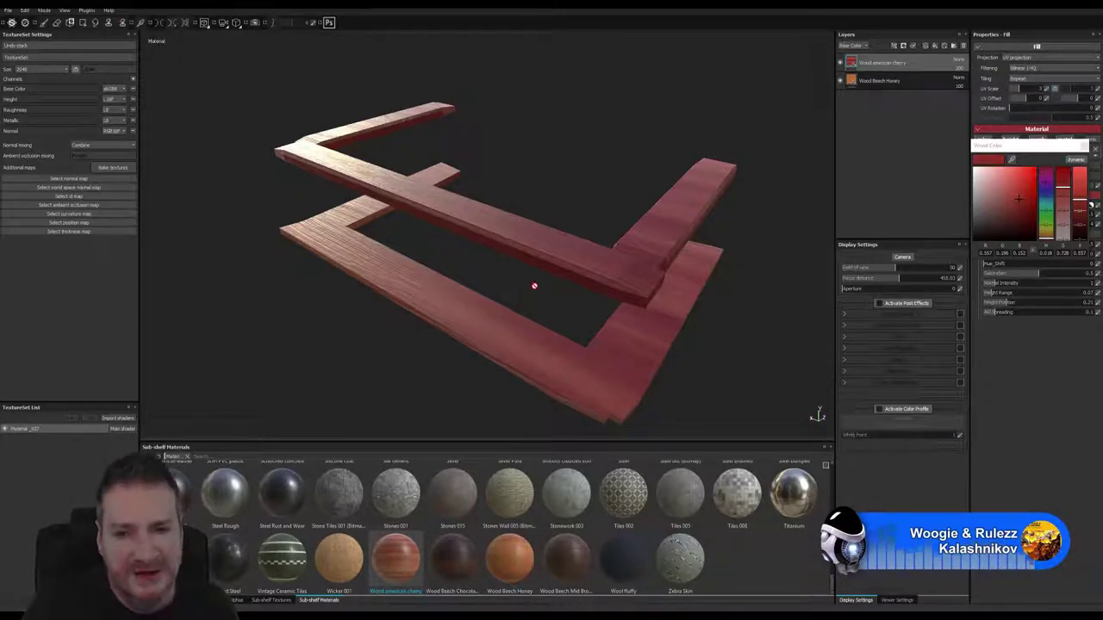
mouse_move(547, 297)
left_mouse_down("alt")
mouse_move(561, 278)
mouse_move(559, 293)
left_mouse_up("alt")
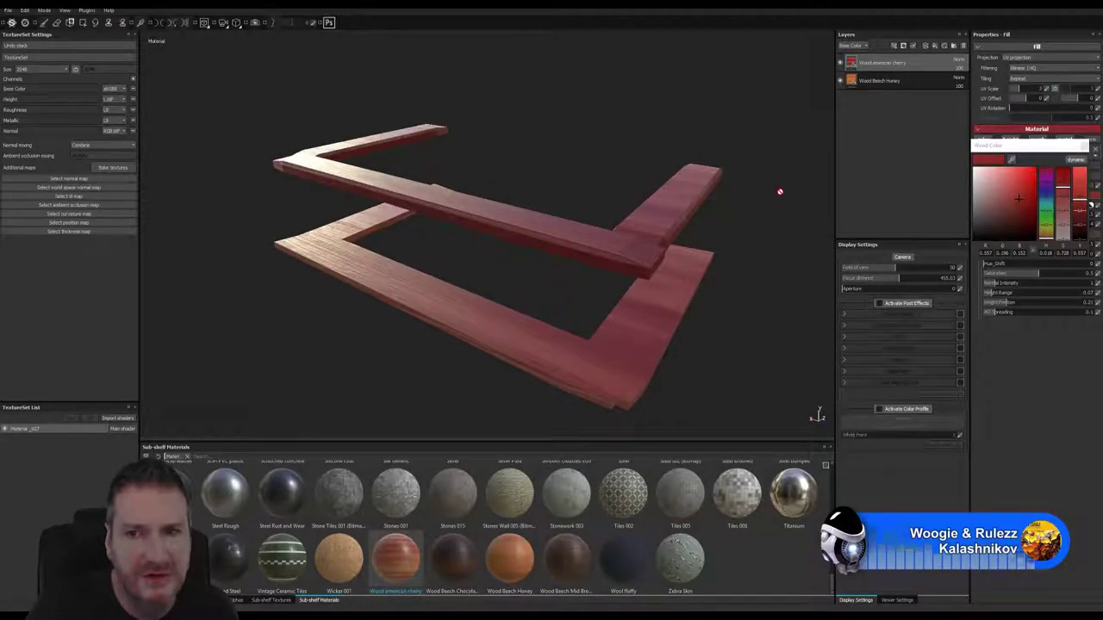
key("alt+Tab")
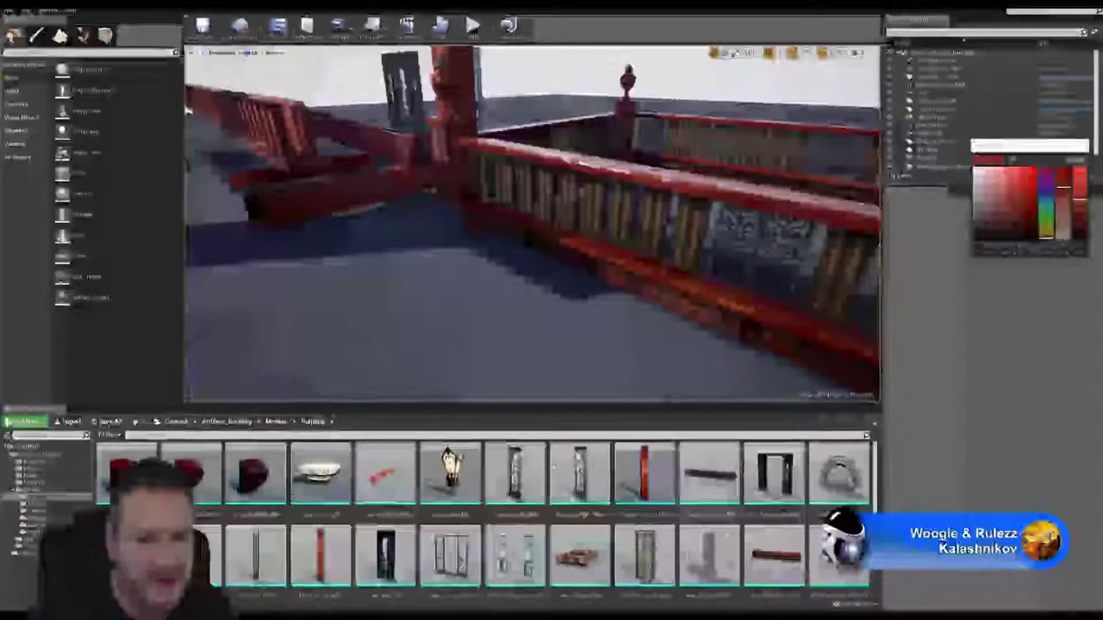
right_click_drag(521, 336, 593, 334)
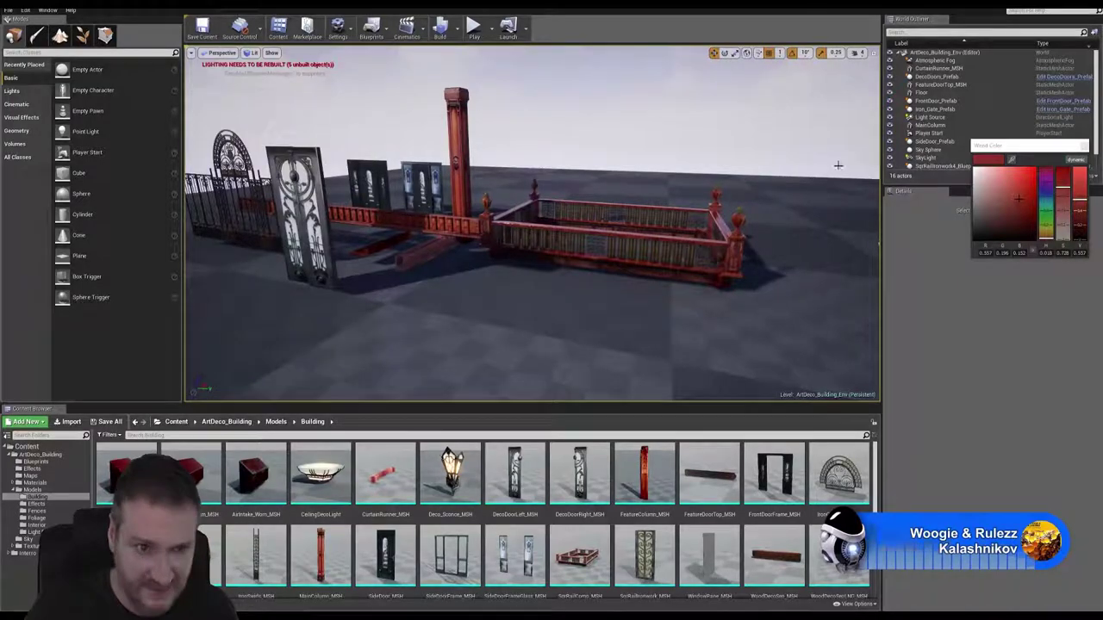
right_click_drag(838, 165, 552, 362)
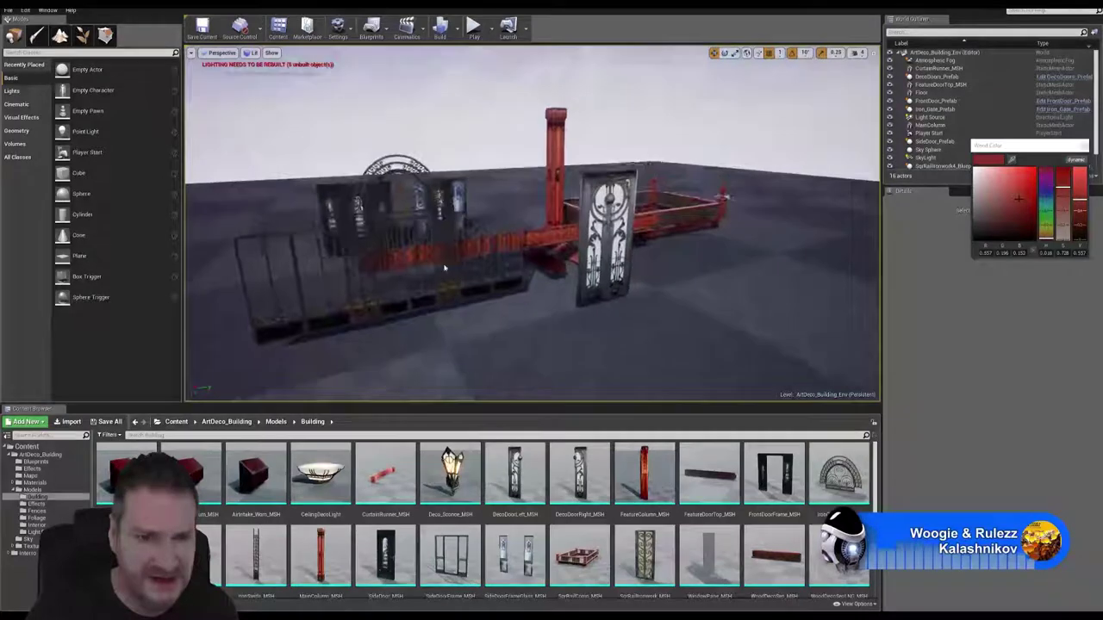
left_click(37, 462)
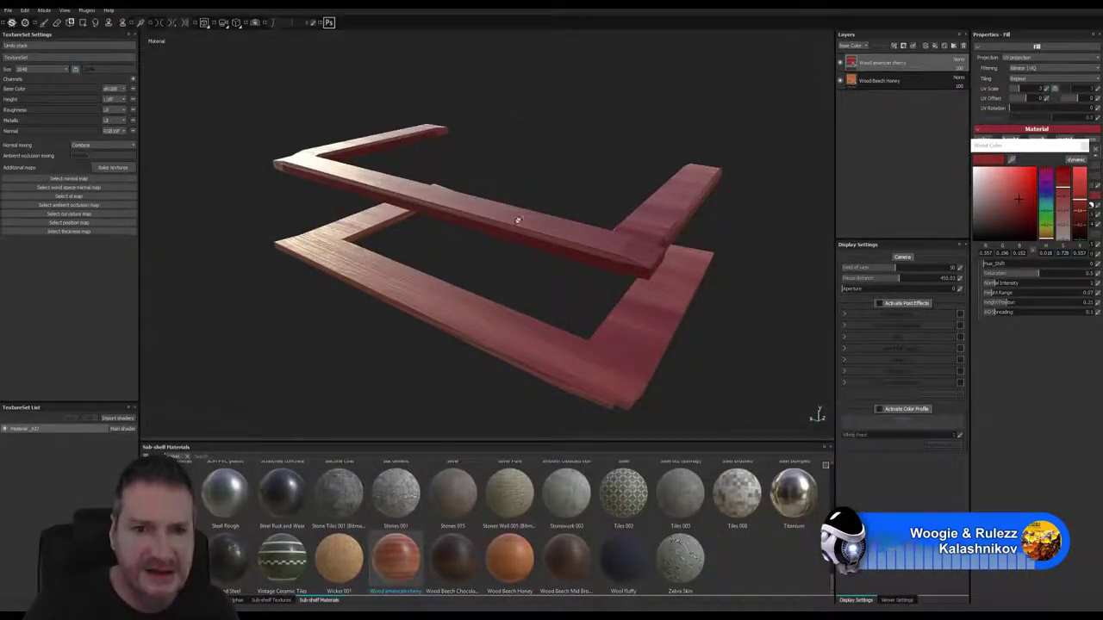
Add a white mask to the Wood american cherry layer and show the Brushes shelf.
right_click(889, 68)
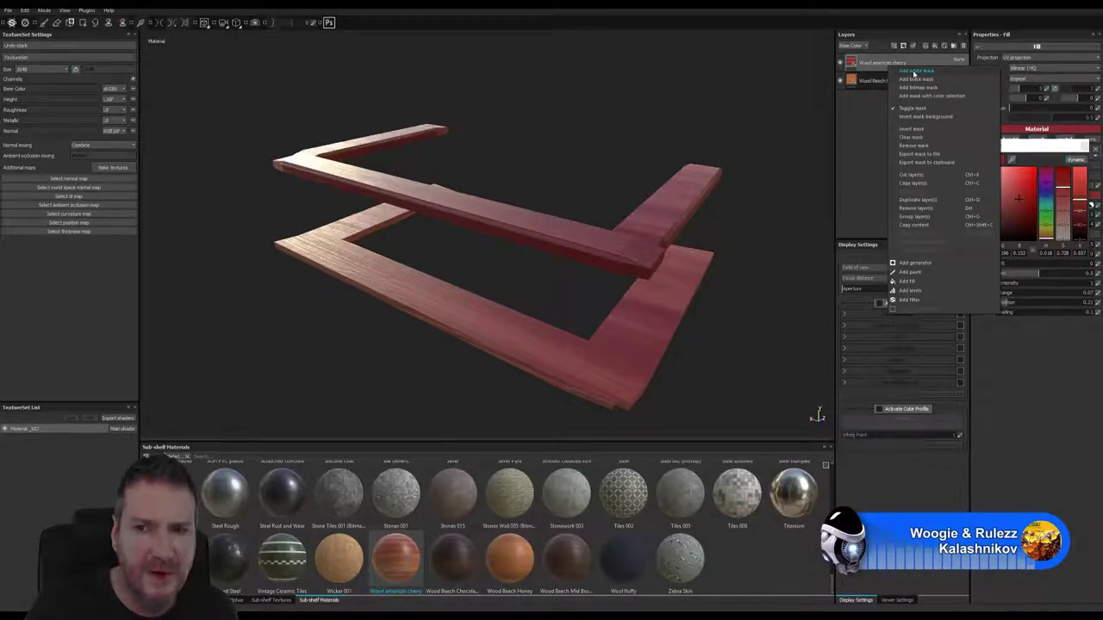
left_click(909, 70)
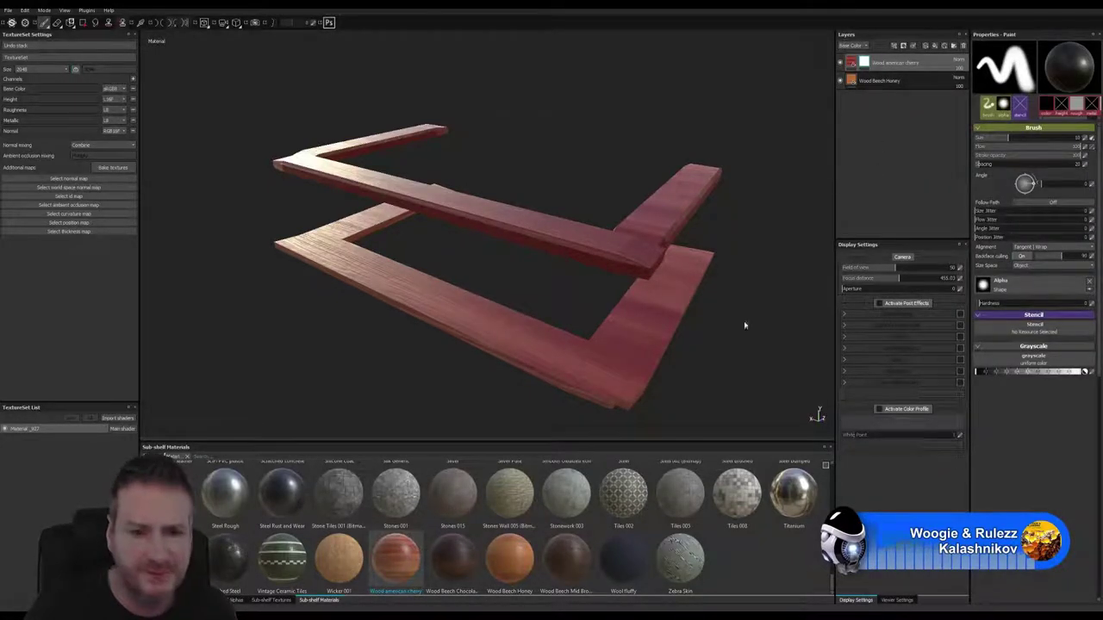
left_click(207, 600)
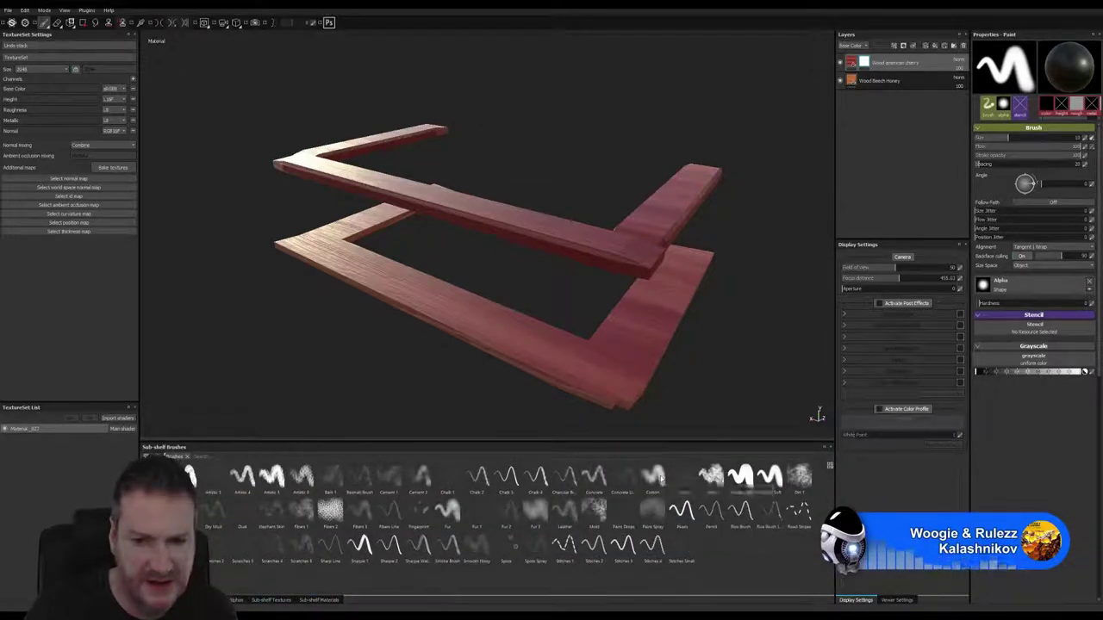
mouse_move(660, 477)
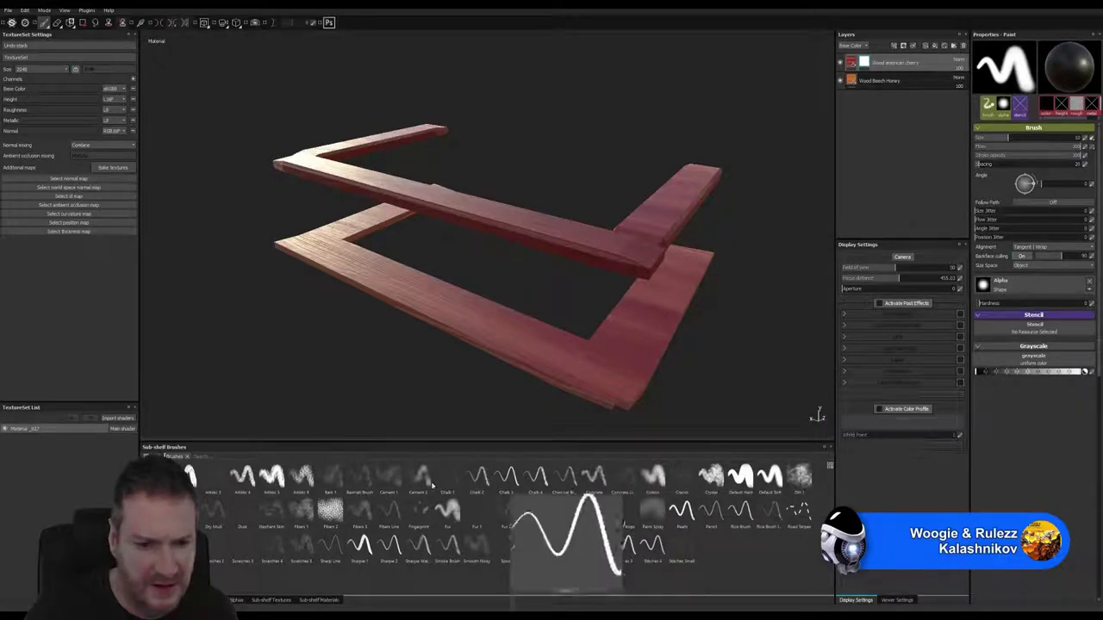
mouse_move(402, 485)
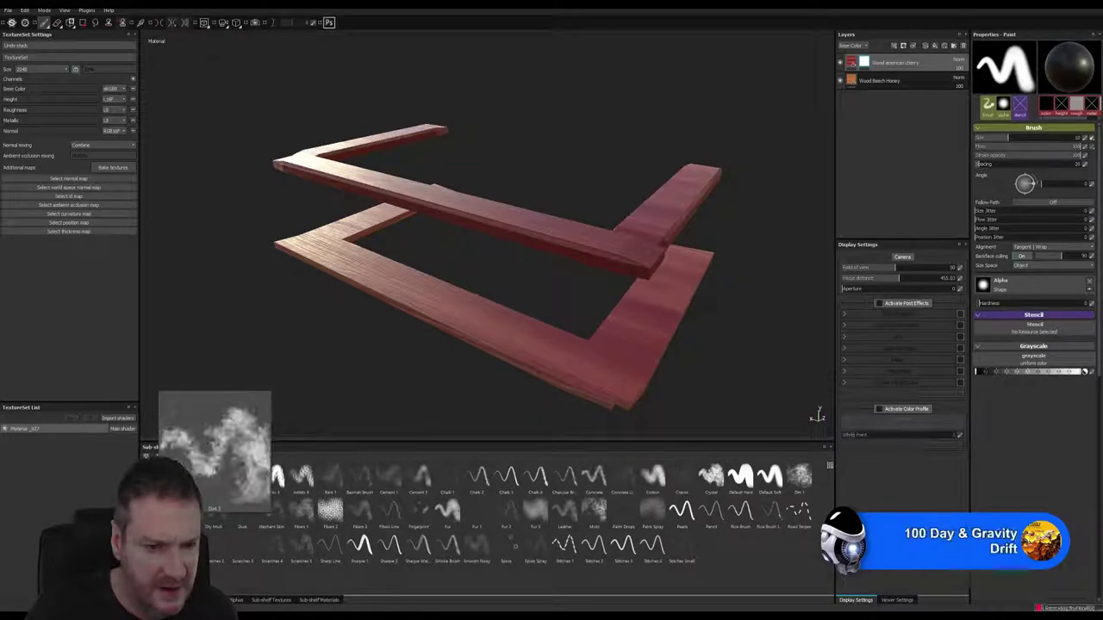
Select the Dirt 1 brush, close in on the long beam and set its size to about 13.5.
left_click(232, 479)
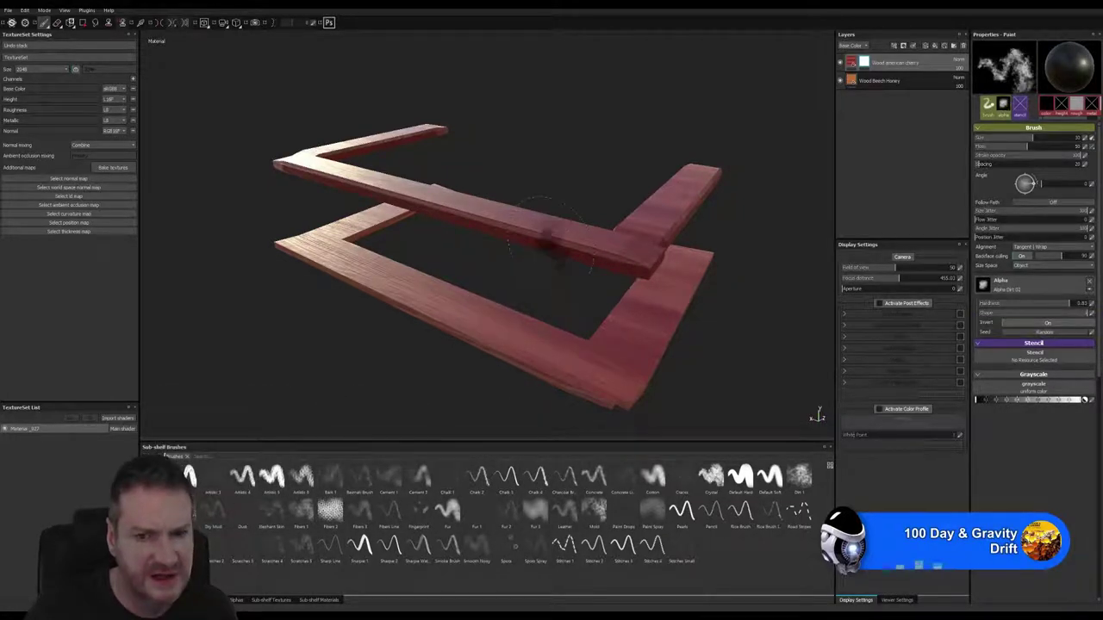
scroll(543, 228, "up", 3)
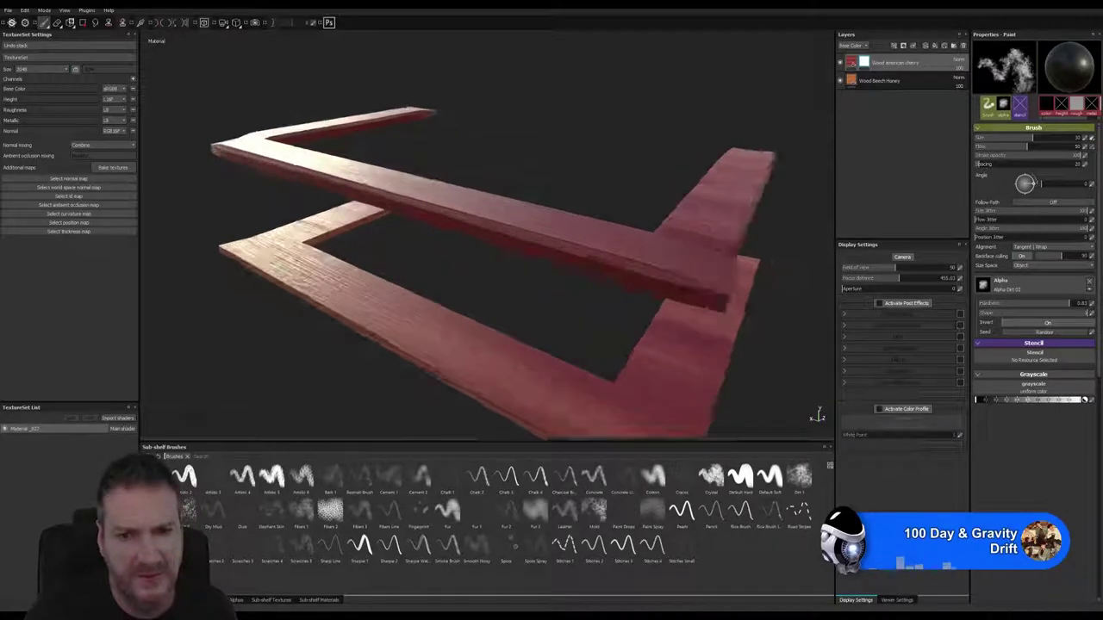
scroll(559, 313, "up", 2)
left_click_drag(559, 313, 714, 330, "alt")
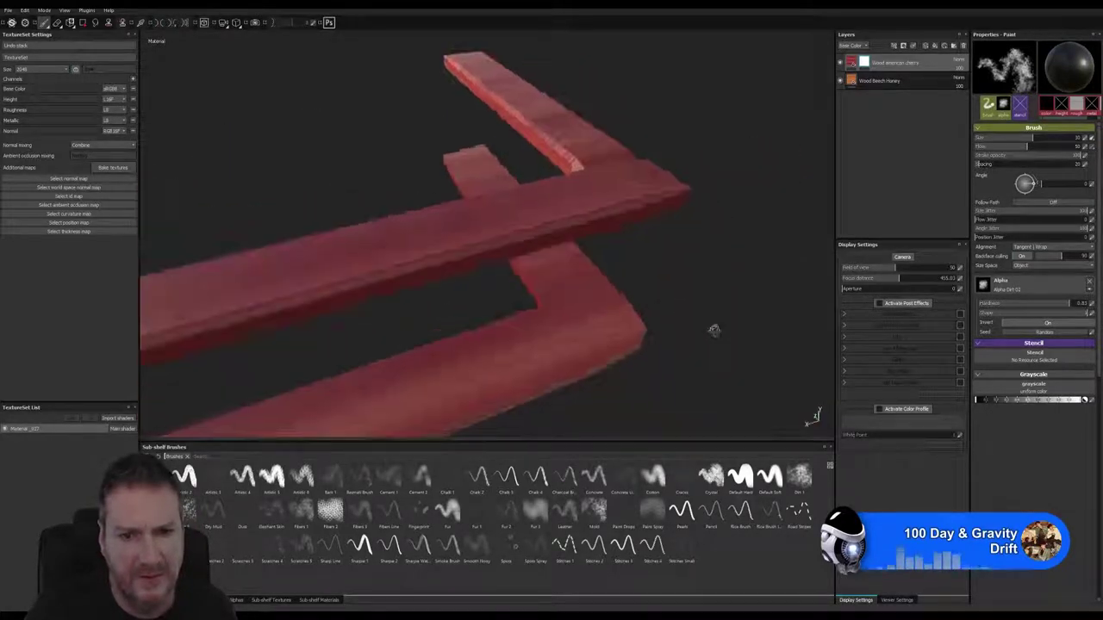
scroll(722, 325, "down", 2)
mouse_move(439, 276)
left_mouse_down("alt")
mouse_move(647, 239)
mouse_move(478, 325)
mouse_move(518, 310)
mouse_move(490, 301)
left_mouse_up("alt")
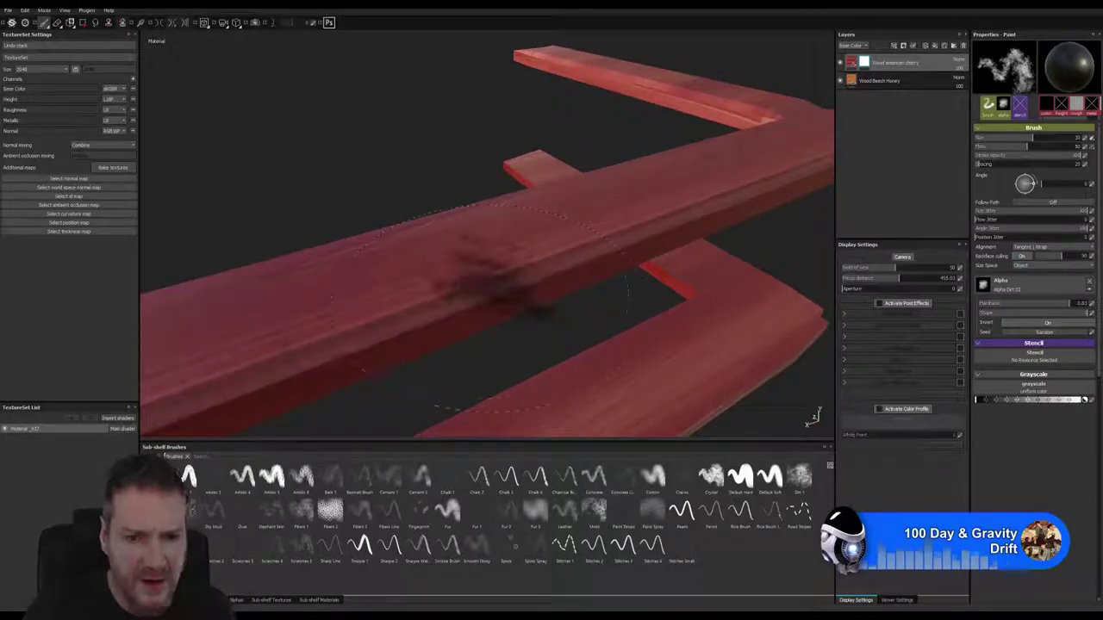
right_click_drag(500, 258, 478, 285, "ctrl")
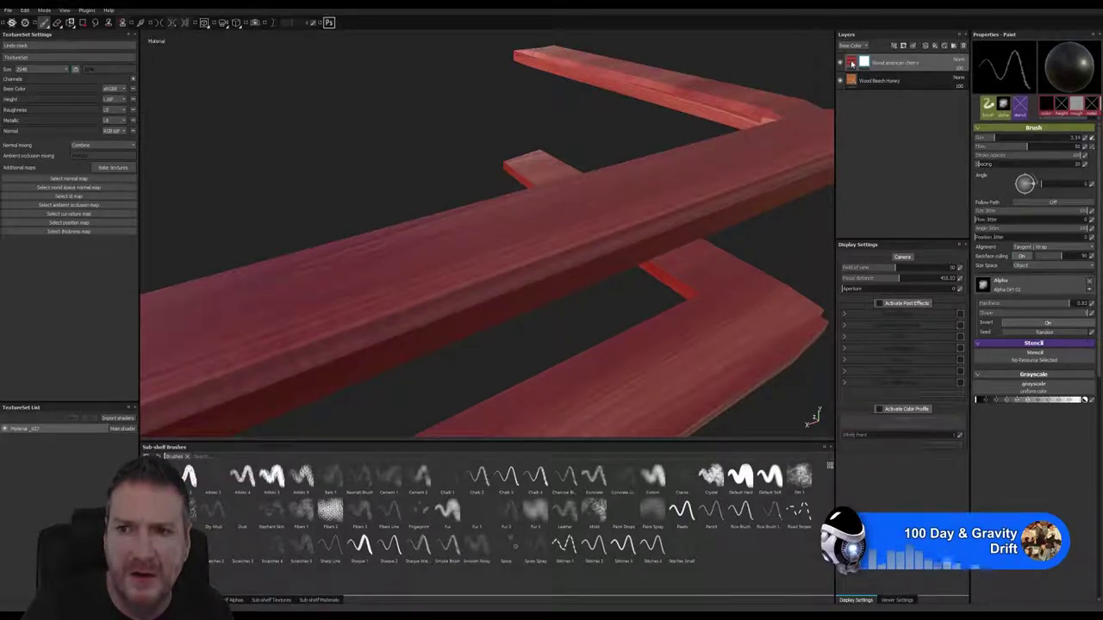
left_click(851, 63)
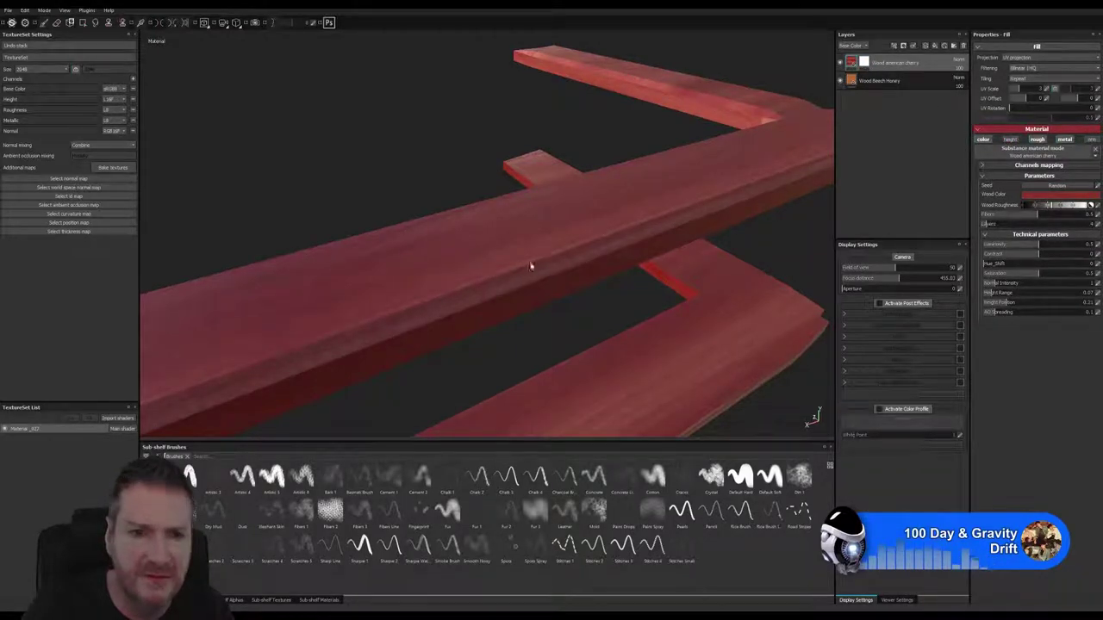
key("1")
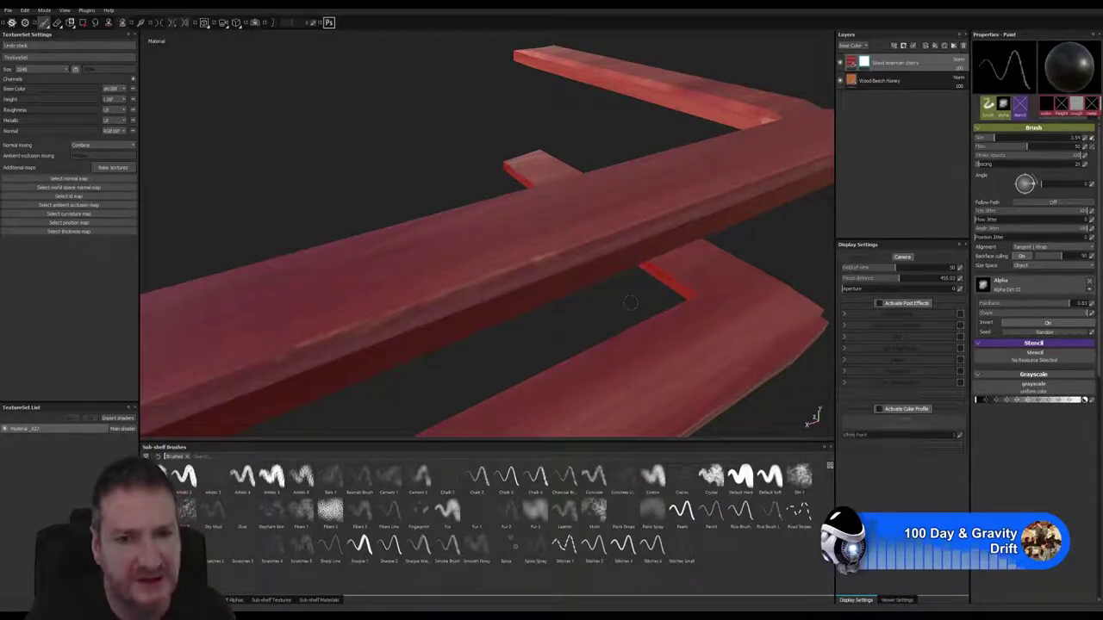
mouse_move(623, 301)
left_mouse_down("alt")
mouse_move(473, 297)
mouse_move(611, 313)
mouse_move(662, 304)
mouse_move(359, 339)
left_mouse_up("alt")
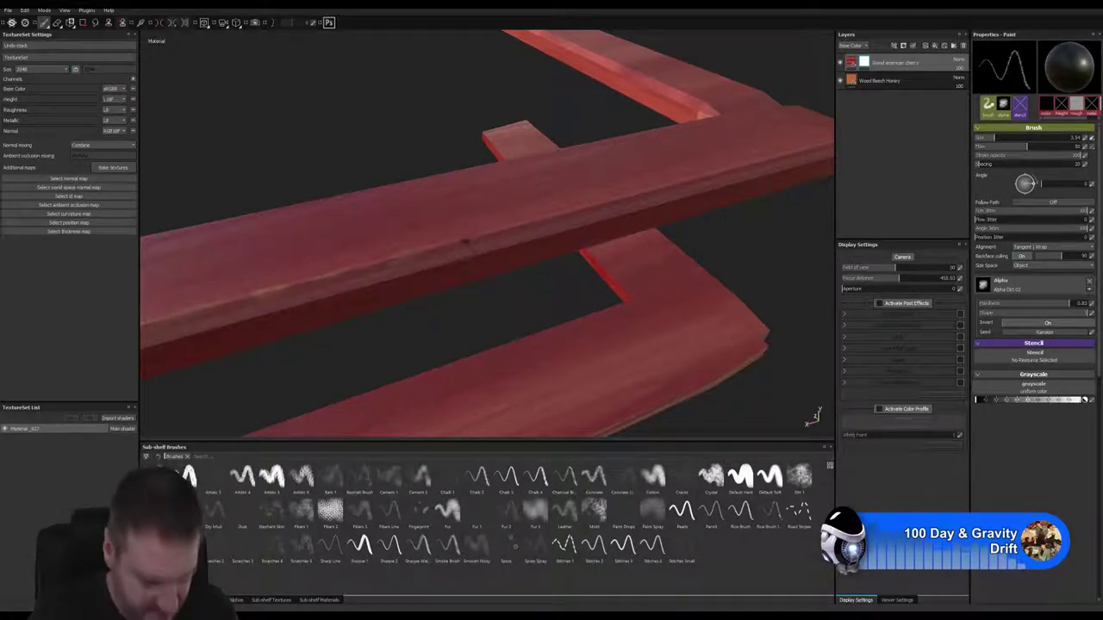
left_click_drag(469, 249, 751, 249, "alt")
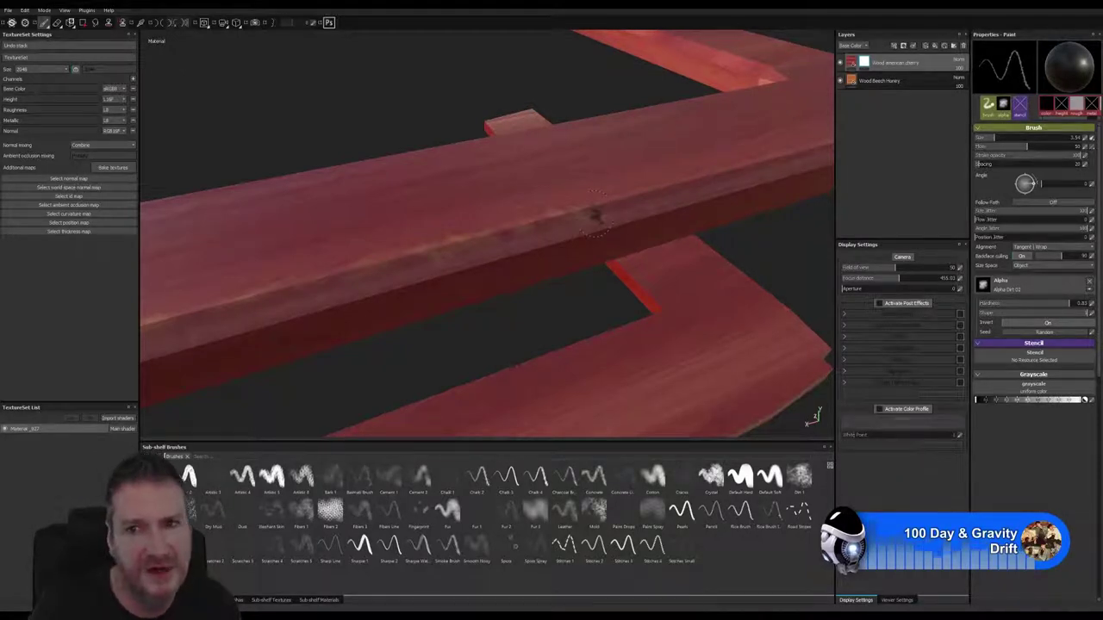
Leave the cherry layer's name unchanged and switch to the Phil Does 3D website.
double_click(896, 62)
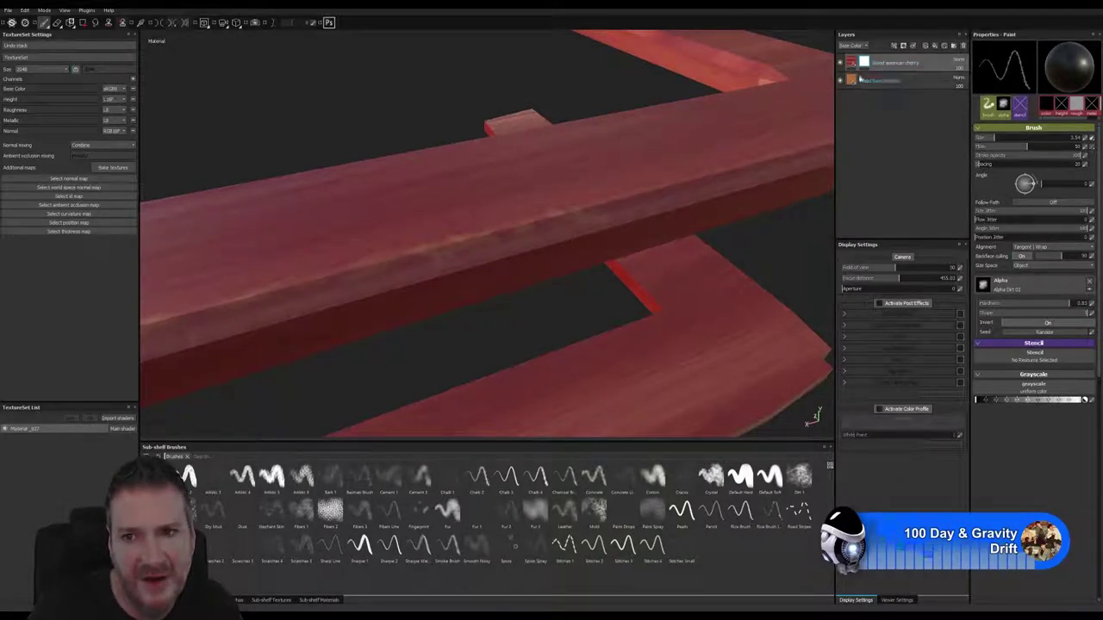
key("Return")
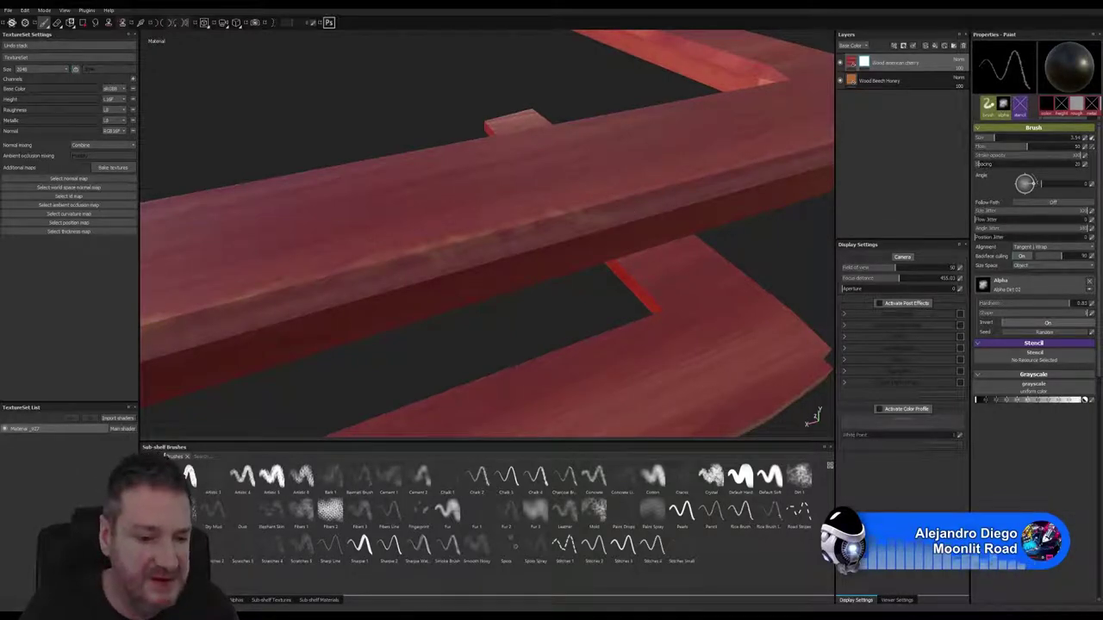
key("alt+Tab")
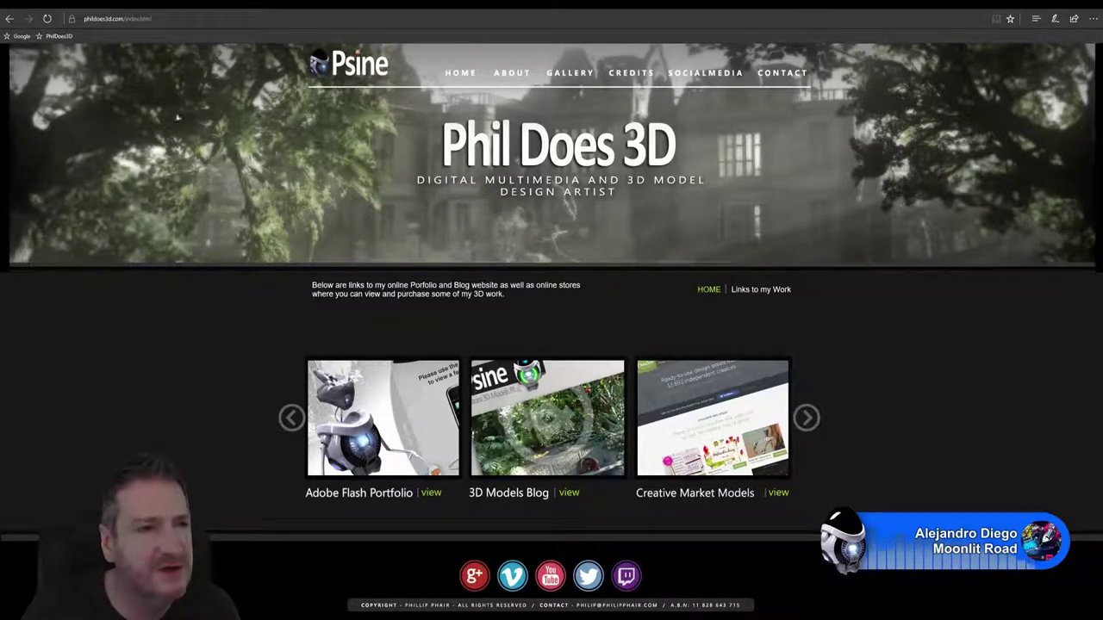
Open a new blank tab in Microsoft Edge.
key("ctrl+t")
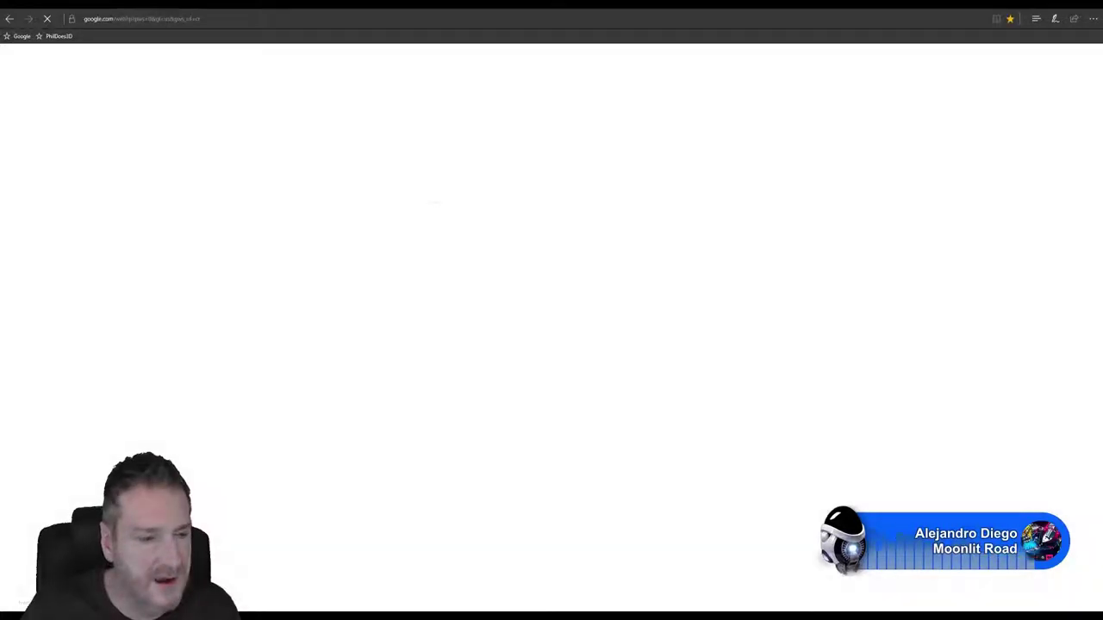
Search Google for 'mari the foundary'.
key("super")
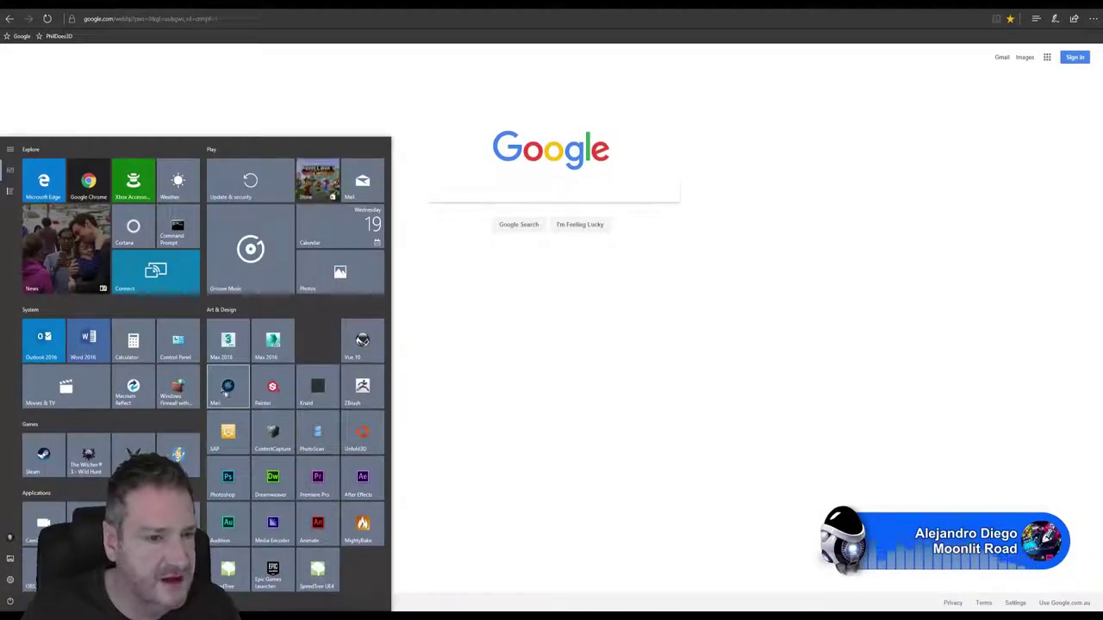
left_click(484, 194)
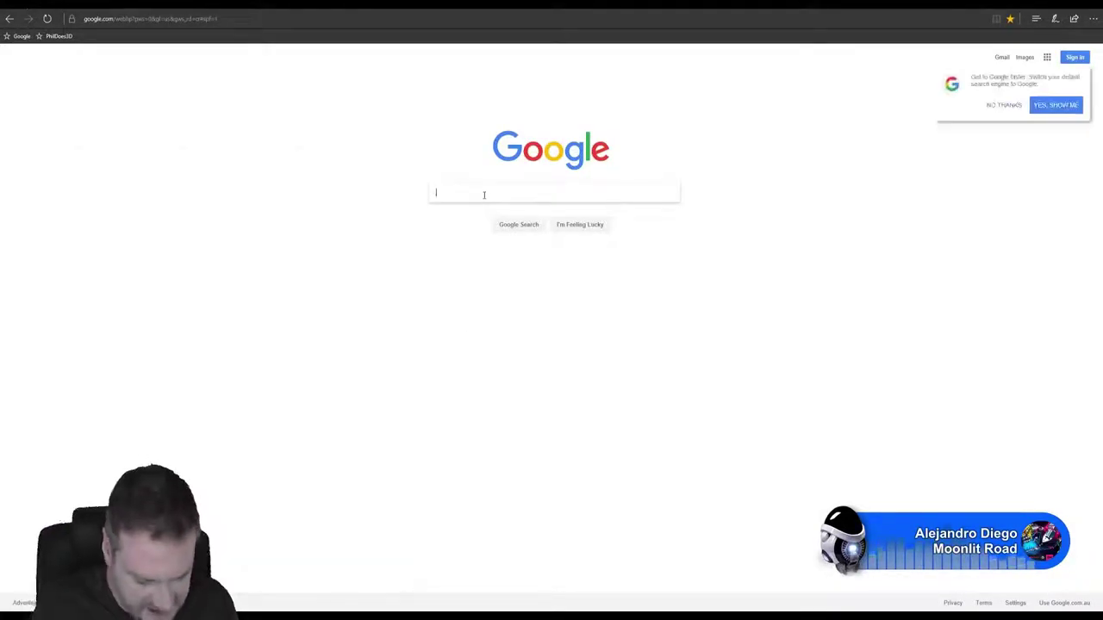
type("mari")
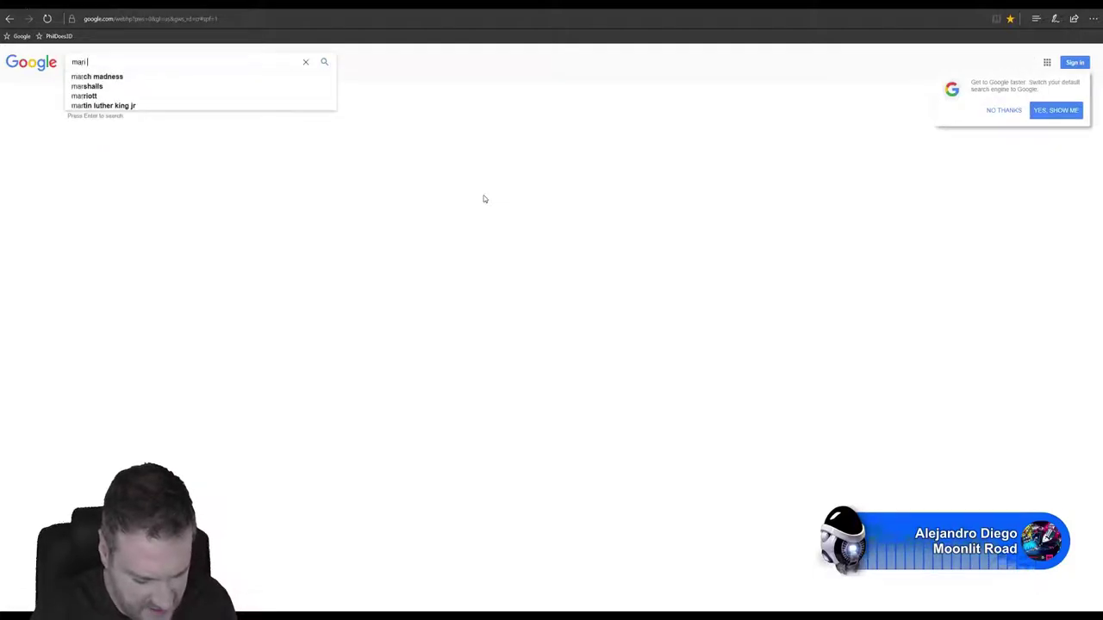
type(" the found")
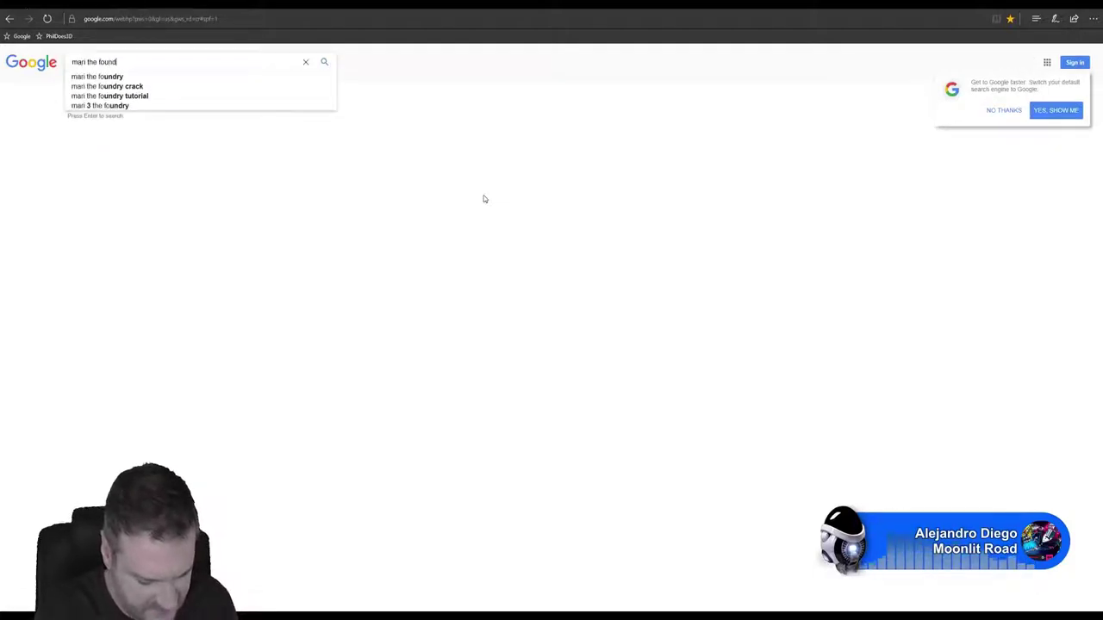
type("ary")
key("Return")
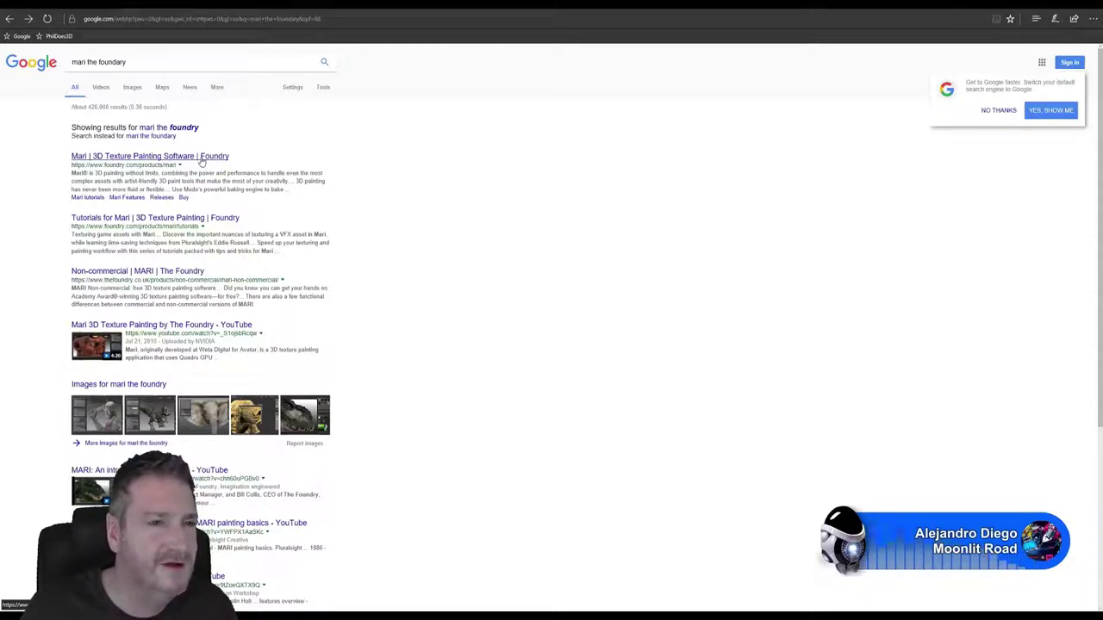
Open Foundry's Mari 3D Texture Painting Software page and scroll through it.
left_click(212, 163)
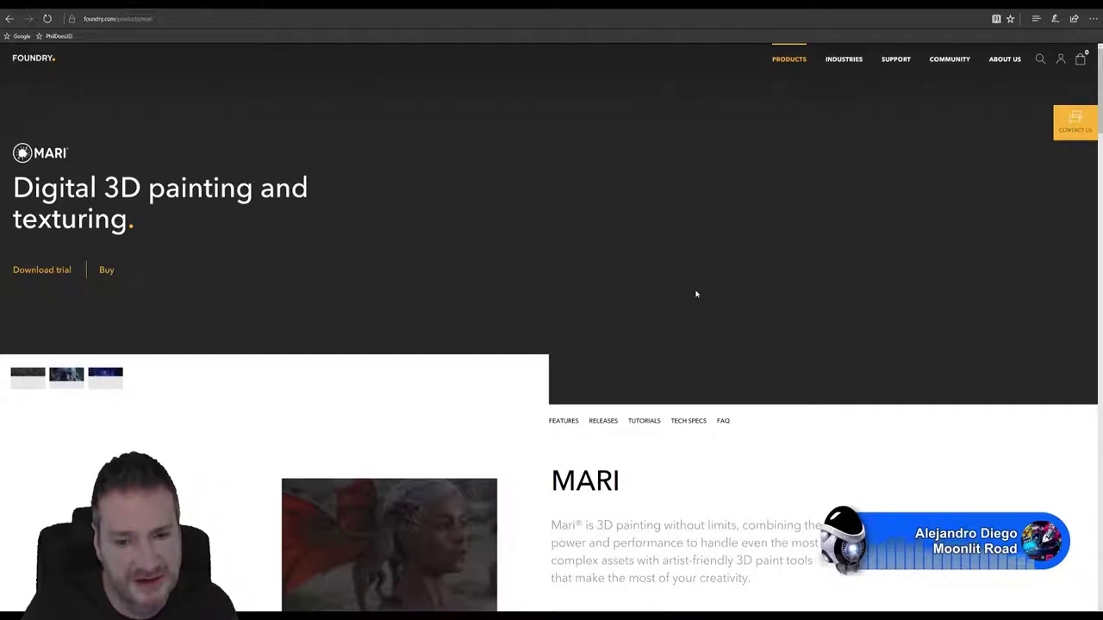
scroll(699, 303, "down", 1)
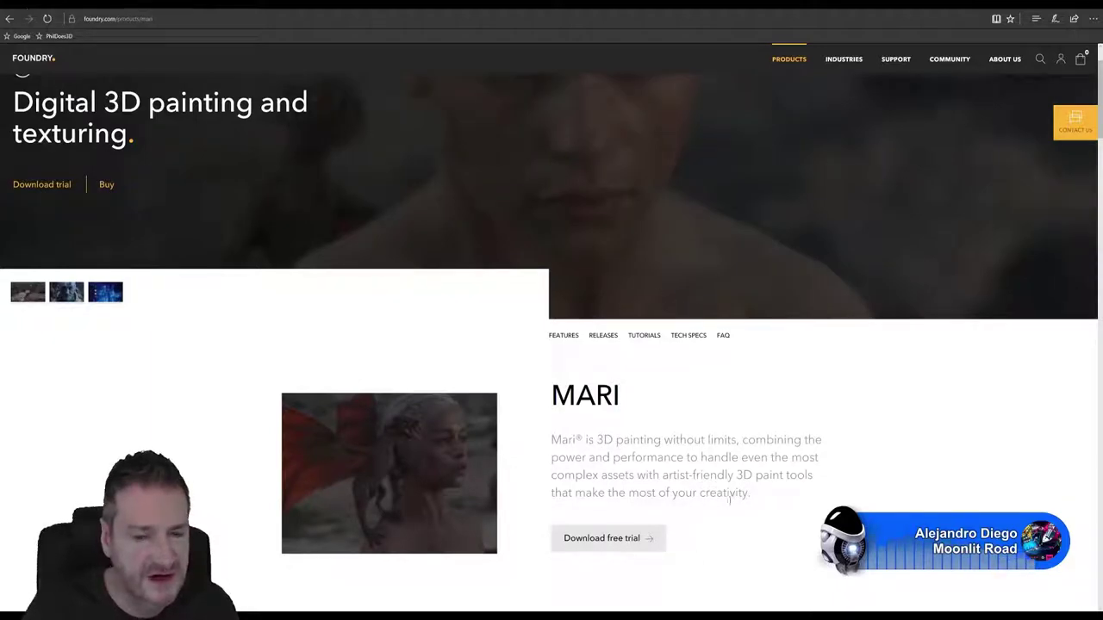
scroll(729, 499, "down", 2)
scroll(725, 421, "down", 6)
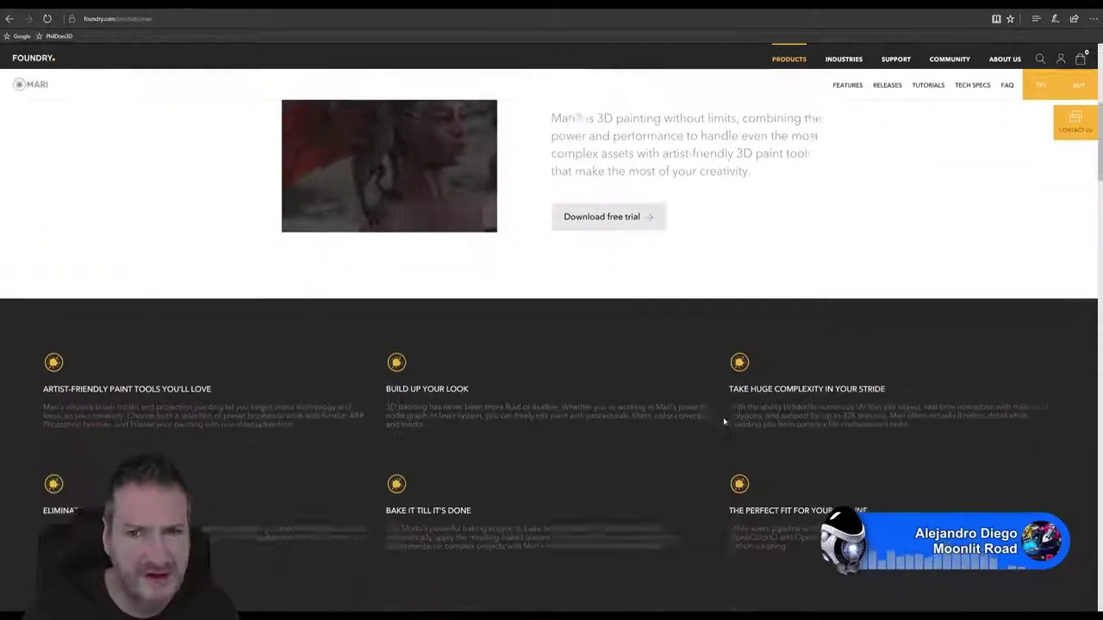
scroll(722, 424, "down", 6)
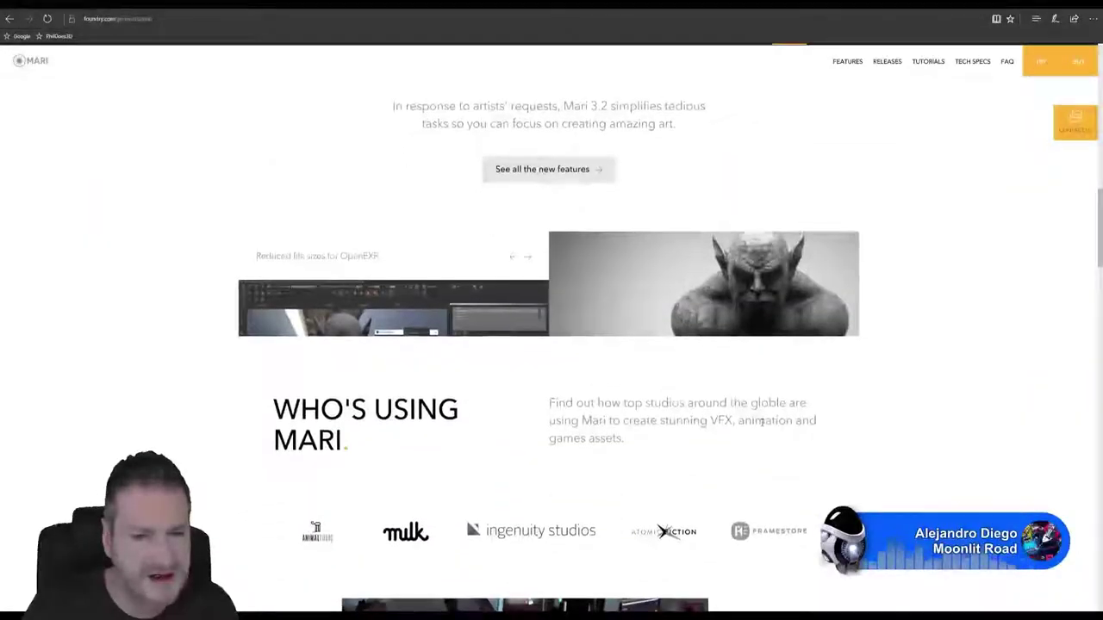
scroll(812, 348, "up", 2)
scroll(823, 368, "down", 6)
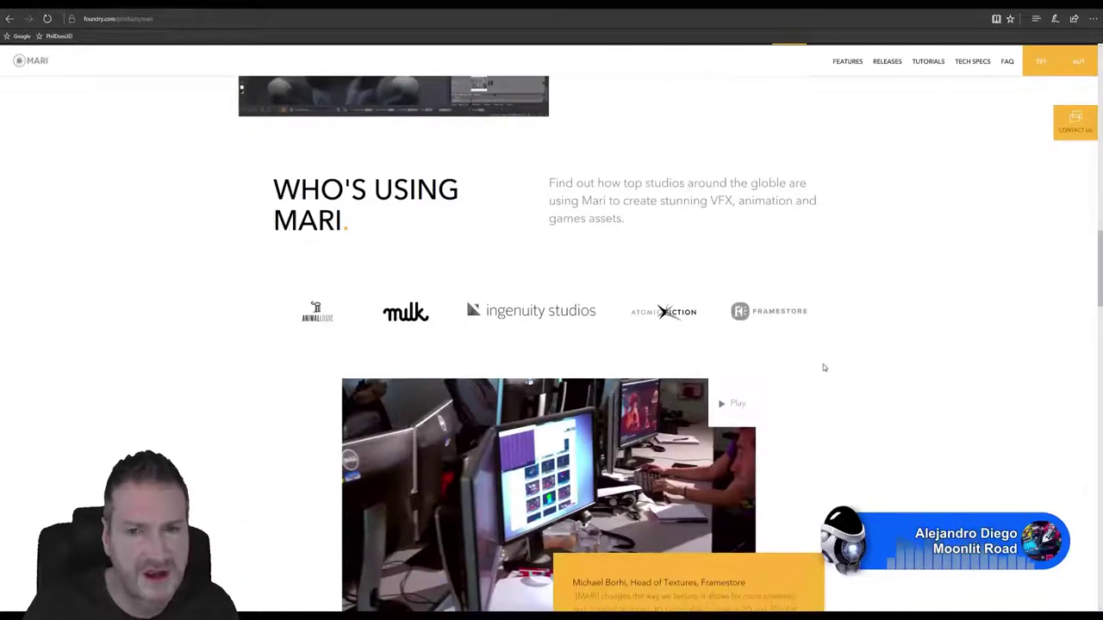
scroll(844, 371, "down", 6)
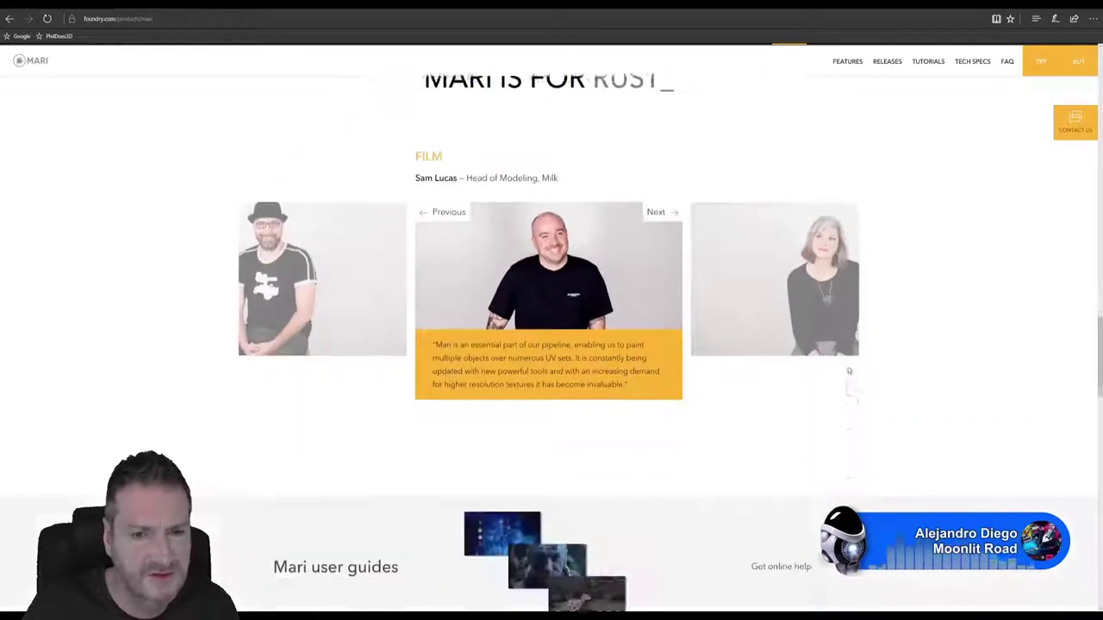
scroll(874, 377, "down", 9)
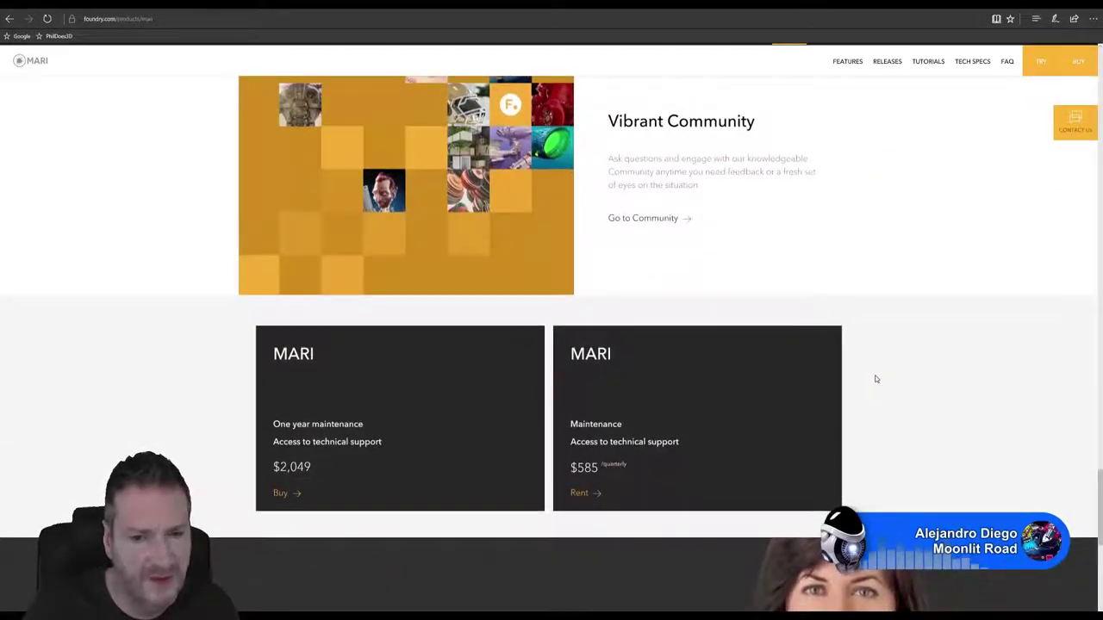
scroll(875, 379, "down", 4)
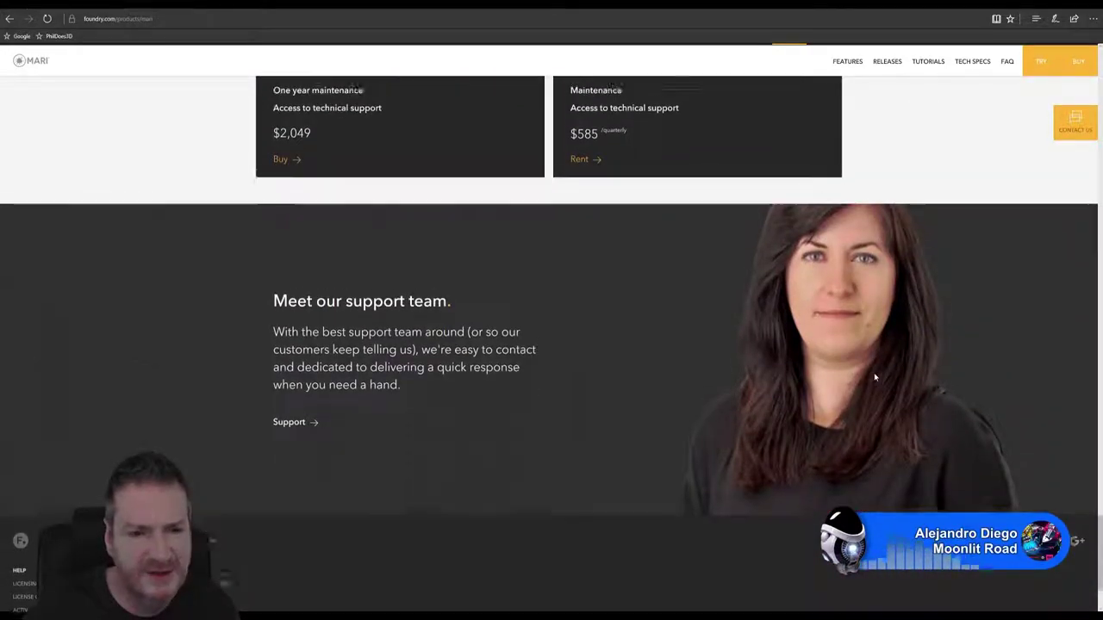
scroll(875, 375, "up", 15)
scroll(878, 366, "up", 10)
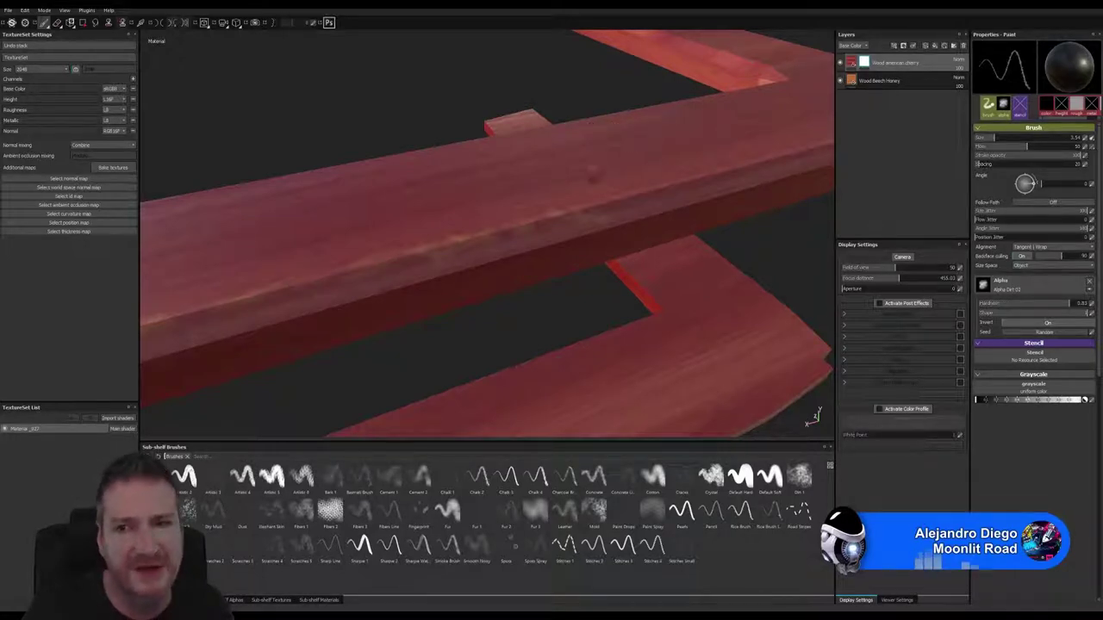
Show the Materials sub-shelf and browse its wood materials, including cherry and beech.
left_click(318, 600)
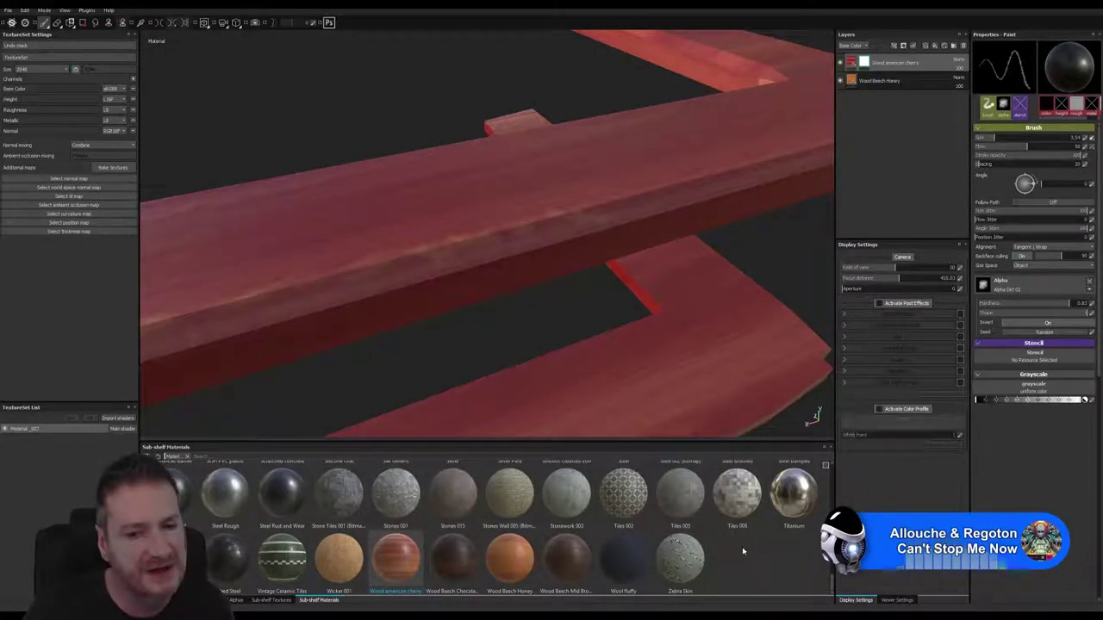
scroll(758, 559, "up", 5)
scroll(741, 552, "up", 3)
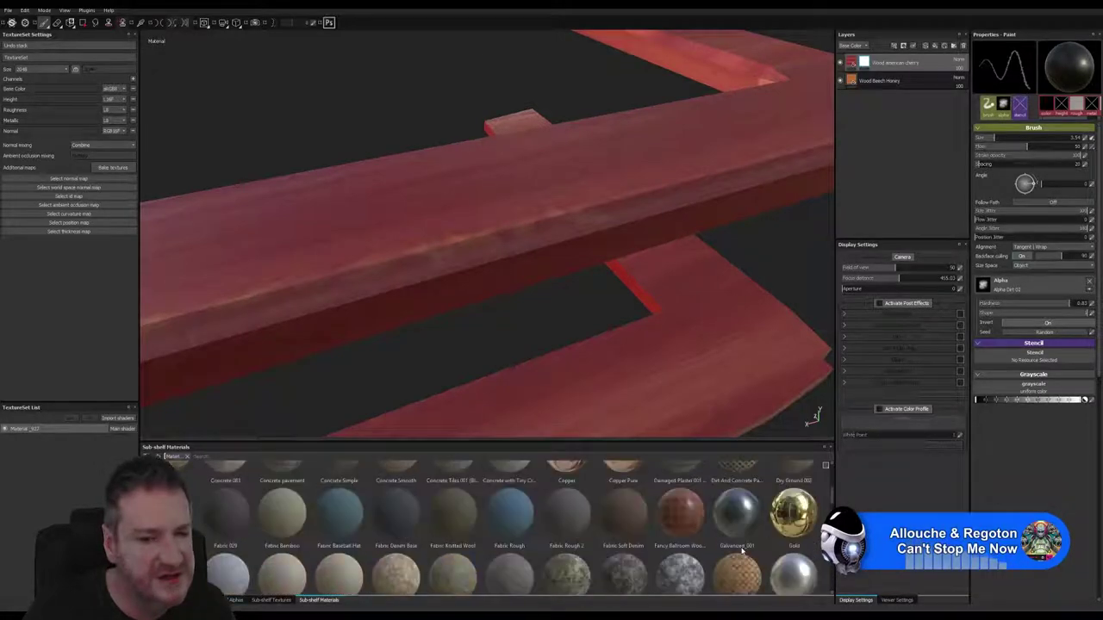
scroll(741, 552, "down", 1)
scroll(741, 552, "down", 5)
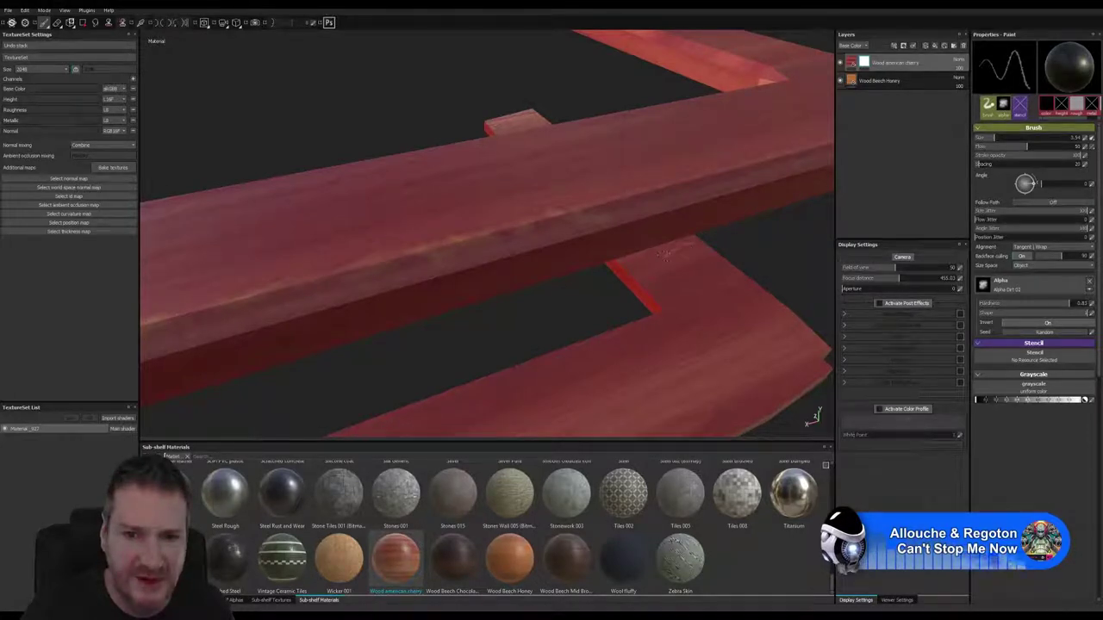
Undo the last Add stroke on the cherry beam and view it from a lower, frontal angle.
left_click(25, 10)
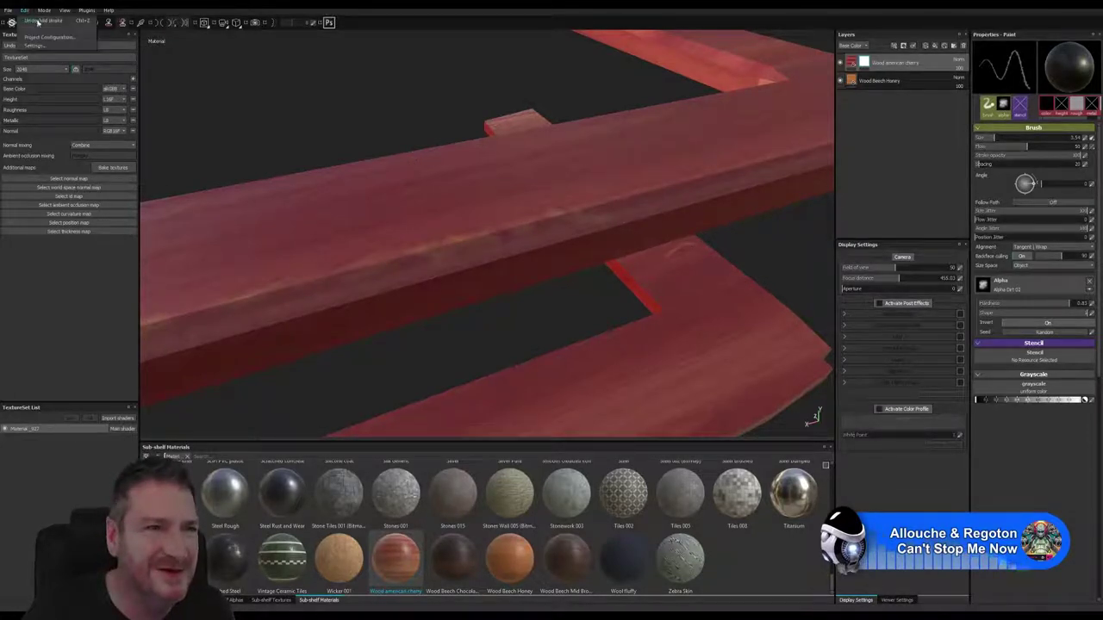
left_click(38, 21)
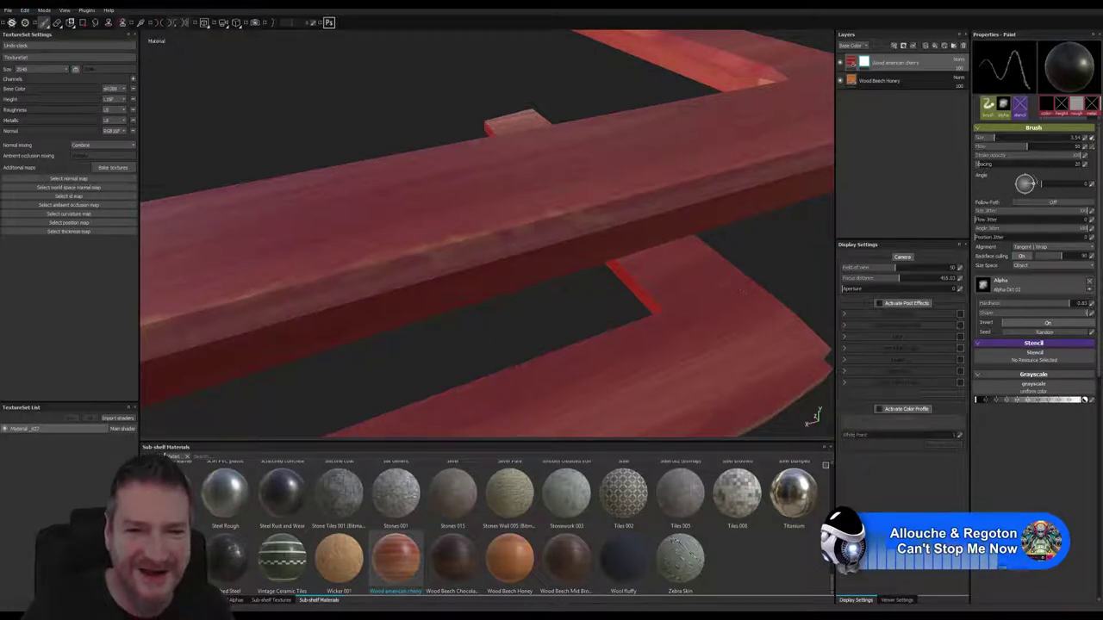
left_click_drag(741, 226, 370, 269, "alt")
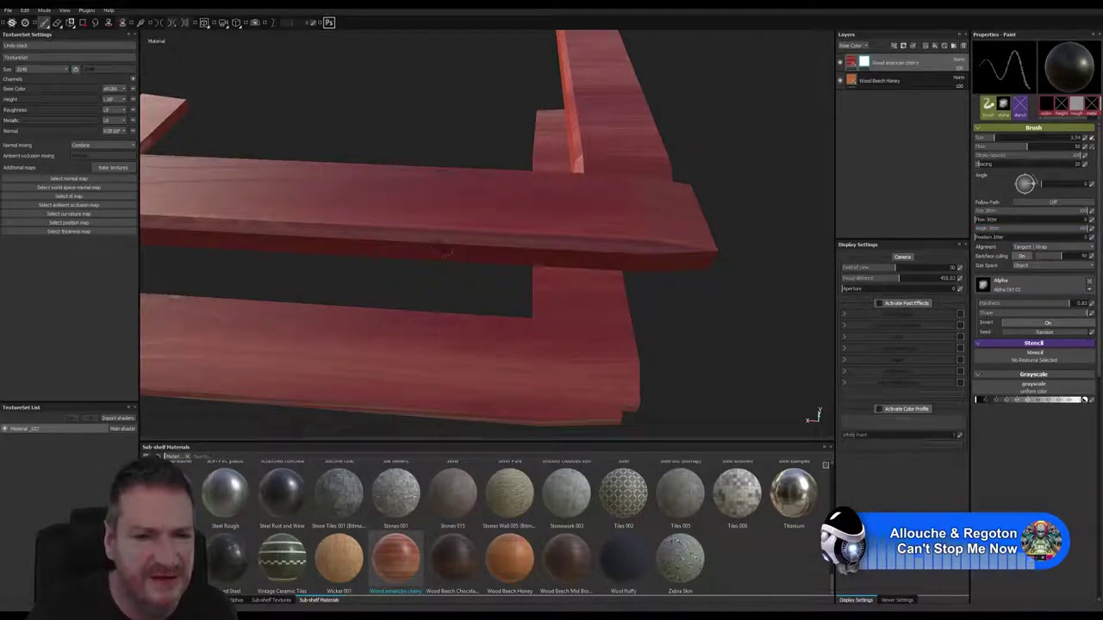
left_click_drag(642, 286, 648, 298, "alt")
left_click_drag(449, 142, 773, 216, "alt")
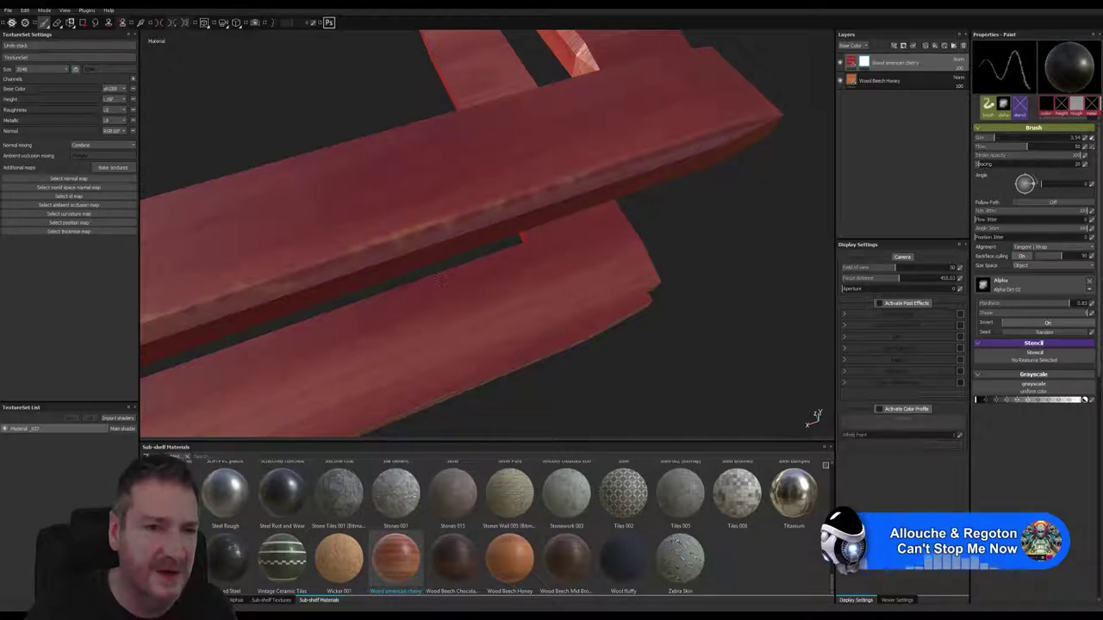
left_click_drag(438, 232, 405, 306, "alt")
left_click_drag(542, 269, 492, 266, "alt")
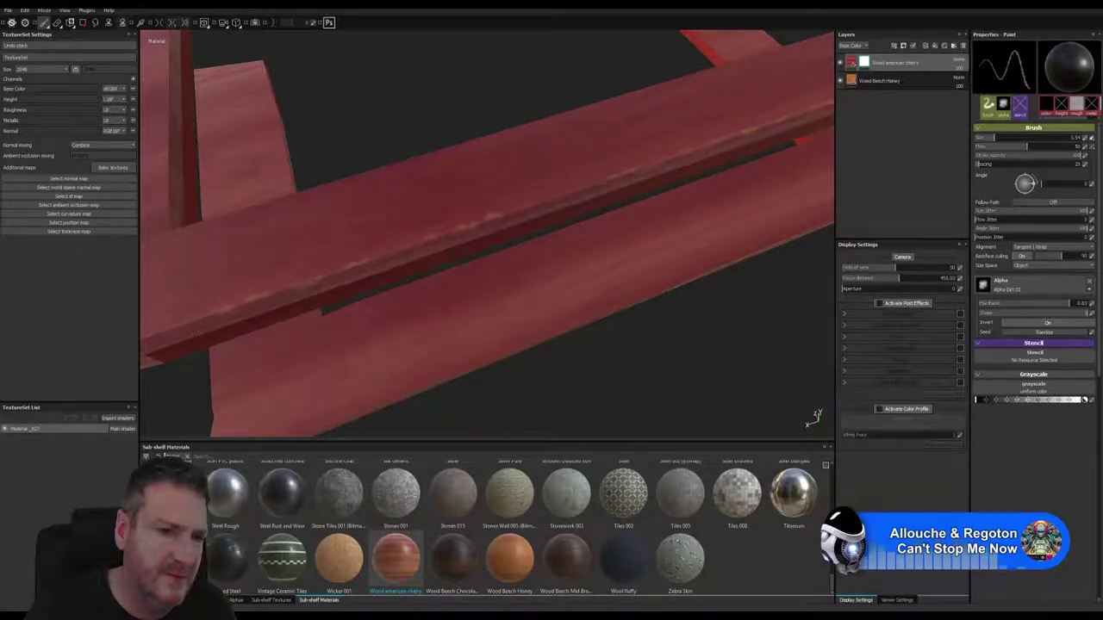
left_click_drag(176, 324, 437, 261, "alt")
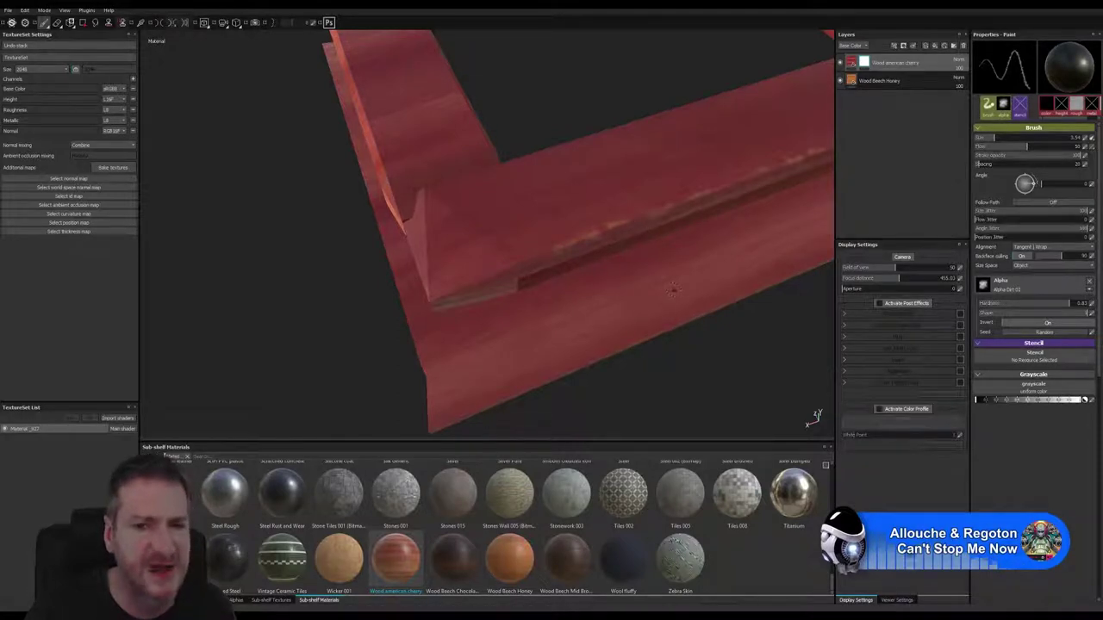
key("alt")
left_click_drag(703, 345, 563, 340, "alt")
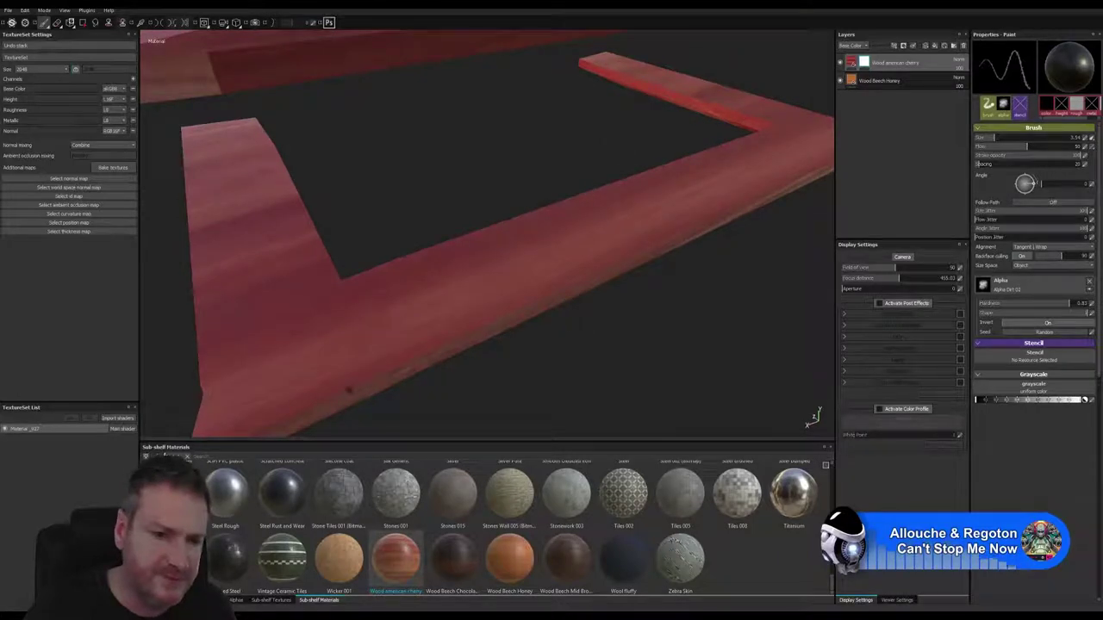
mouse_move(395, 394)
left_mouse_down("alt")
mouse_move(468, 381)
mouse_move(547, 322)
left_mouse_up("alt")
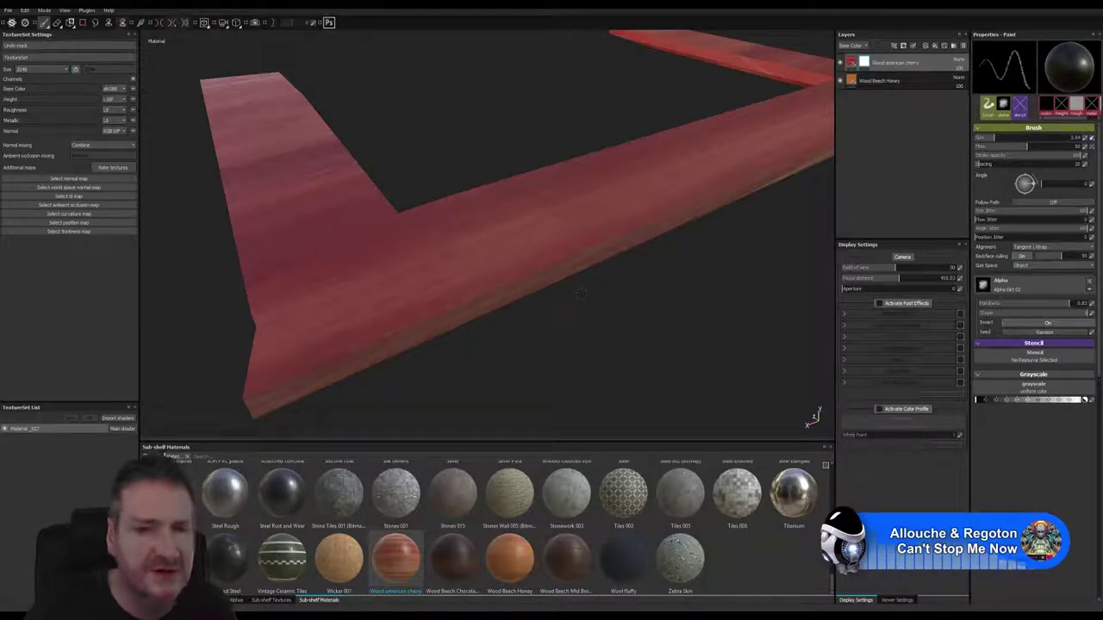
left_click_drag(534, 295, 324, 302, "alt")
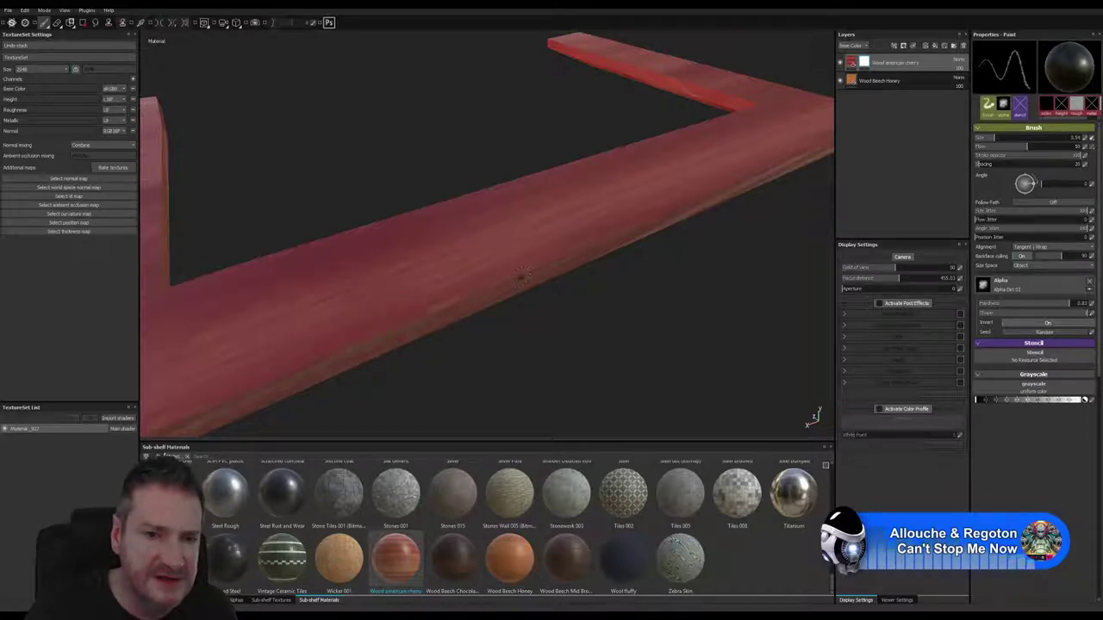
left_click_drag(582, 268, 349, 349, "alt")
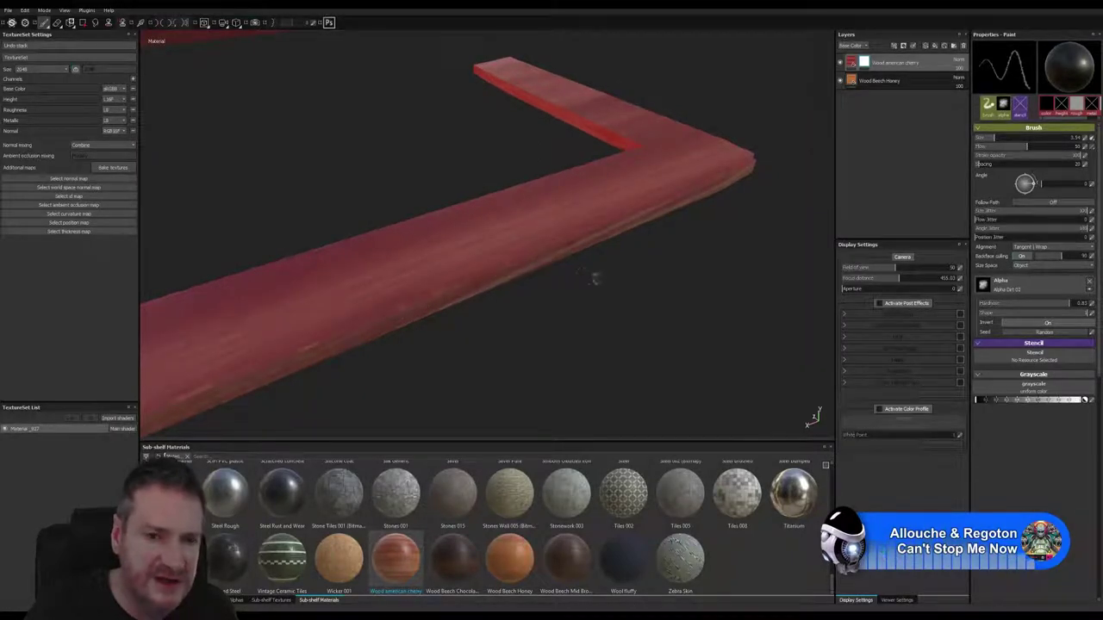
left_click_drag(594, 278, 391, 397, "alt")
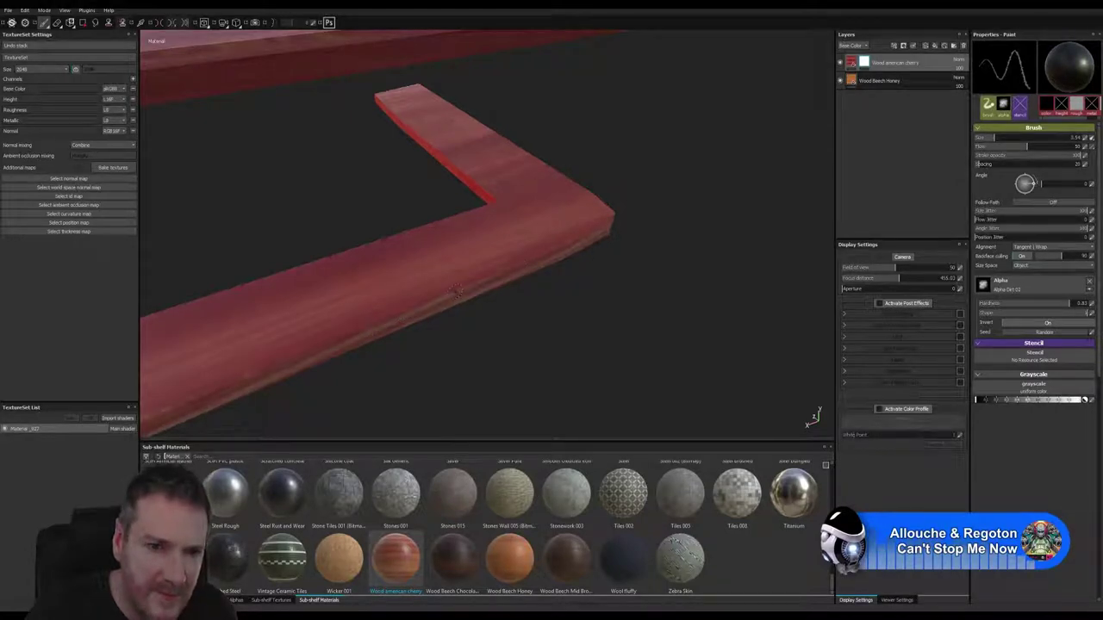
left_click_drag(457, 291, 449, 313, "alt")
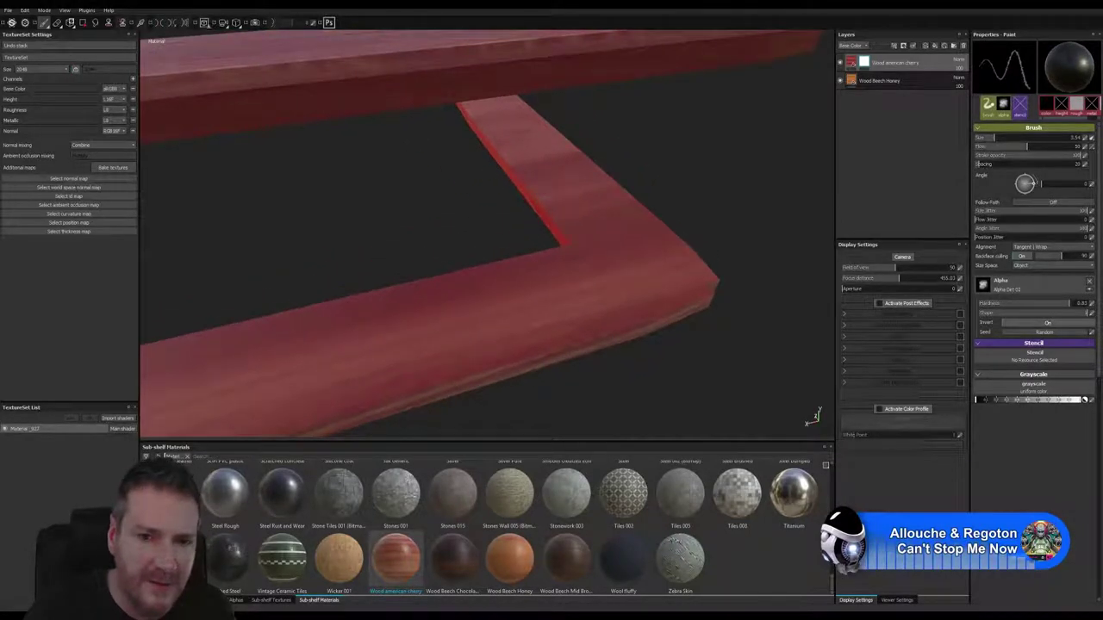
middle_click_drag(449, 313, 357, 251, "alt")
left_click_drag(451, 333, 643, 324, "alt")
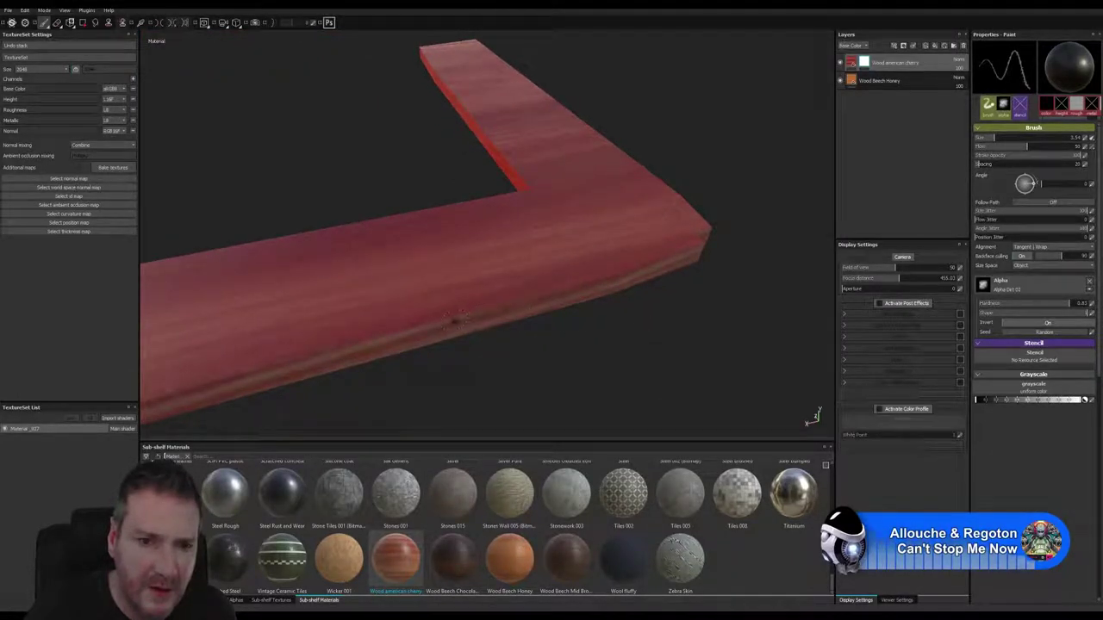
left_click_drag(462, 352, 510, 325, "alt")
mouse_move(520, 272)
left_mouse_down("alt")
mouse_move(495, 298)
mouse_move(491, 285)
mouse_move(603, 307)
mouse_move(586, 293)
left_mouse_up("alt")
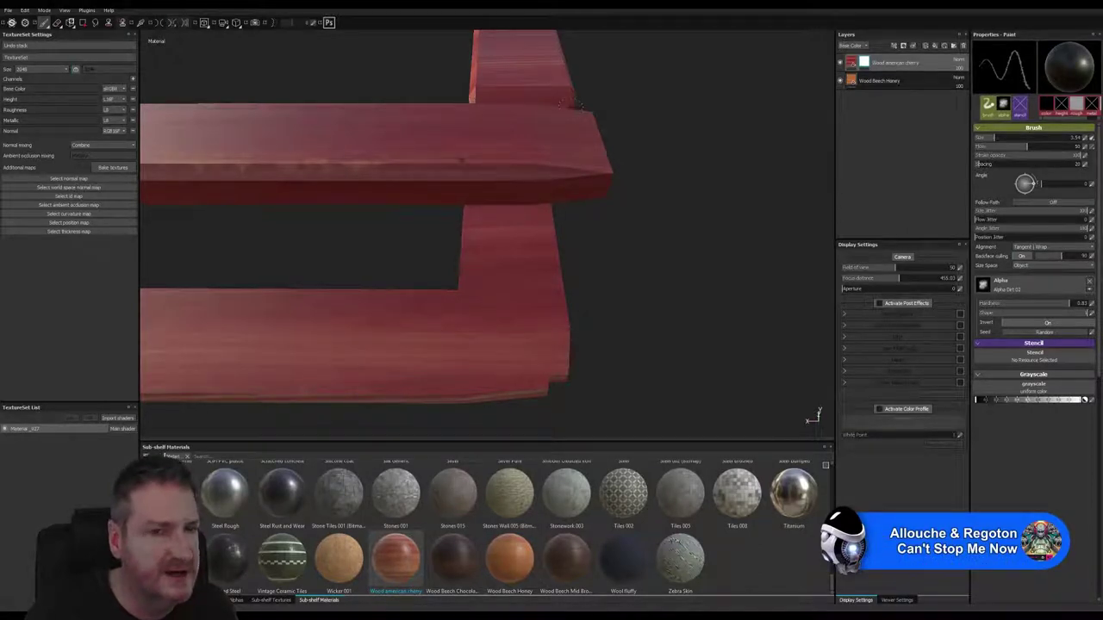
left_click_drag(436, 276, 357, 301, "alt")
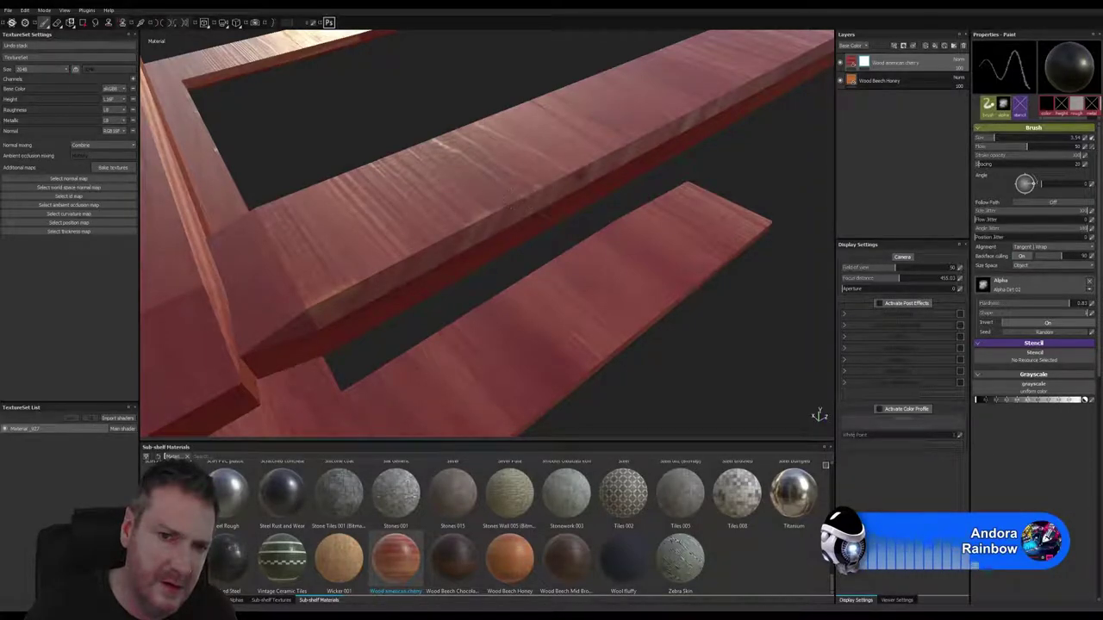
left_click_drag(448, 189, 538, 209, "alt")
scroll(598, 197, "up", 5)
scroll(509, 172, "down", 4)
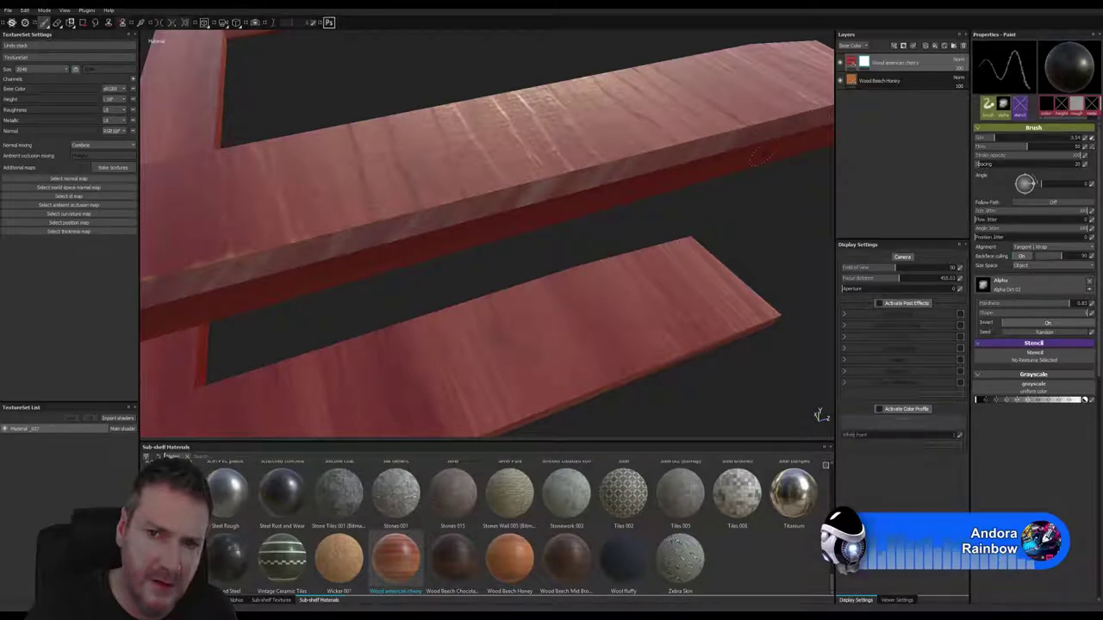
left_click_drag(759, 155, 582, 175, "alt")
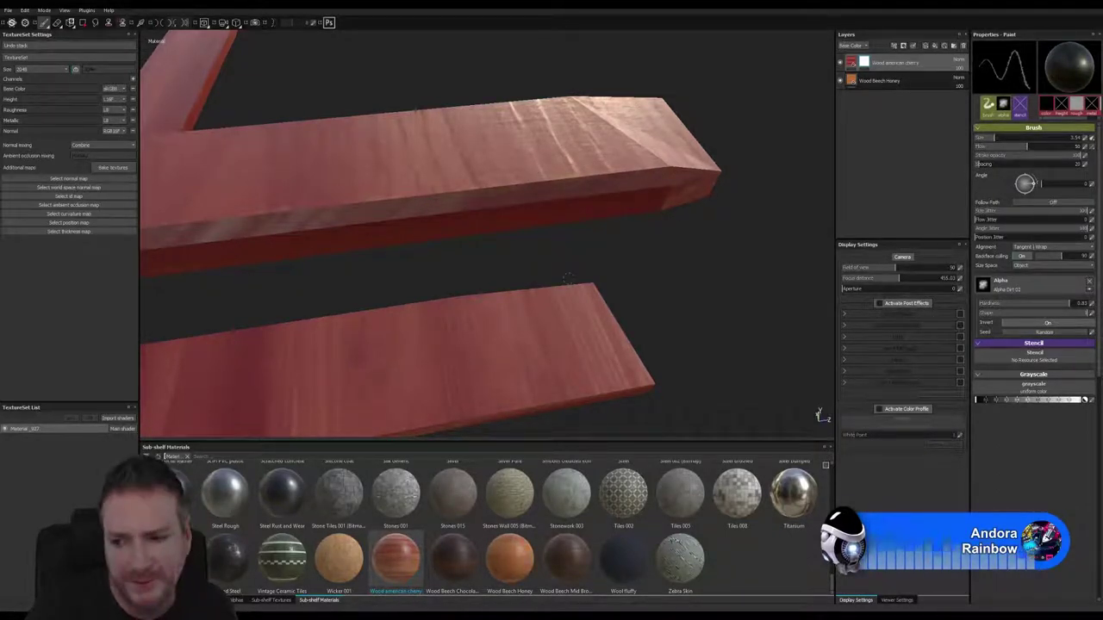
left_click_drag(636, 197, 527, 129, "alt")
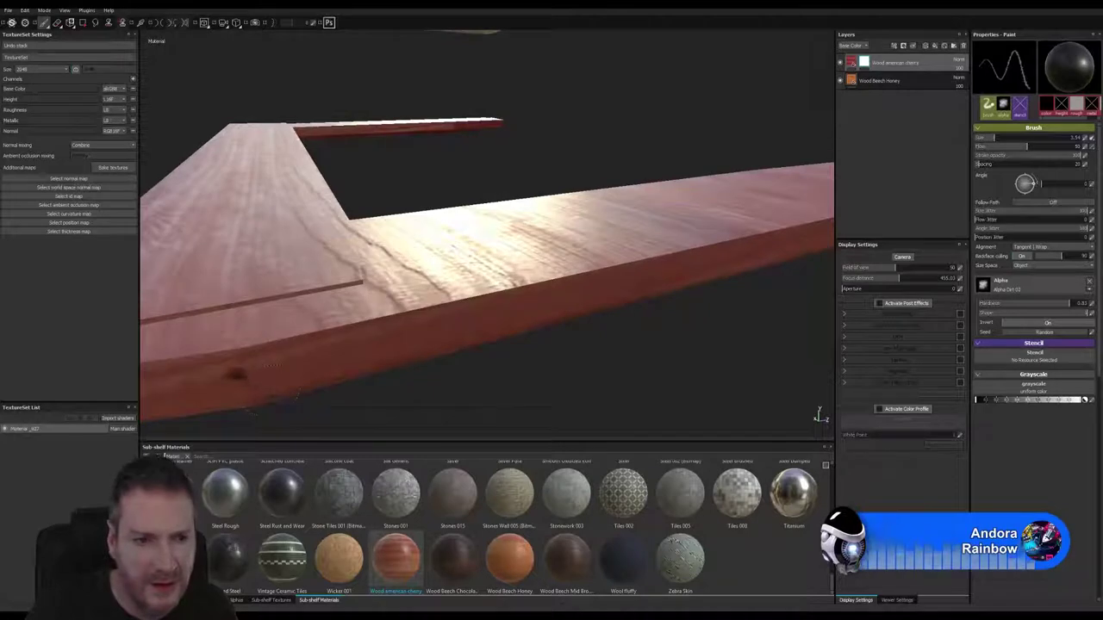
left_click_drag(258, 379, 319, 363, "alt")
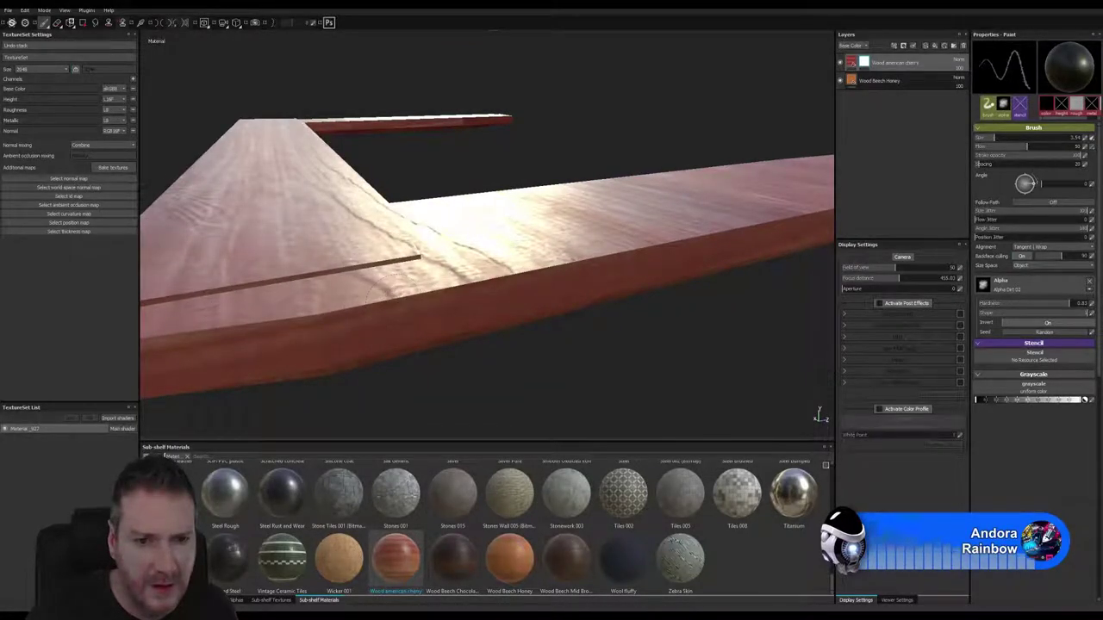
left_click_drag(527, 277, 384, 354, "alt")
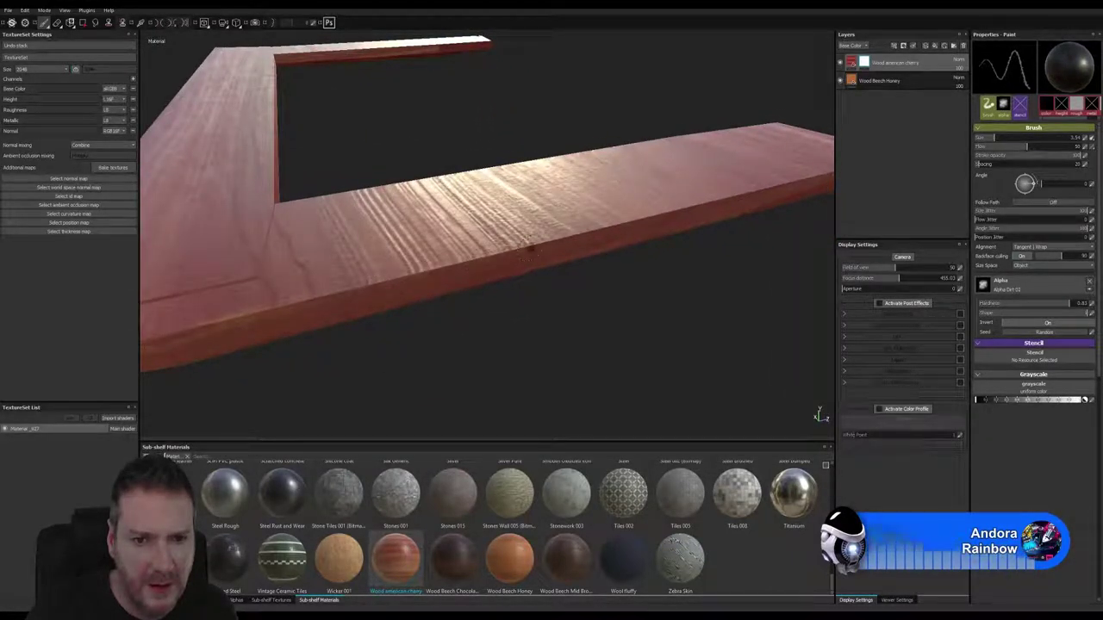
left_click_drag(610, 231, 448, 287, "alt")
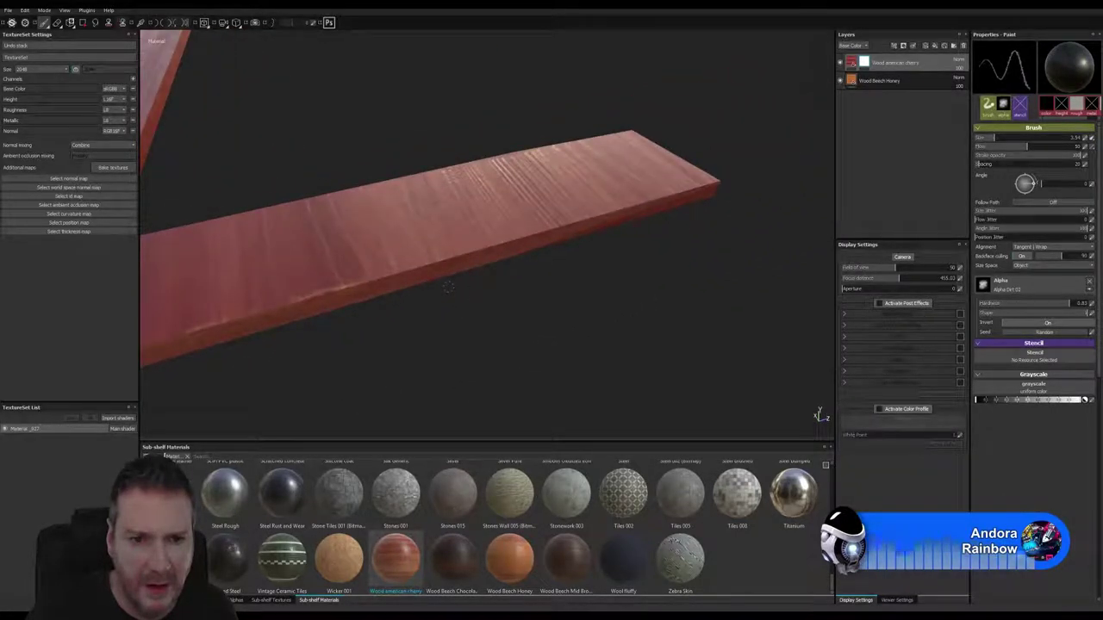
left_click_drag(517, 280, 615, 283, "alt")
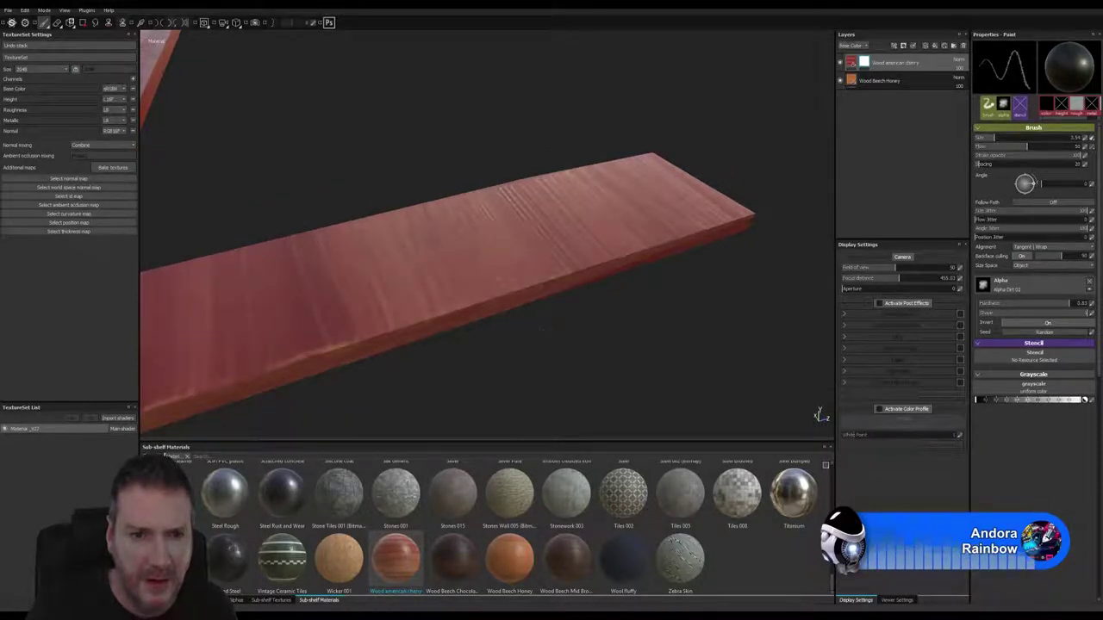
mouse_move(555, 280)
left_mouse_down("alt")
mouse_move(408, 370)
mouse_move(451, 336)
mouse_move(204, 350)
mouse_move(281, 325)
mouse_move(483, 301)
mouse_move(553, 276)
mouse_move(202, 318)
mouse_move(163, 374)
mouse_move(138, 378)
mouse_move(552, 276)
mouse_move(328, 302)
mouse_move(447, 287)
mouse_move(621, 293)
mouse_move(648, 271)
mouse_move(526, 321)
mouse_move(517, 345)
mouse_move(612, 276)
left_mouse_up("alt")
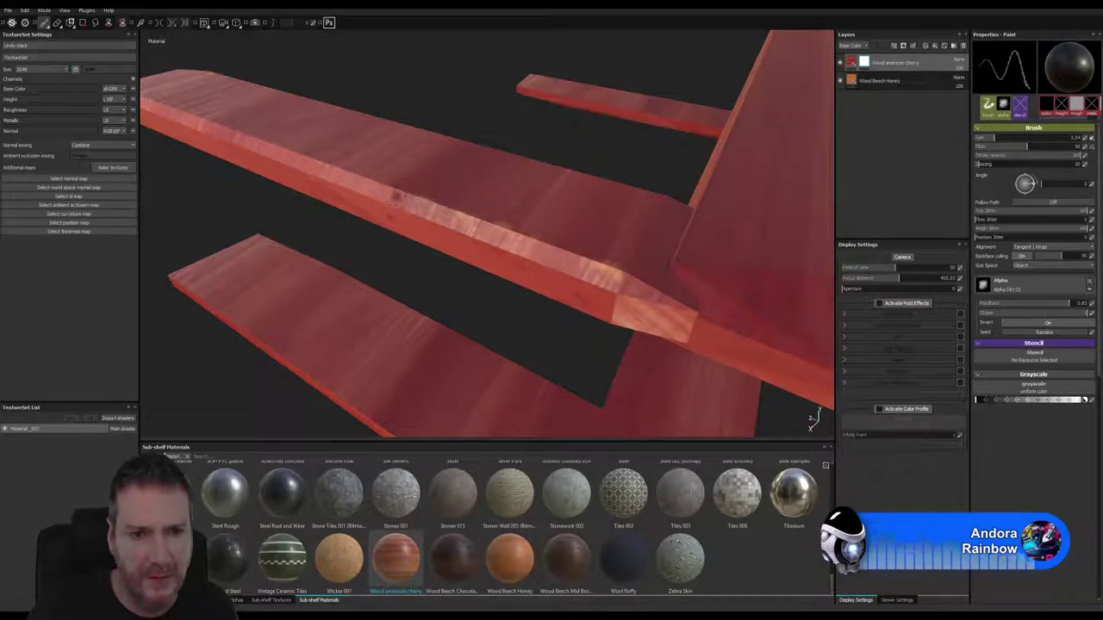
mouse_move(395, 196)
left_mouse_down("alt")
mouse_move(564, 231)
mouse_move(401, 205)
left_mouse_up("alt")
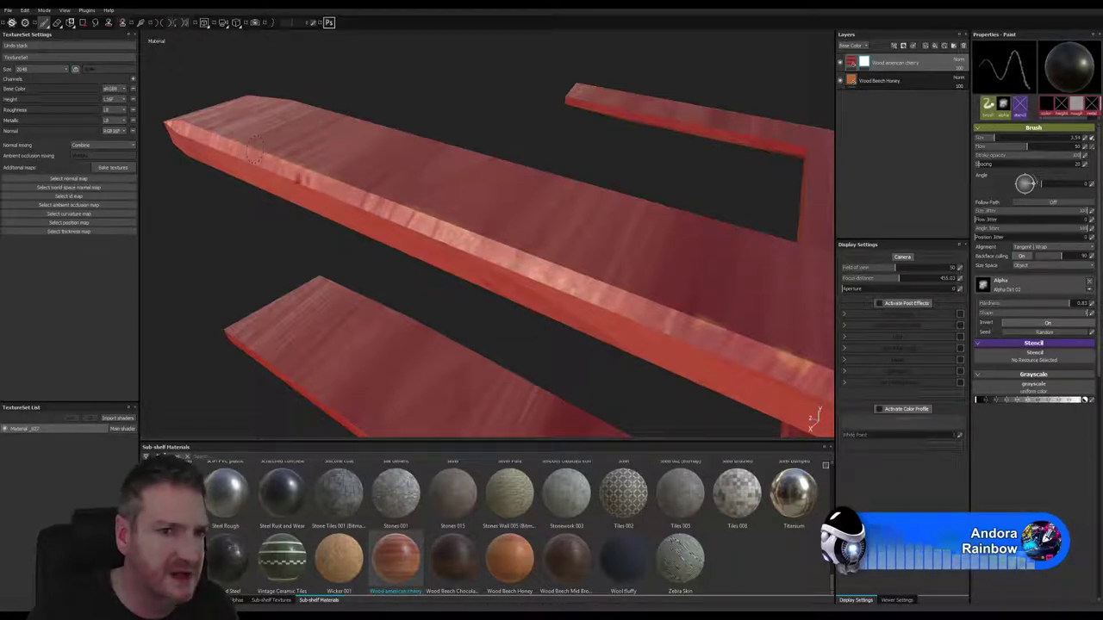
left_click_drag(242, 147, 510, 229, "alt")
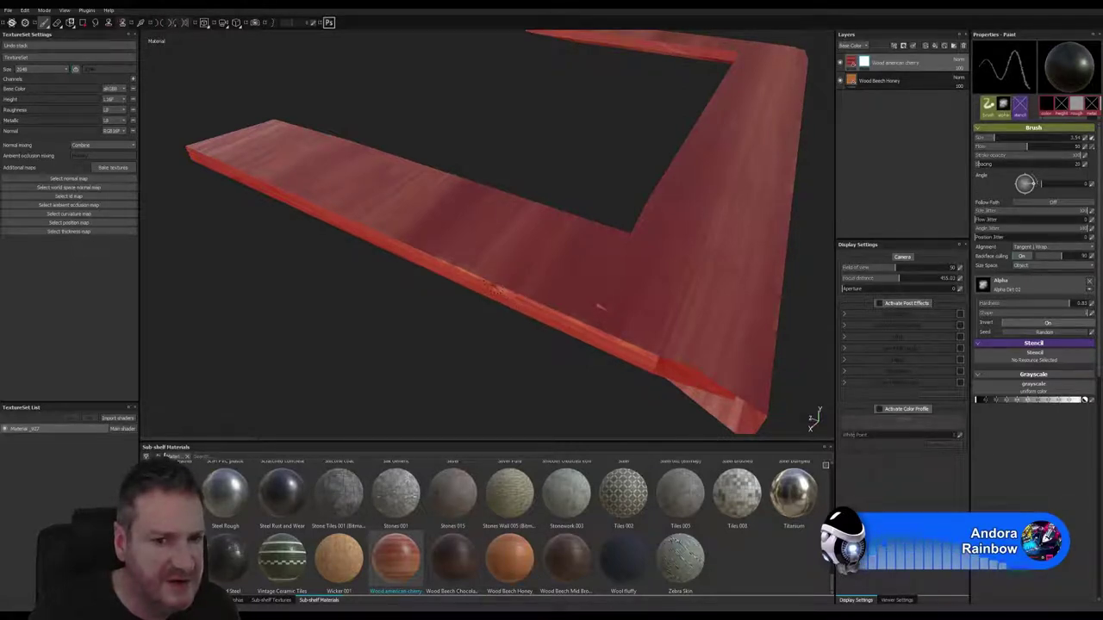
left_click_drag(453, 312, 572, 267, "alt")
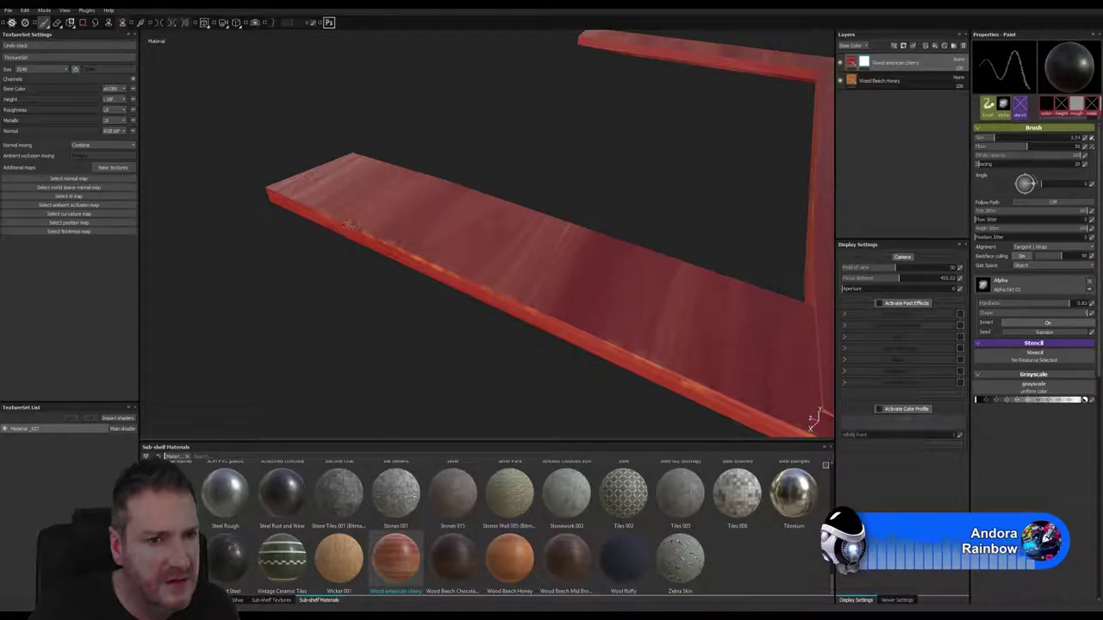
middle_click_drag(523, 304, 551, 239)
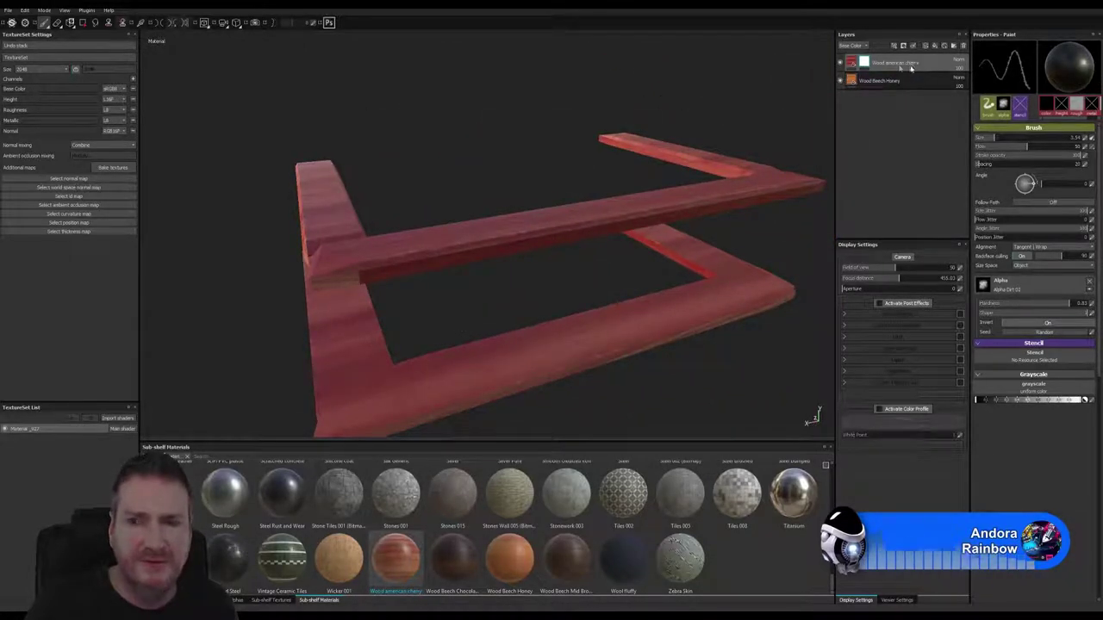
Add a generator to the Wood american cherry layer's mask and set it to MG Dirt.
right_click(852, 64)
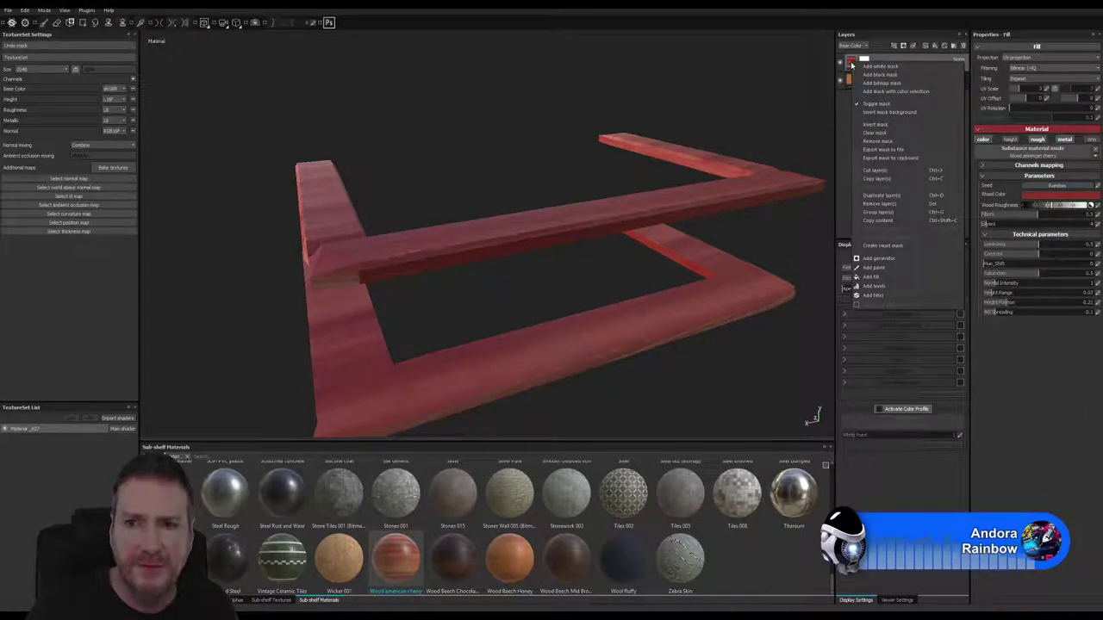
left_click(879, 258)
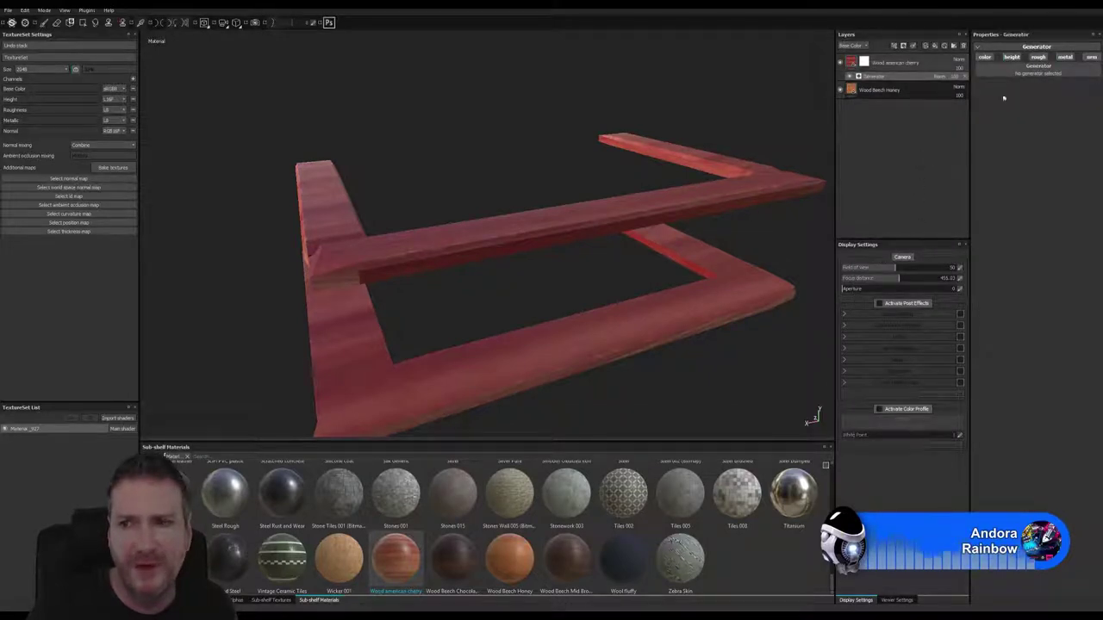
left_click(1038, 67)
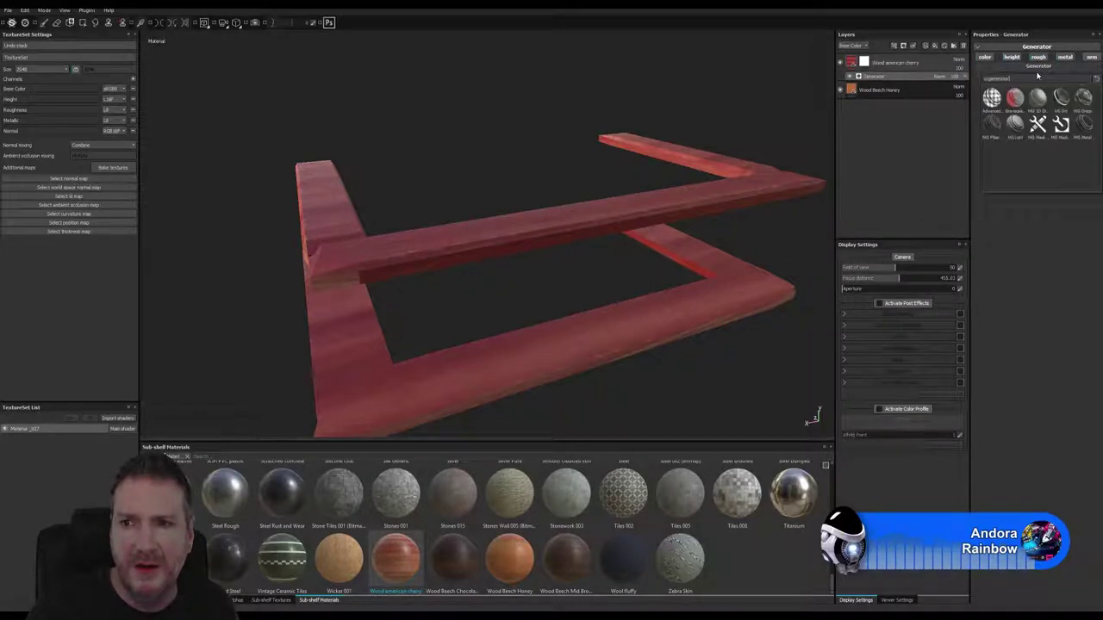
left_click(1062, 99)
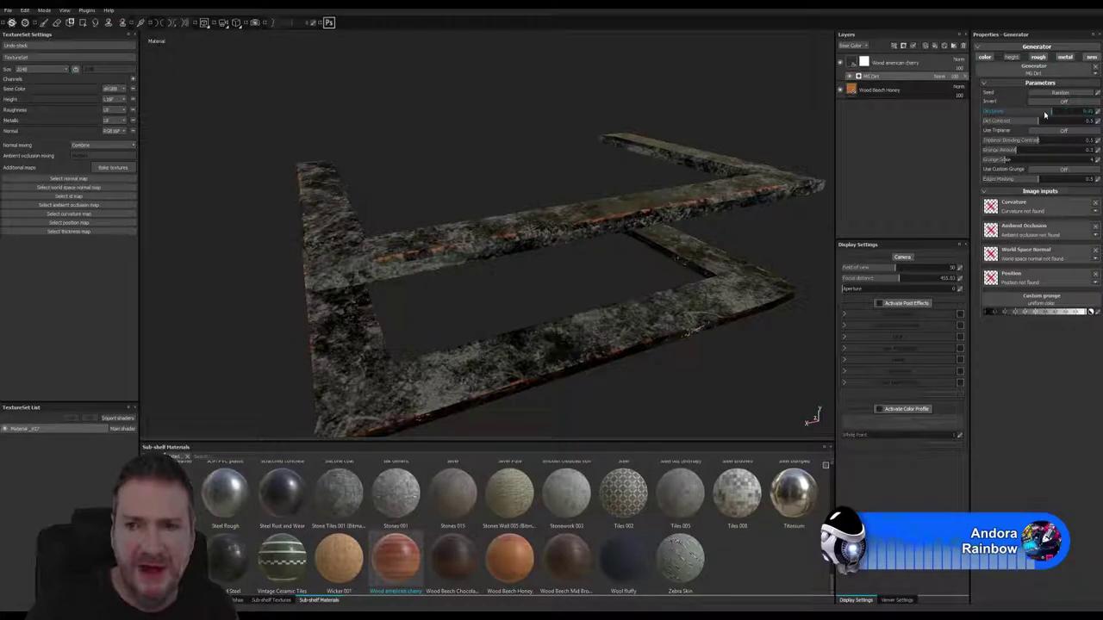
Lower the MG Dirt level and fine-tune the dirt contrast for smoother dirt.
left_click_drag(1046, 115, 1072, 114)
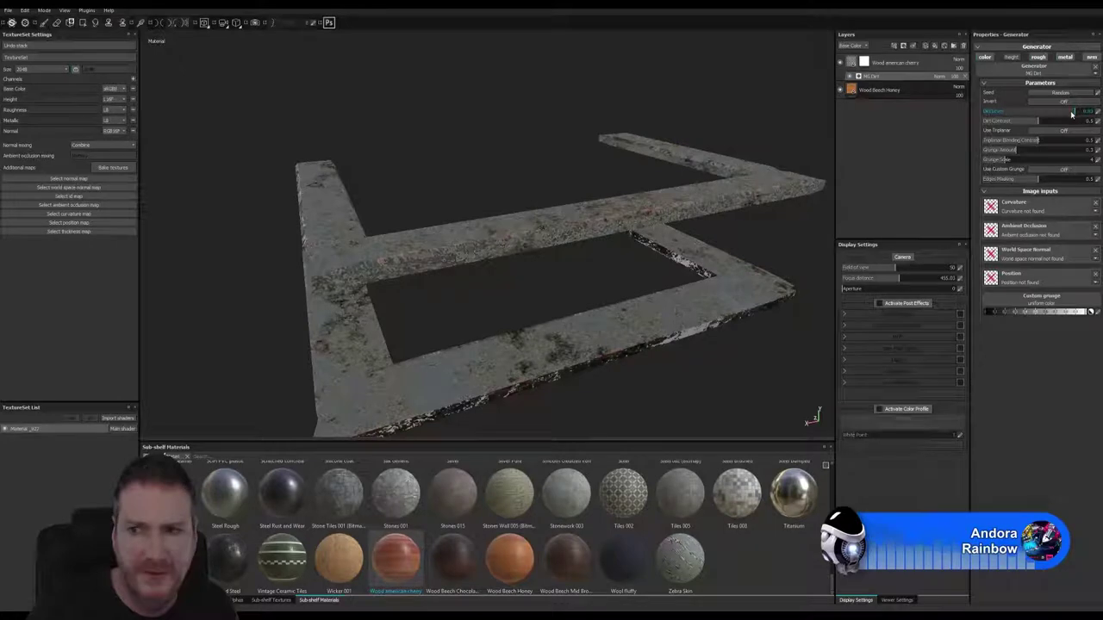
left_click(1024, 124)
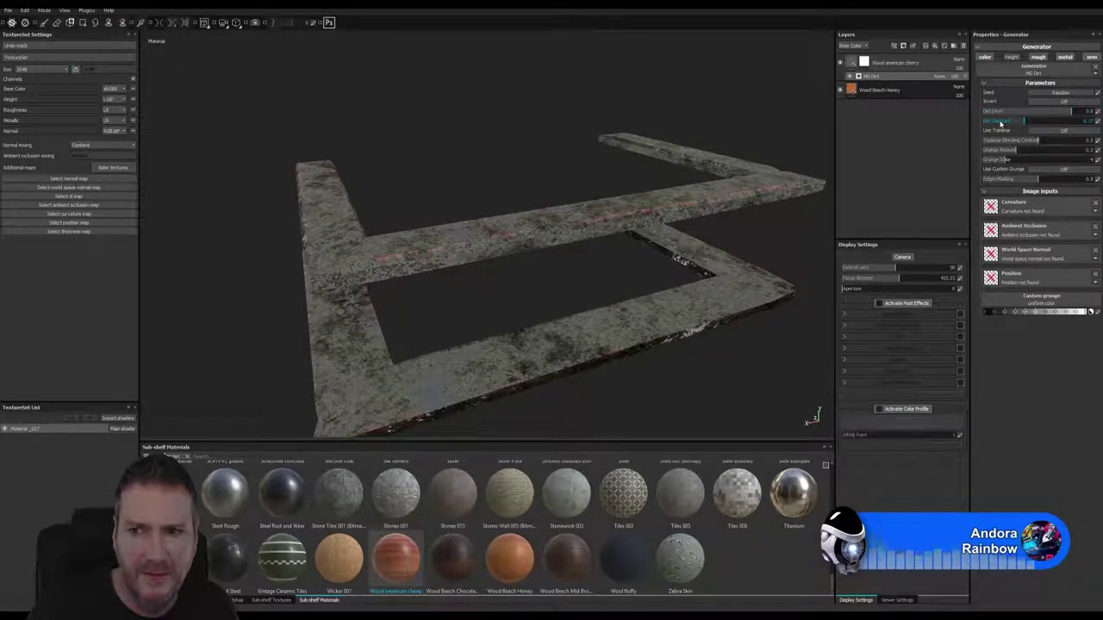
left_click(1074, 124)
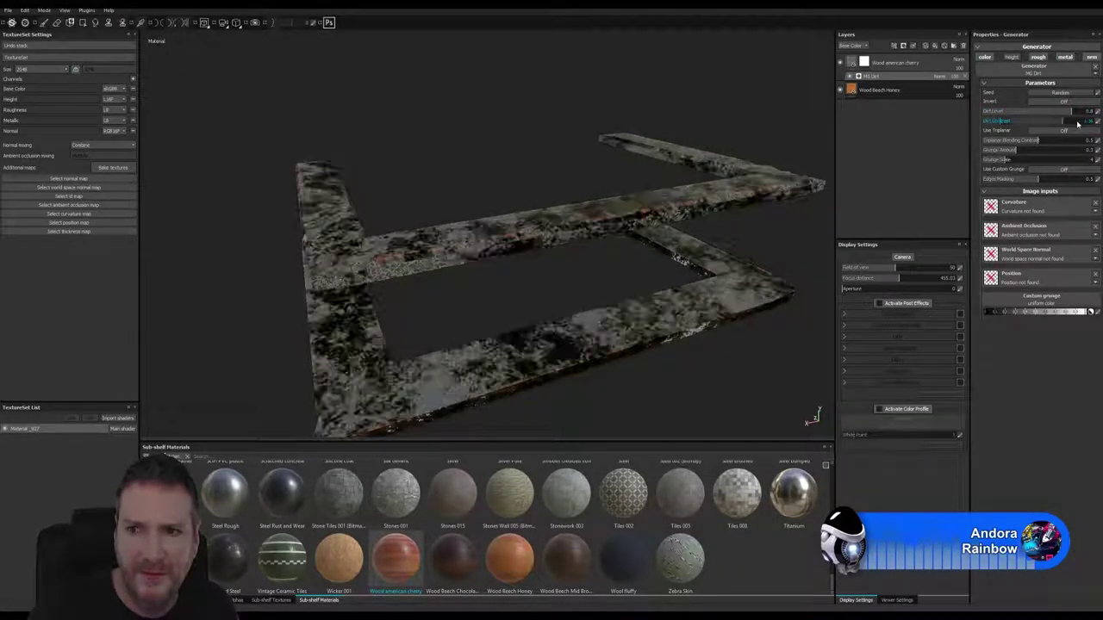
left_click(1056, 124)
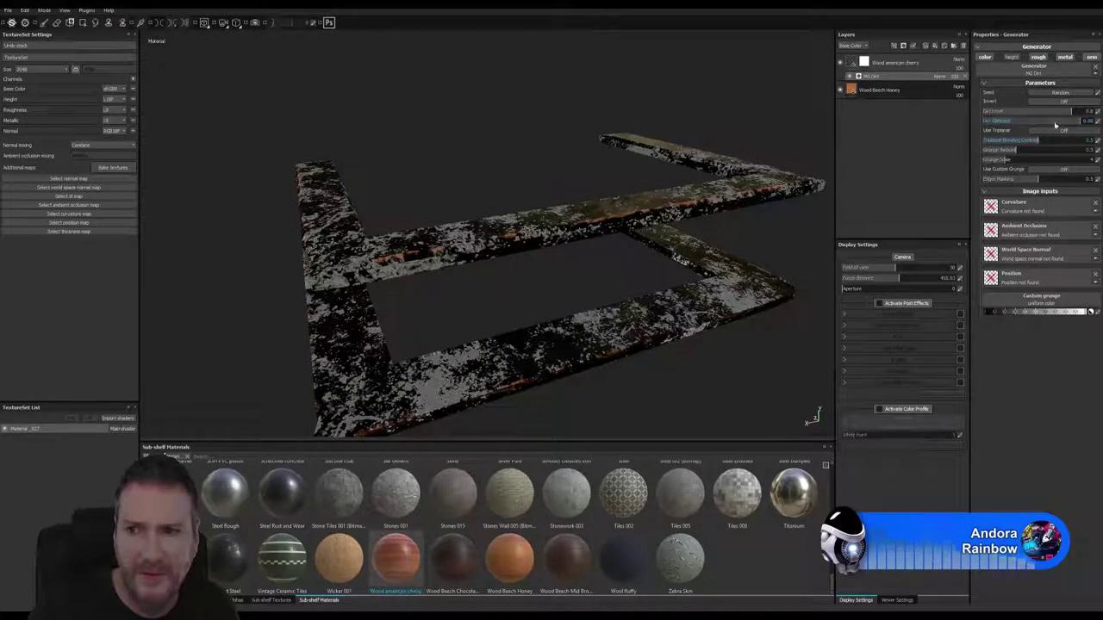
left_click(1055, 124)
left_click(1059, 123)
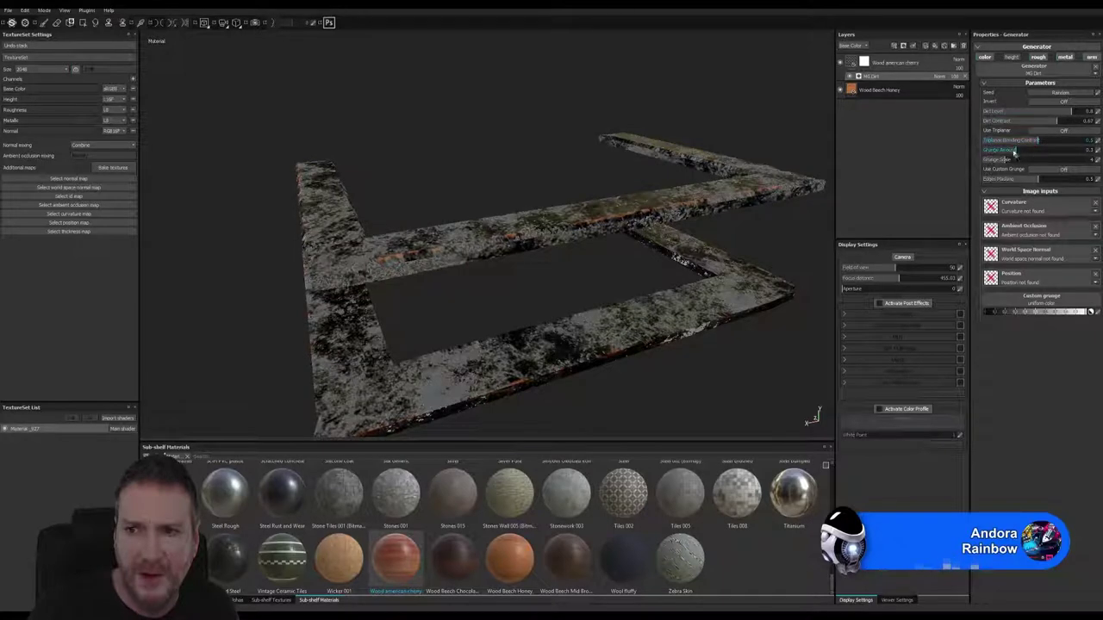
Set the MG Dirt grunge amount to about 0.26 and reduce the grunge scale.
left_click_drag(1009, 146, 1060, 153)
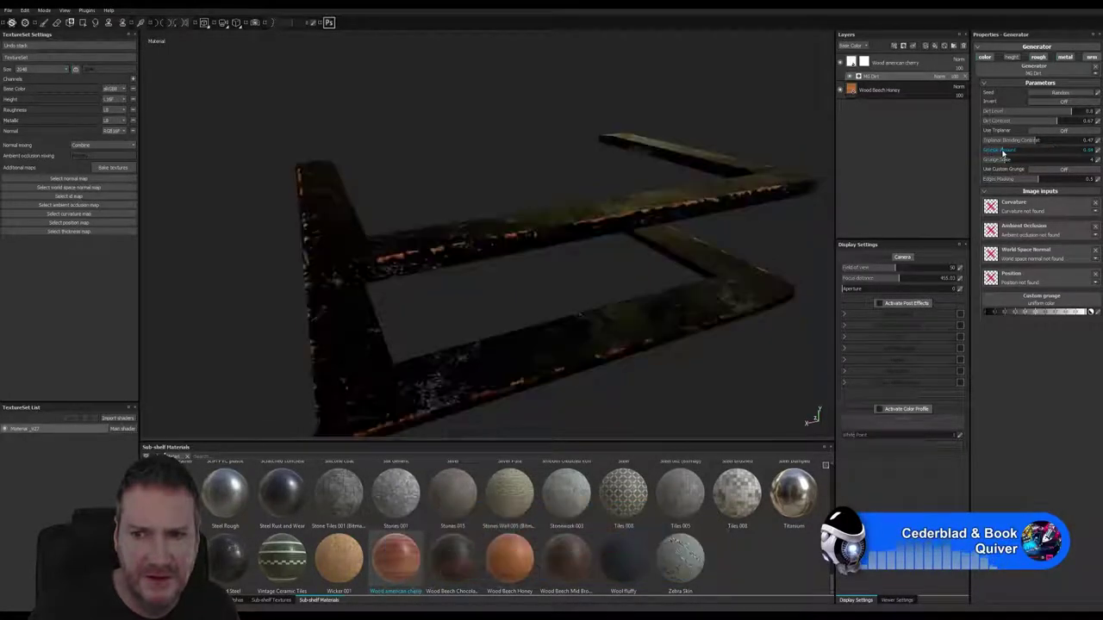
left_click_drag(1007, 161, 1001, 160)
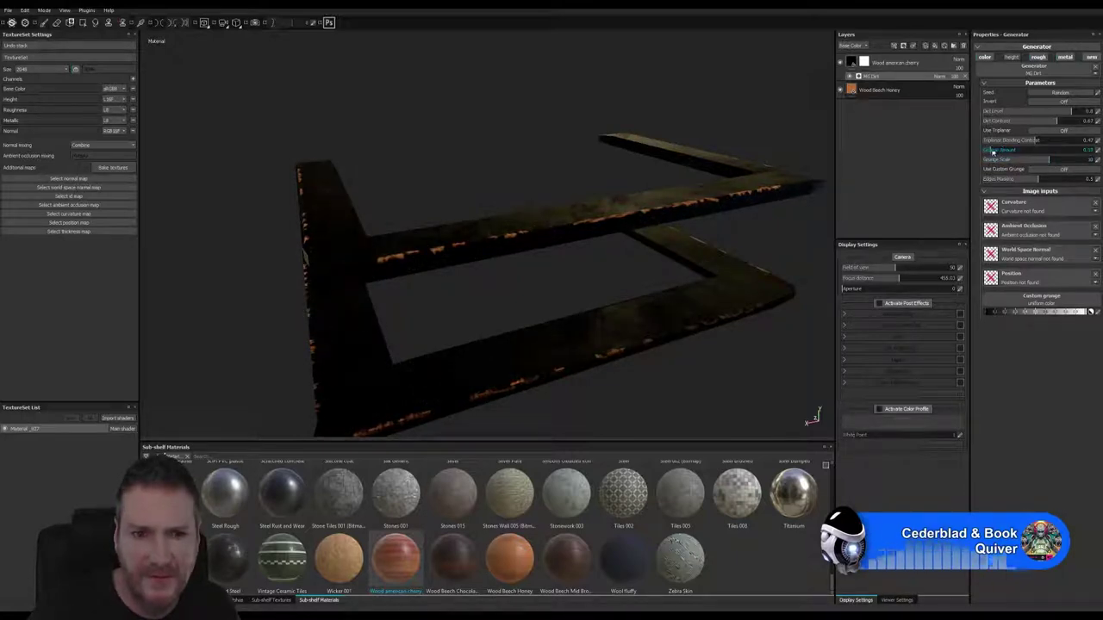
left_click_drag(1020, 154, 1023, 152)
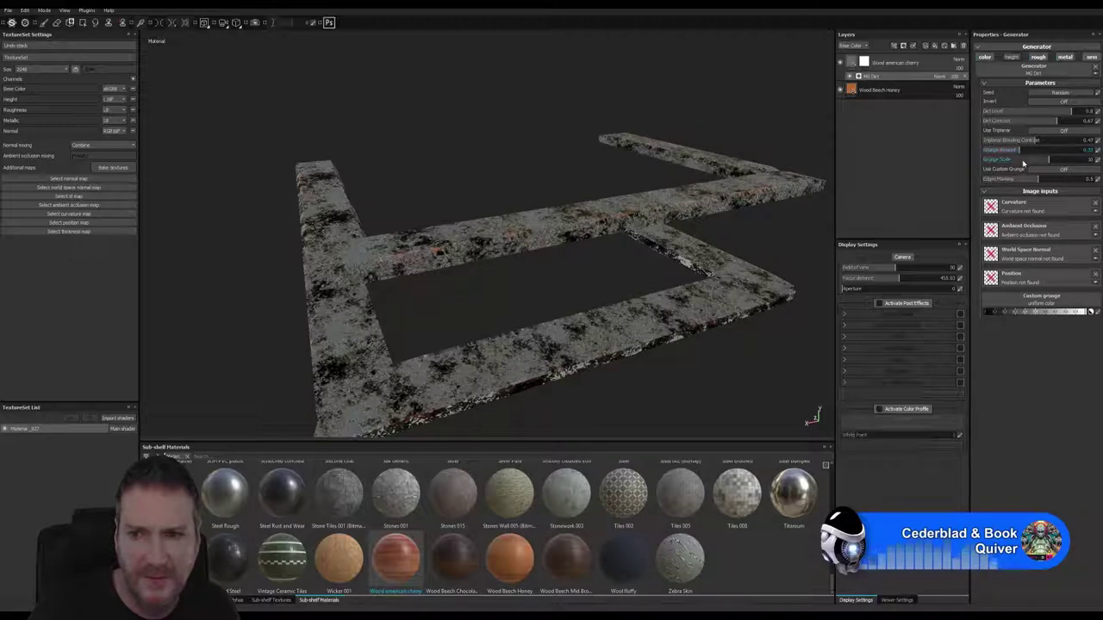
left_click(1026, 160)
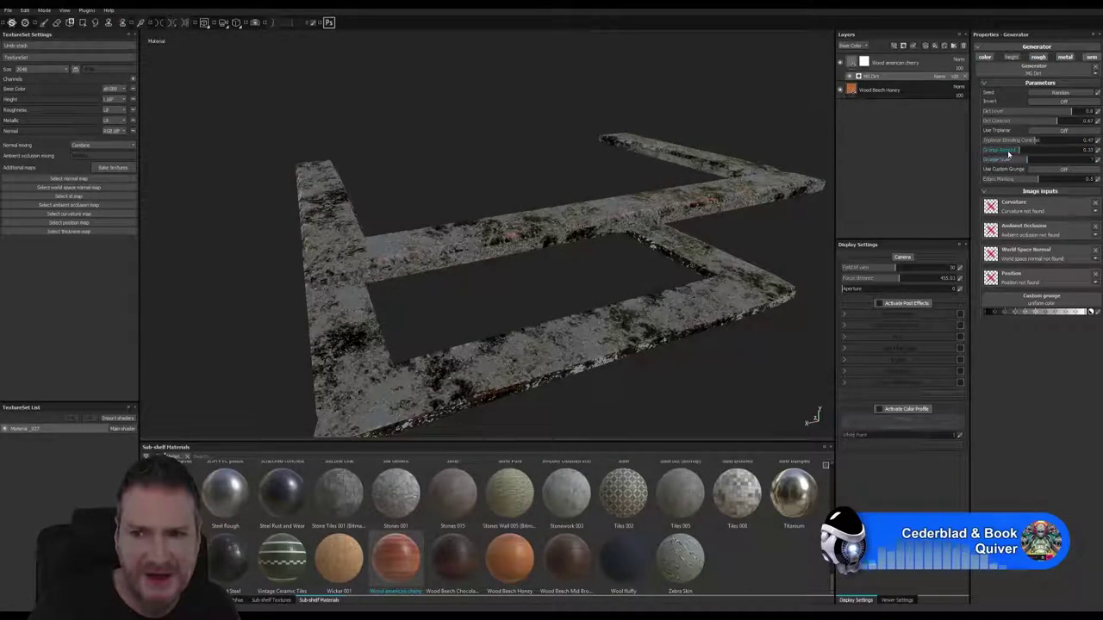
left_click(1013, 151)
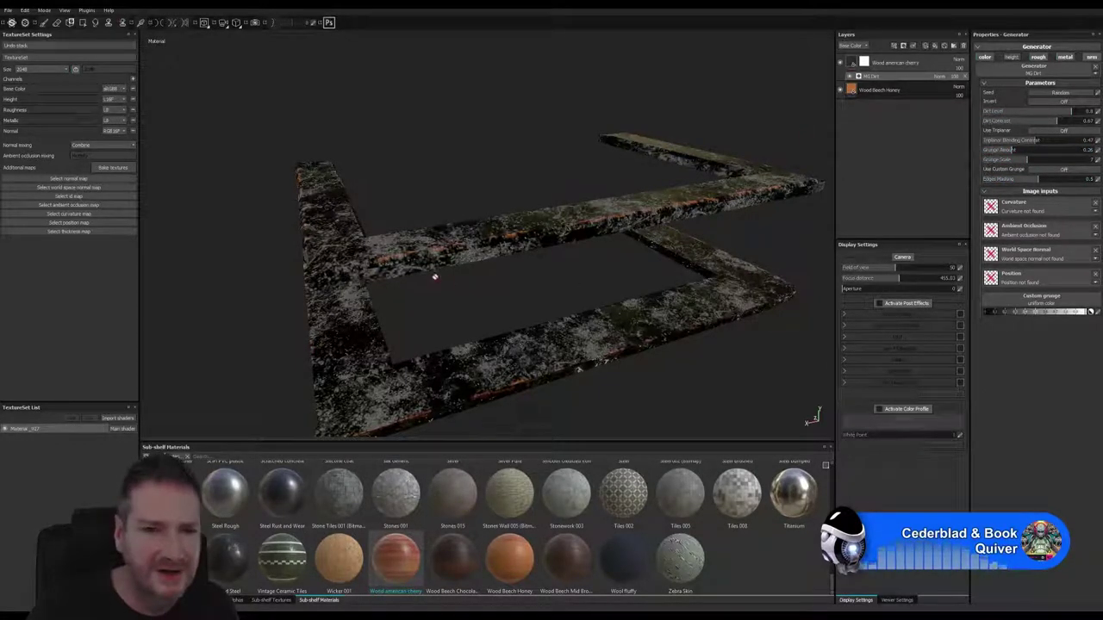
Test Multiply, Divide, a lightening mode and Overlay as the MG Dirt blend mode.
left_click(941, 76)
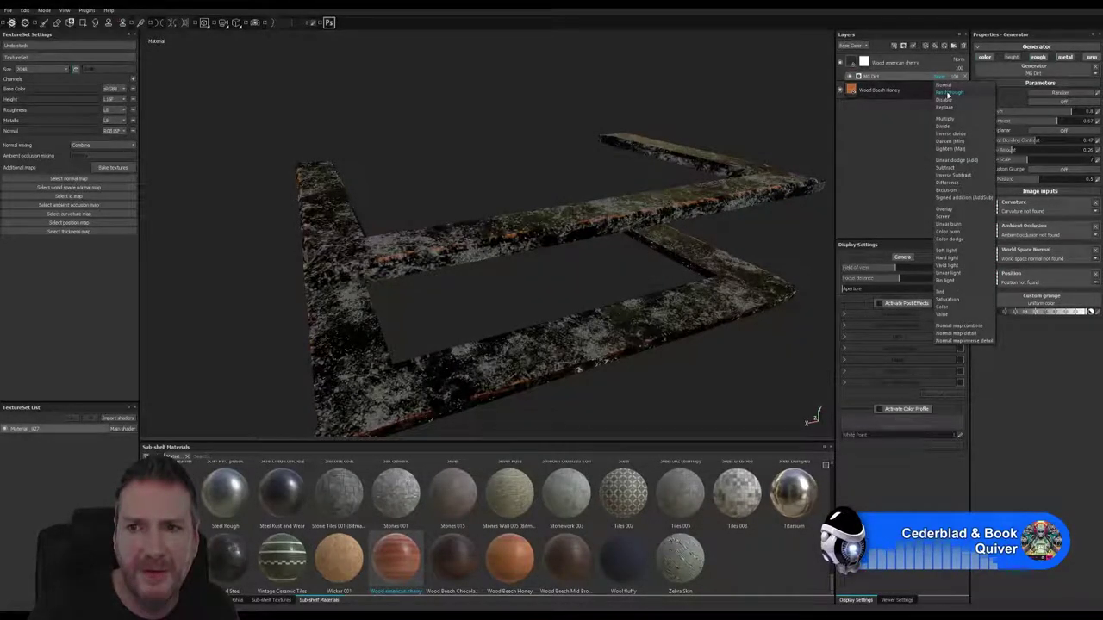
left_click(945, 120)
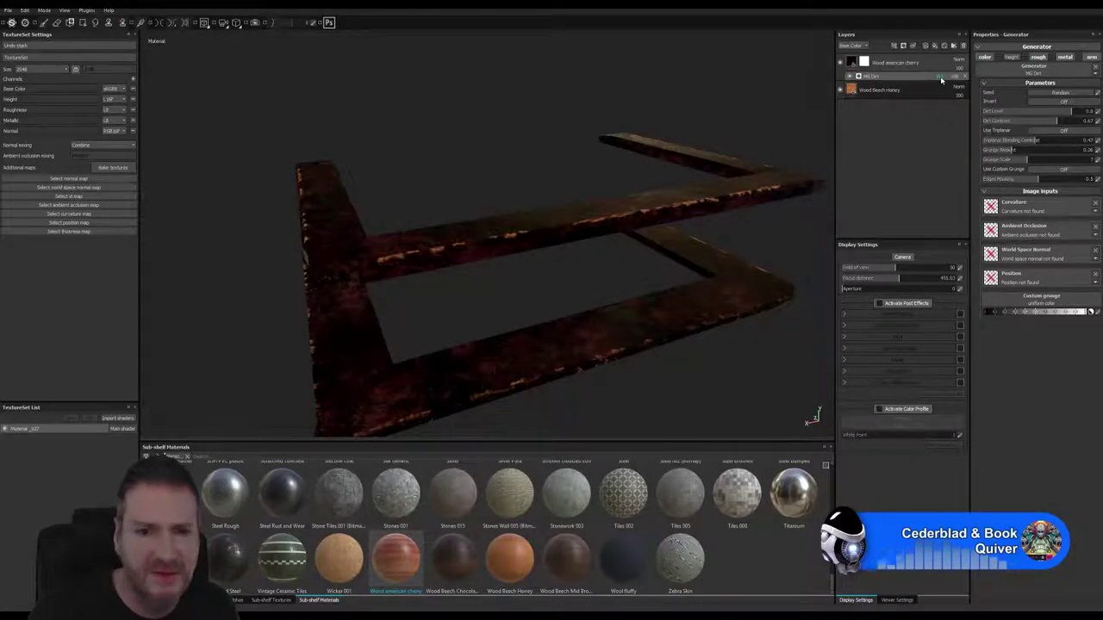
left_click(941, 78)
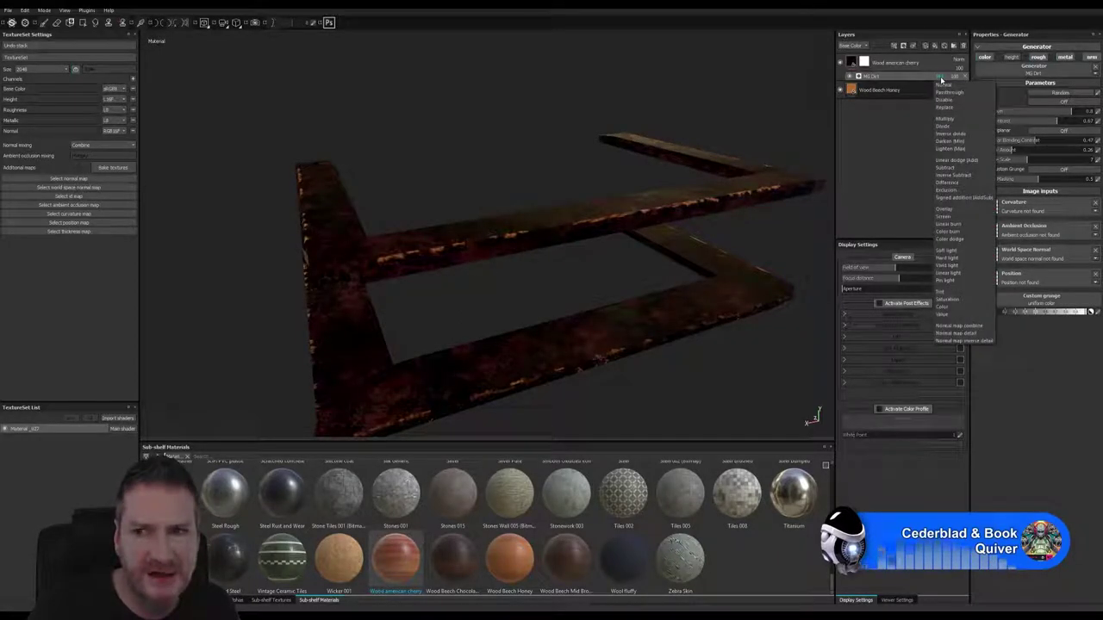
left_click(946, 127)
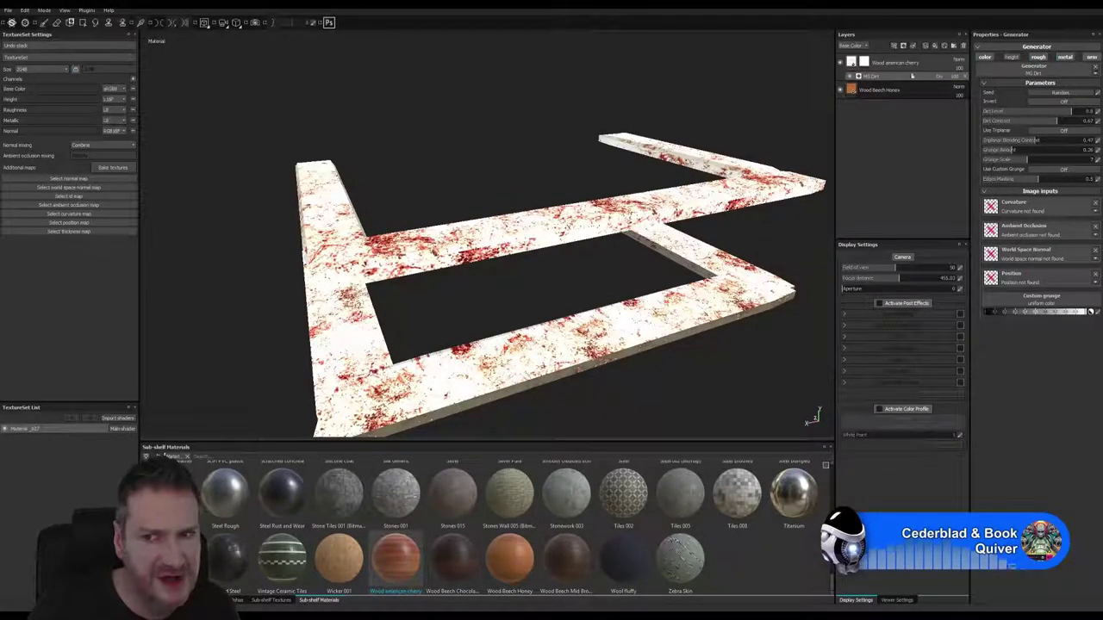
left_click(941, 78)
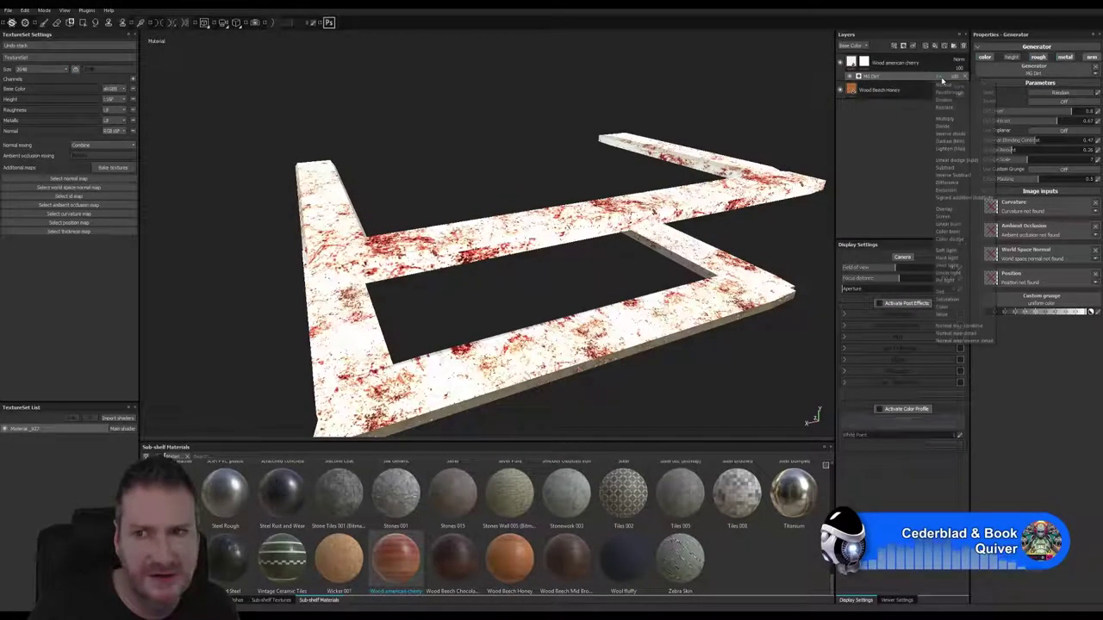
left_click(955, 150)
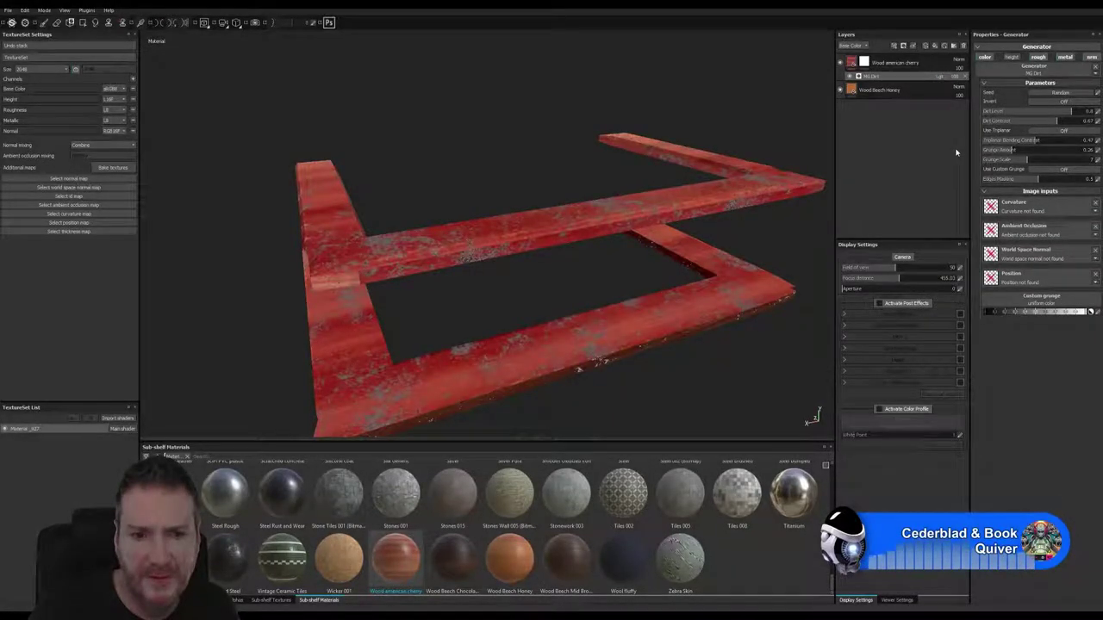
left_click(937, 77)
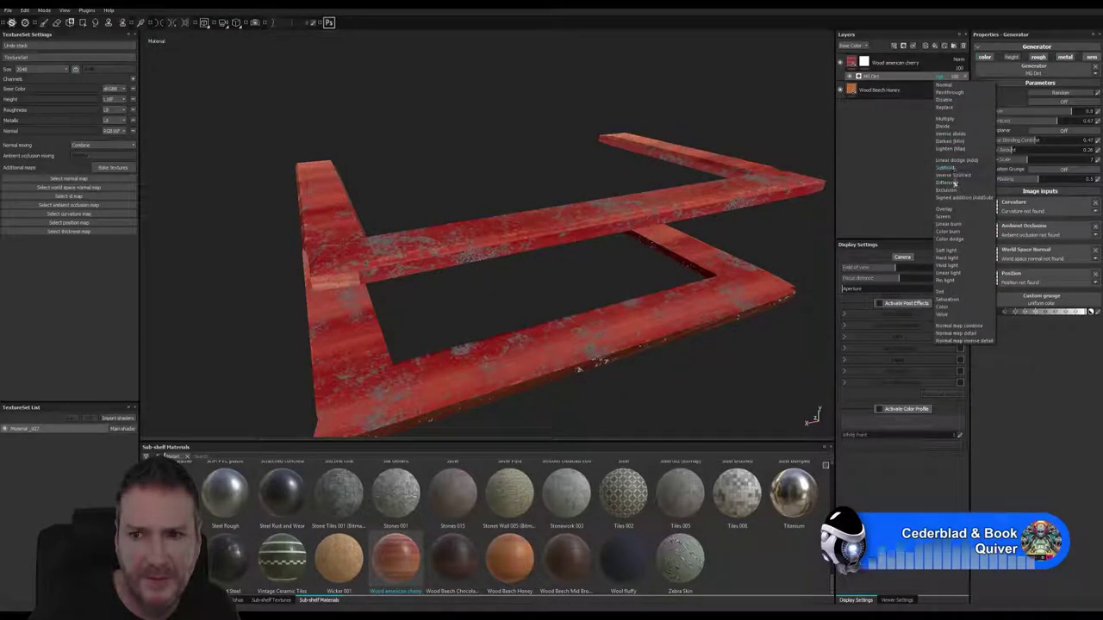
left_click(950, 209)
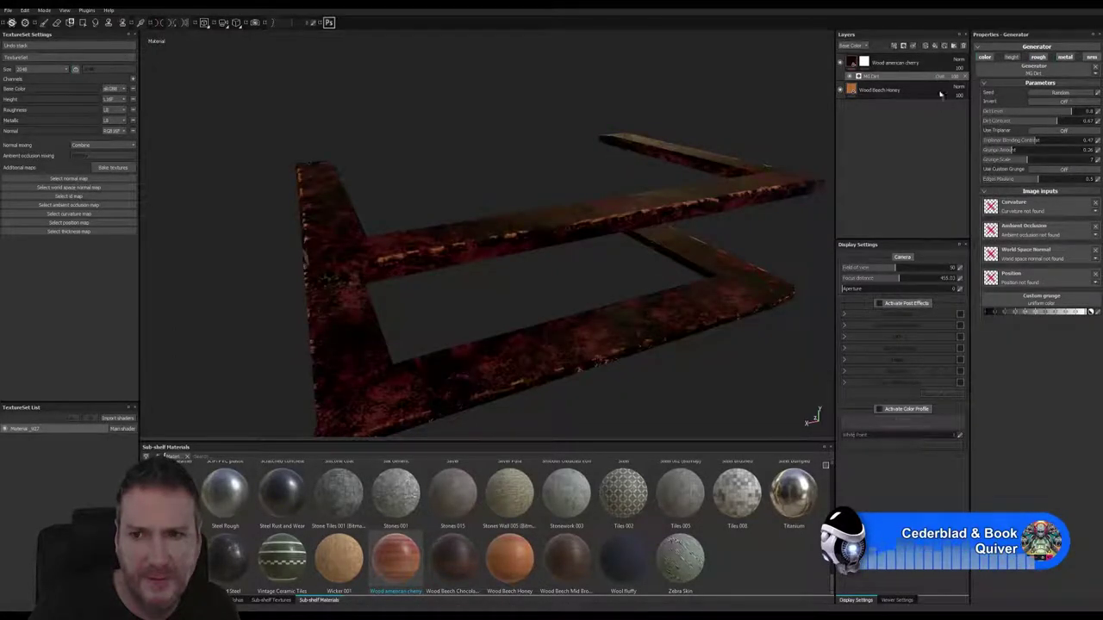
Try Screen, Subtract and Lighten (Max), then settle the MG Dirt blend on Inverse subtract.
left_click(940, 78)
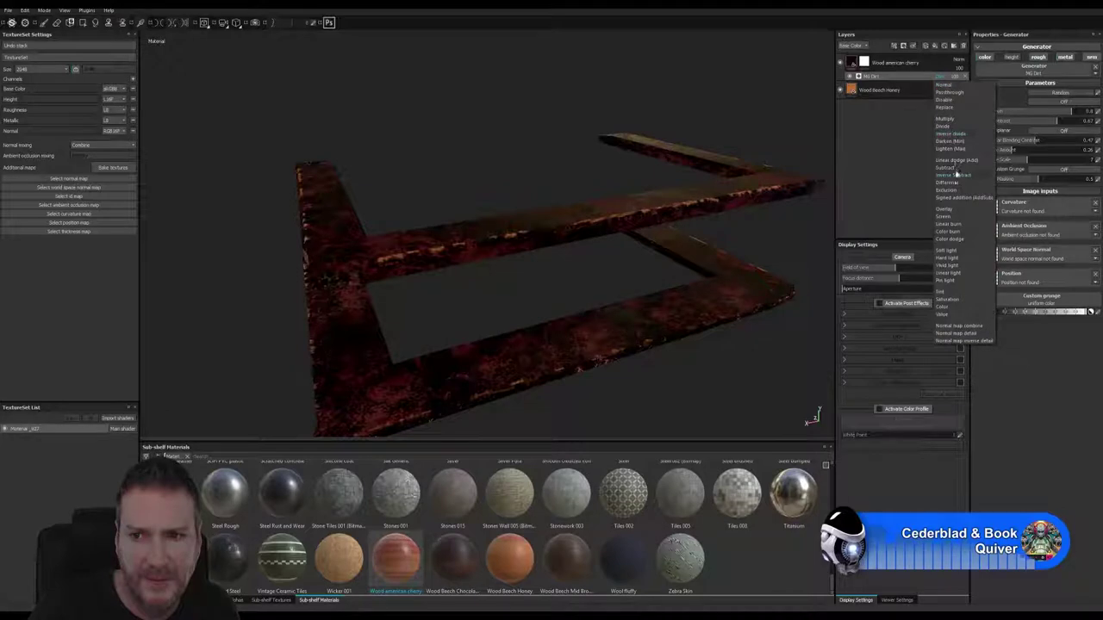
left_click(946, 221)
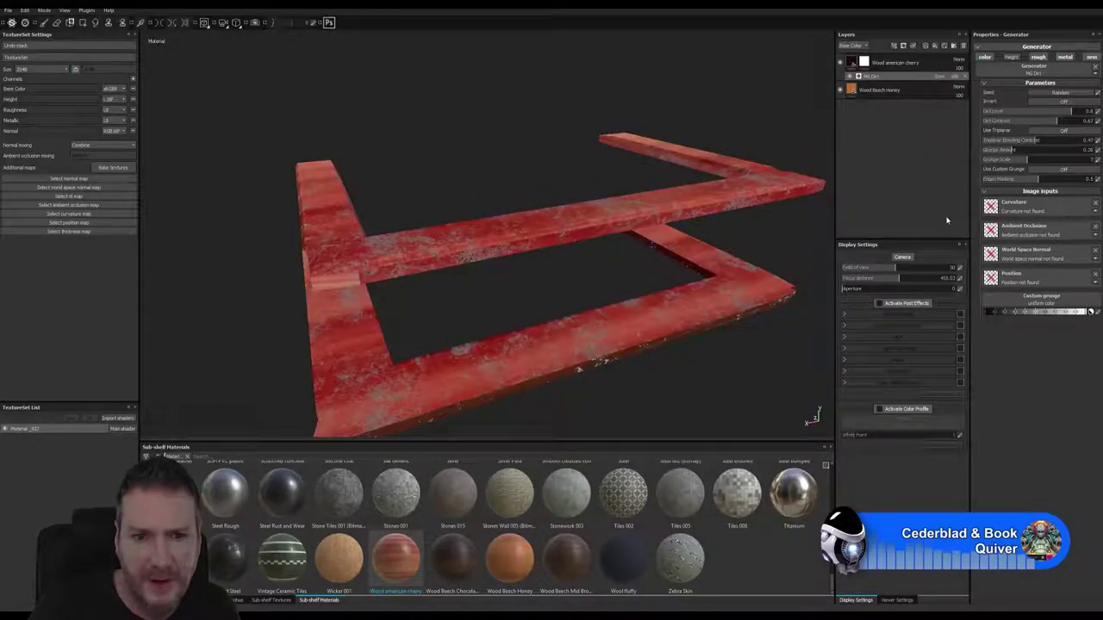
left_click(941, 76)
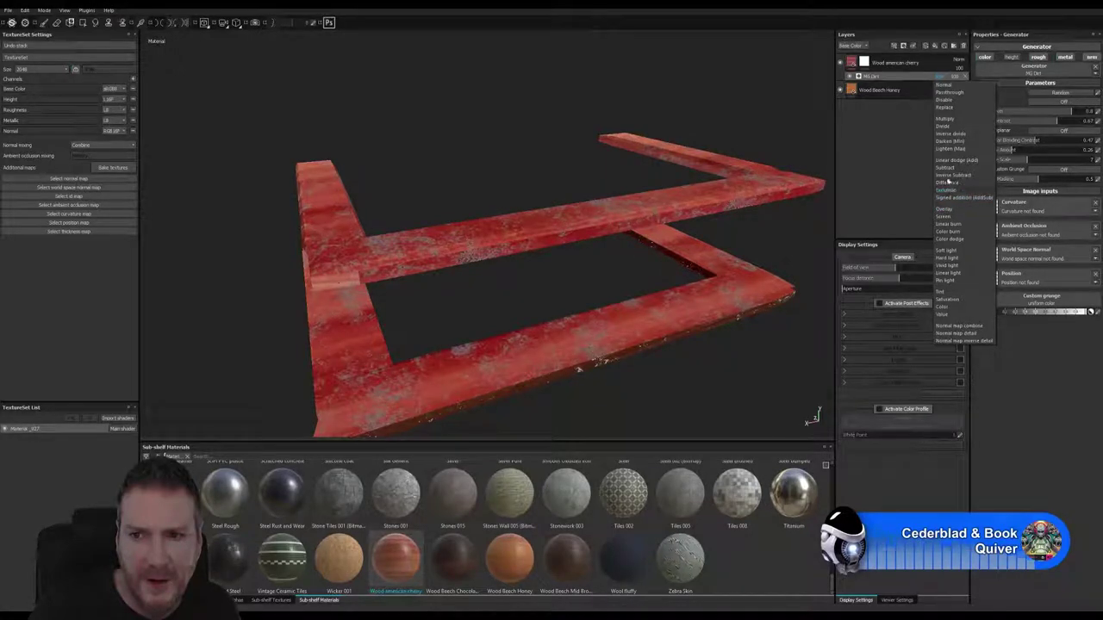
left_click(947, 169)
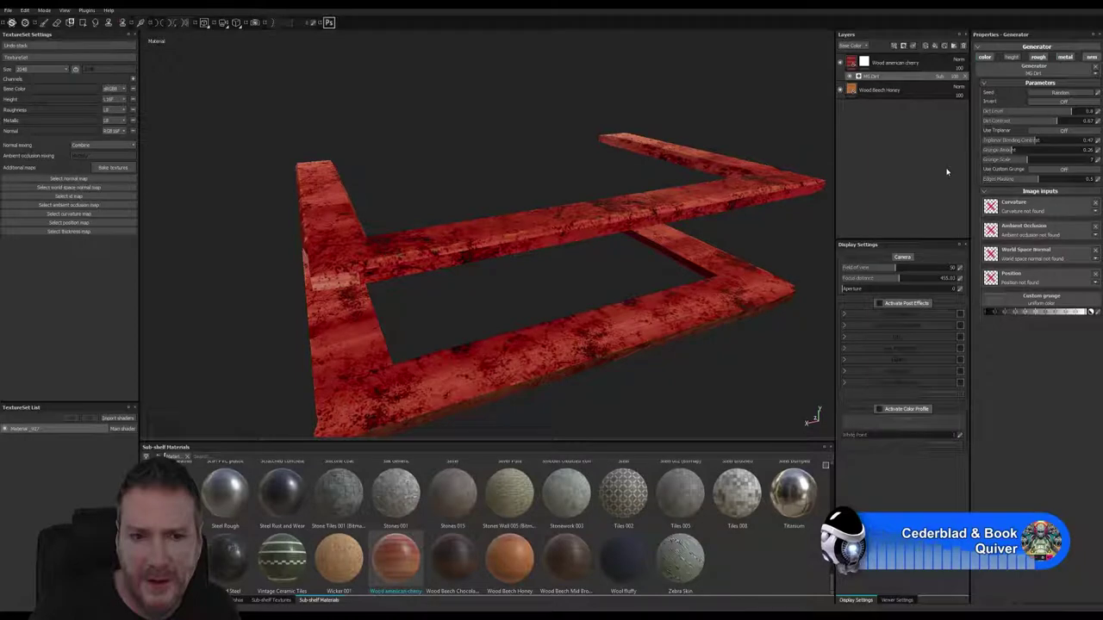
left_click(941, 78)
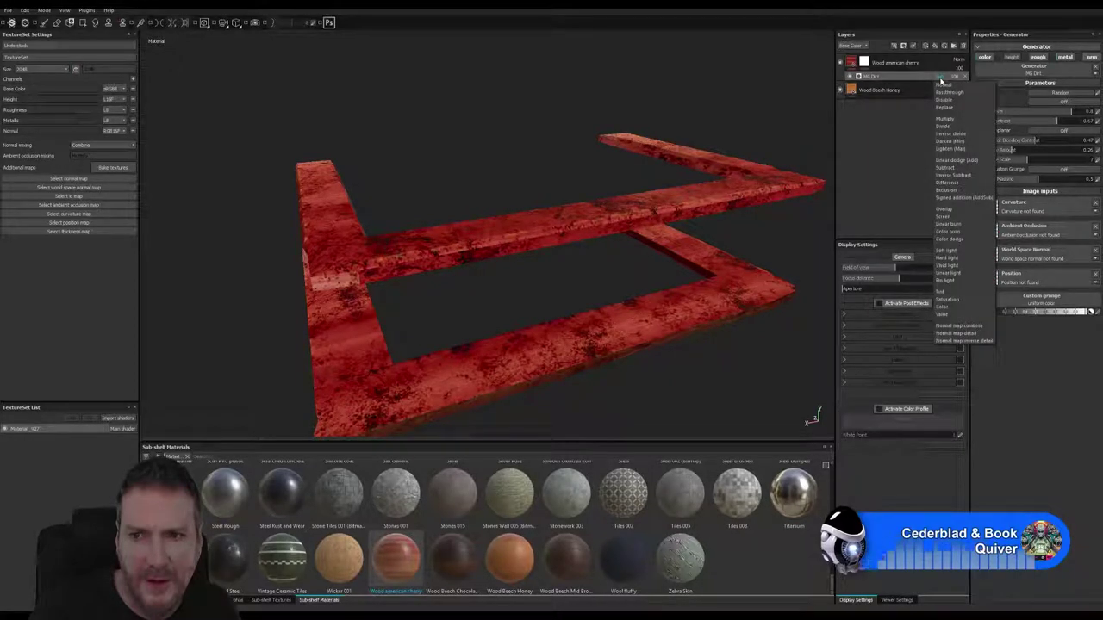
left_click(965, 150)
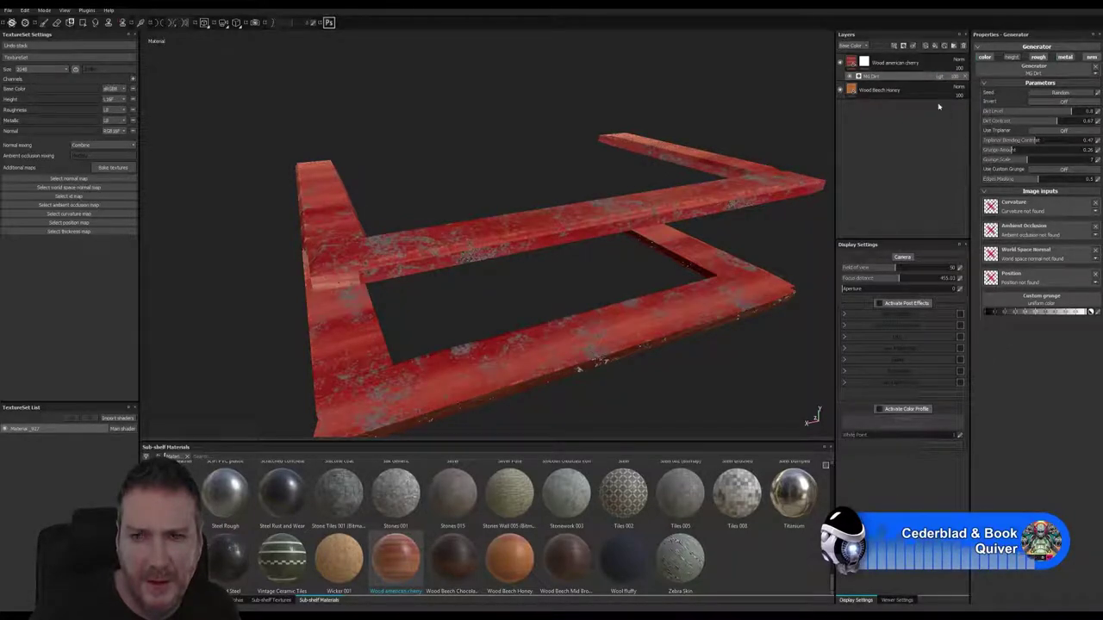
left_click(940, 76)
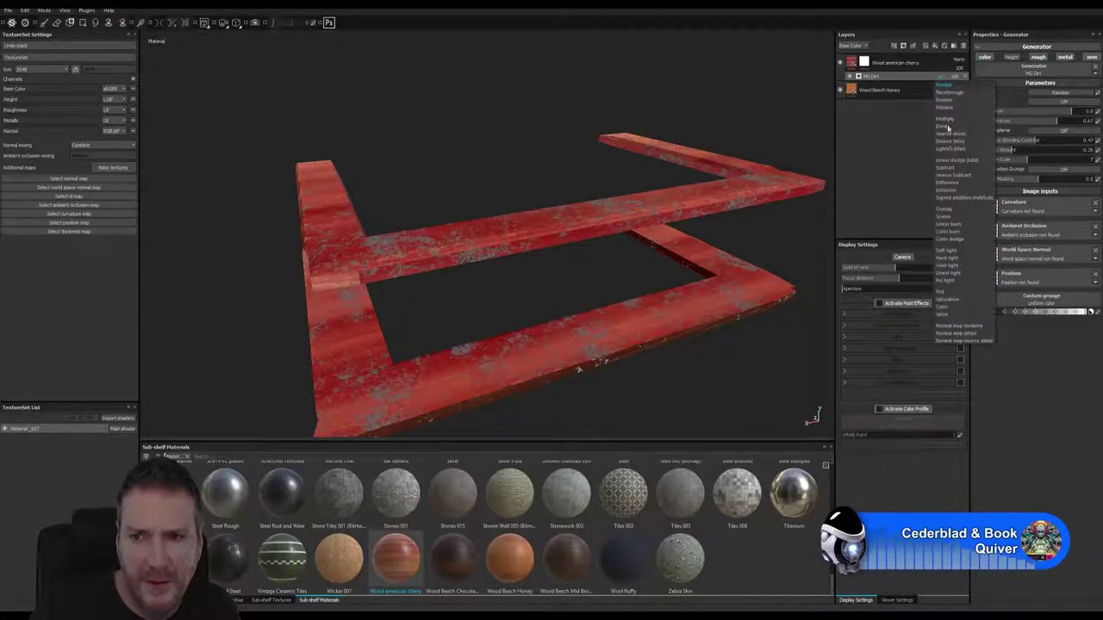
left_click(951, 175)
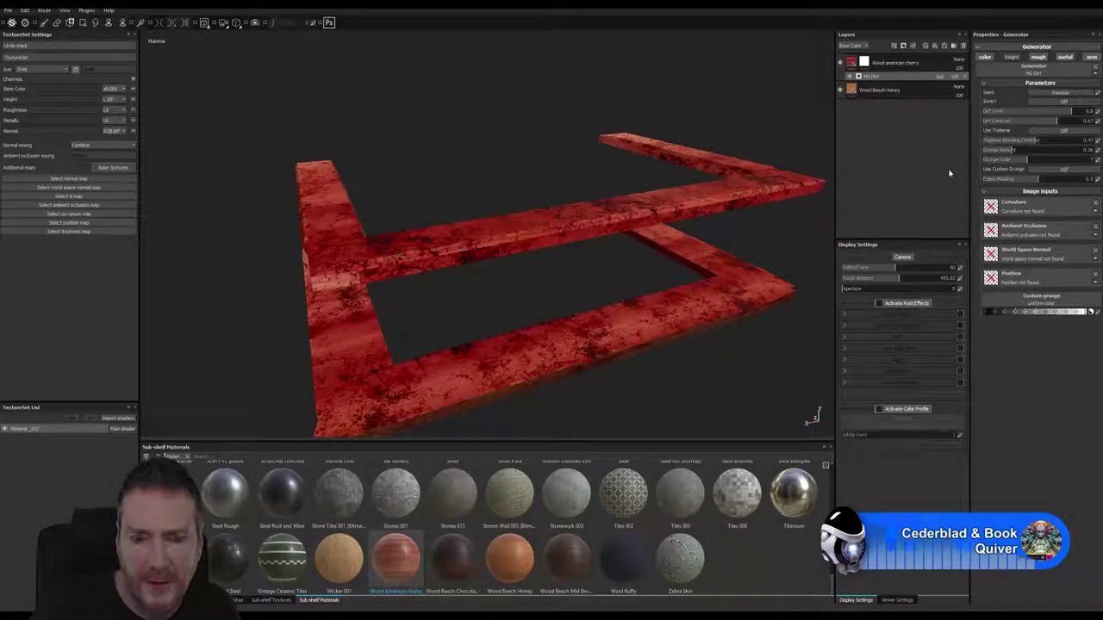
Set the MG Dirt level to about 0.67 and inspect the frame corner up close.
left_click(1056, 111)
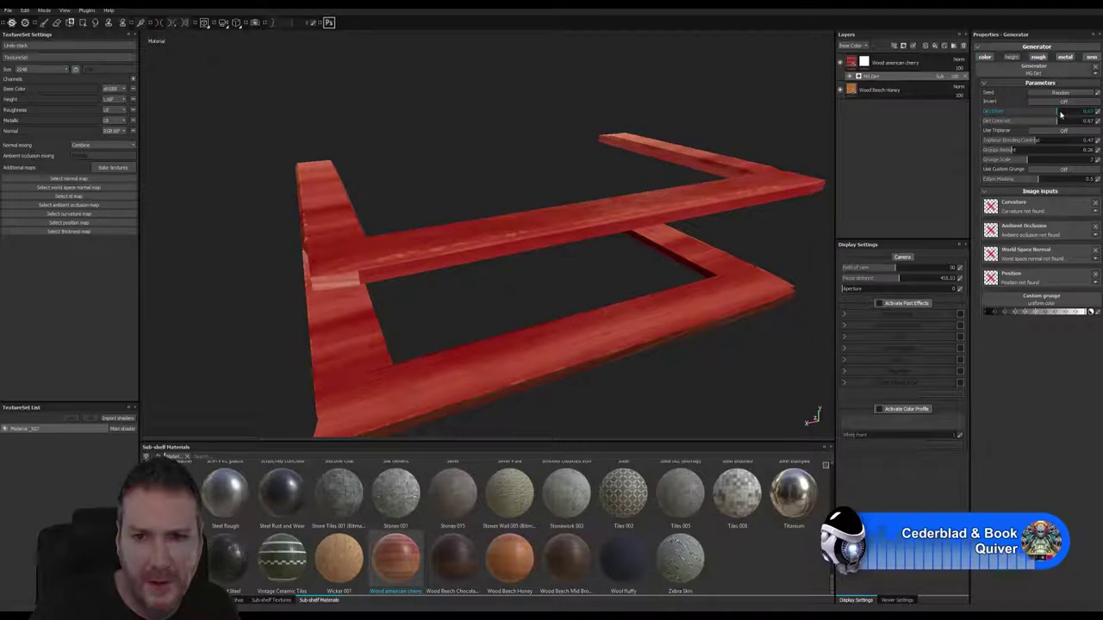
left_click_drag(583, 256, 635, 210, "alt")
scroll(646, 288, "up", 3)
scroll(646, 287, "down", 3)
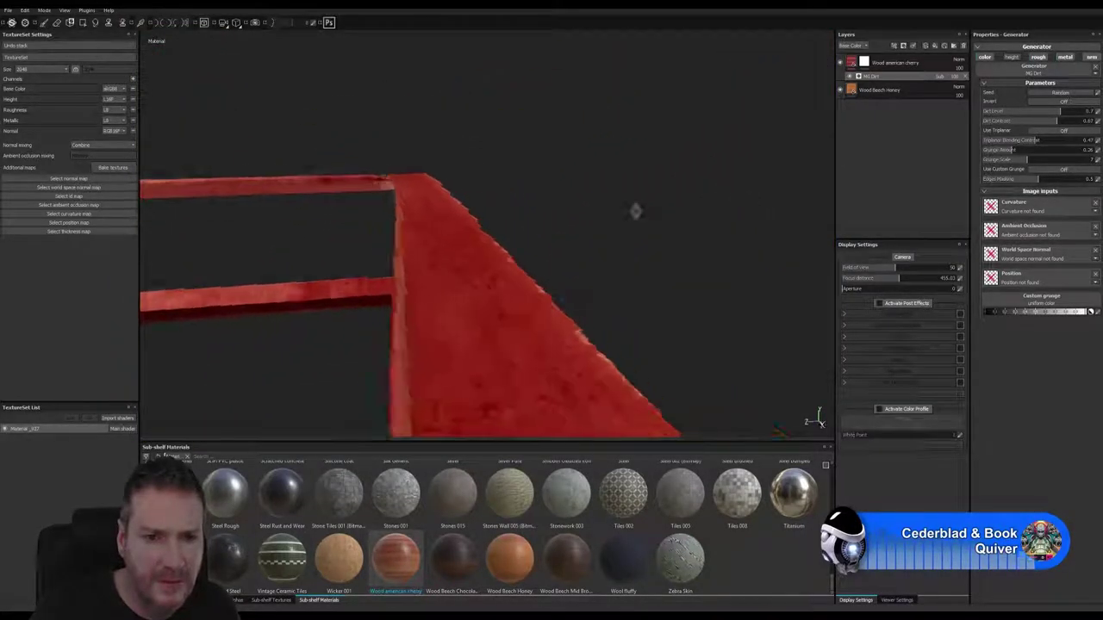
scroll(635, 209, "up", 3)
scroll(566, 301, "down", 3)
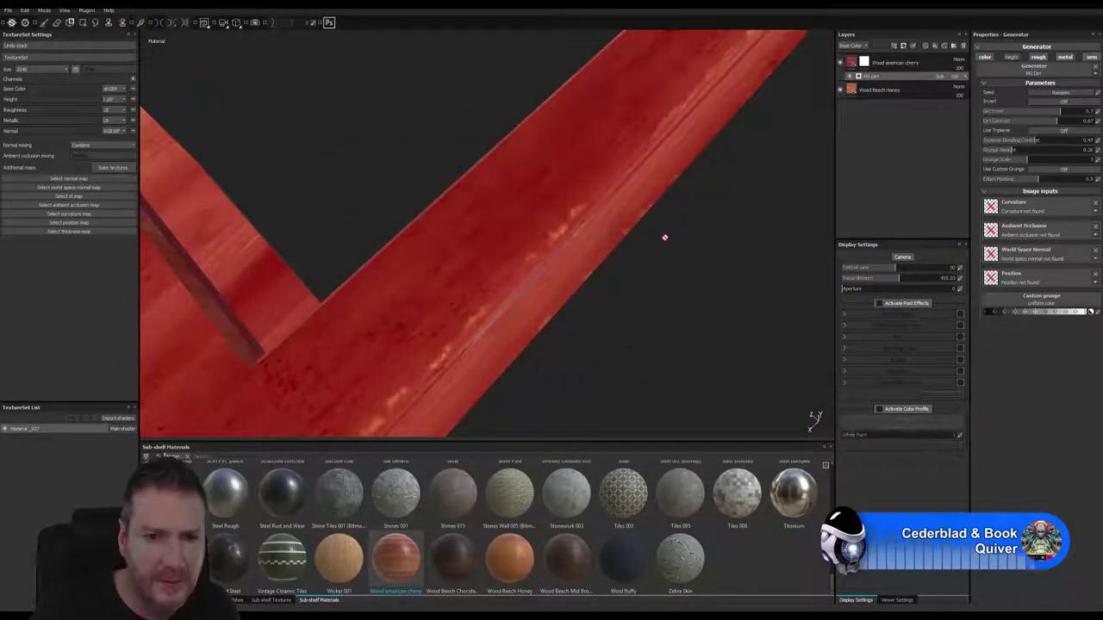
left_click_drag(620, 248, 441, 275, "alt")
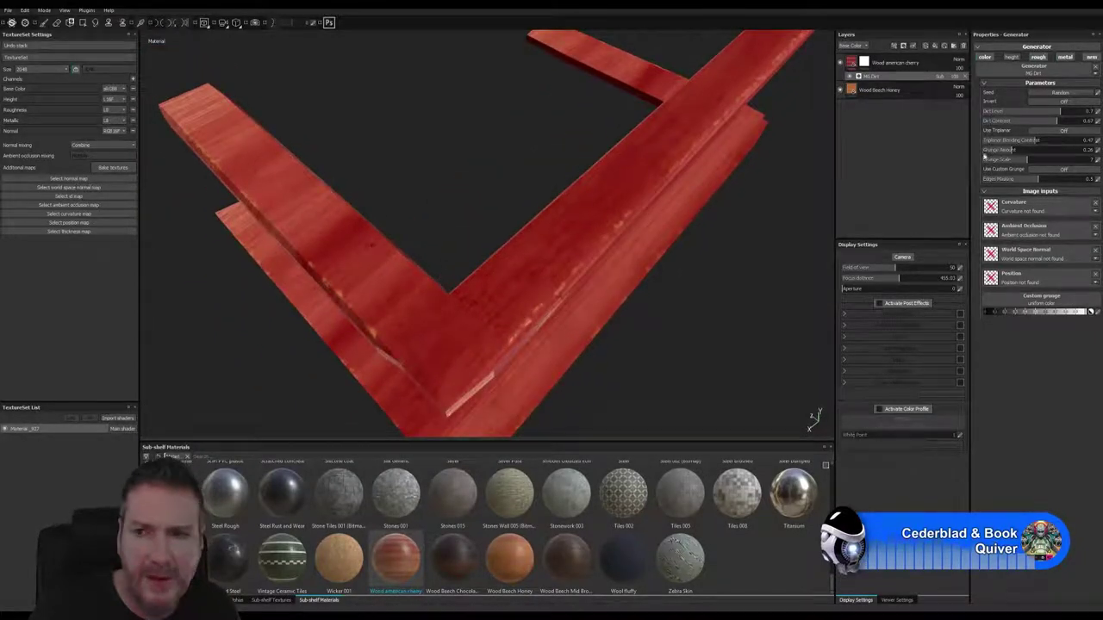
Switch MG Dirt to a darker blend mode, then to one keeping the wood red.
left_click(952, 78)
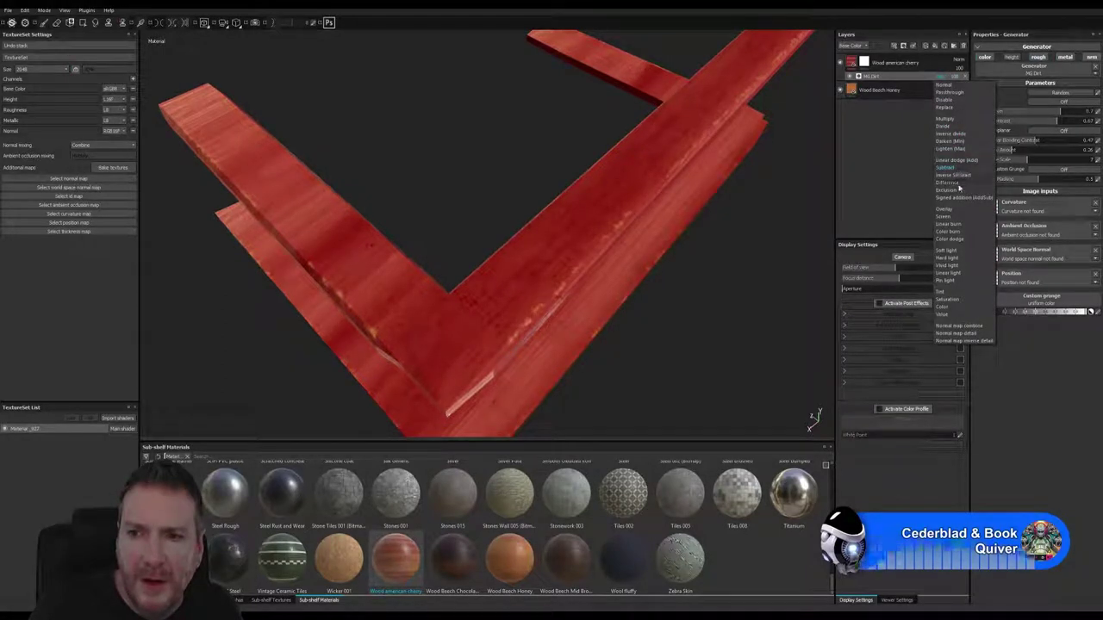
left_click(954, 212)
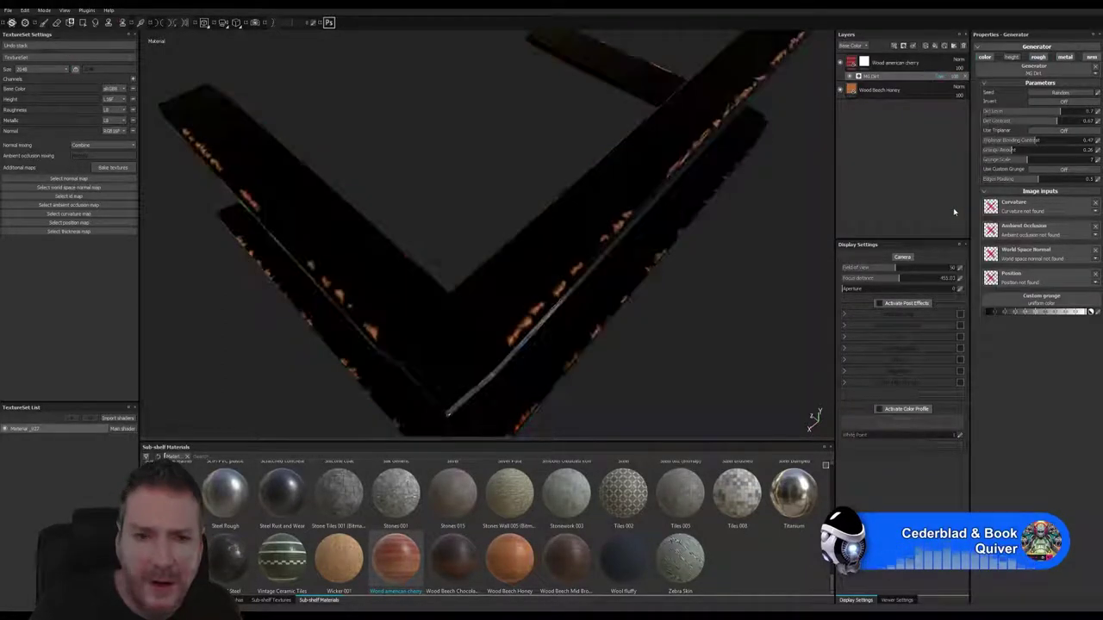
left_click(942, 77)
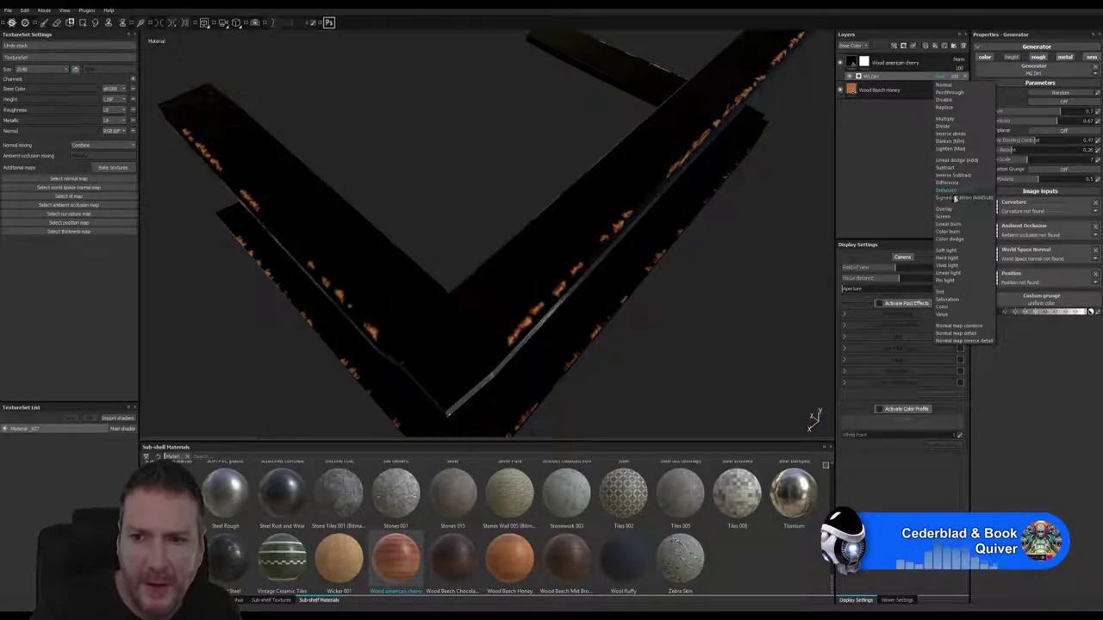
left_click(951, 217)
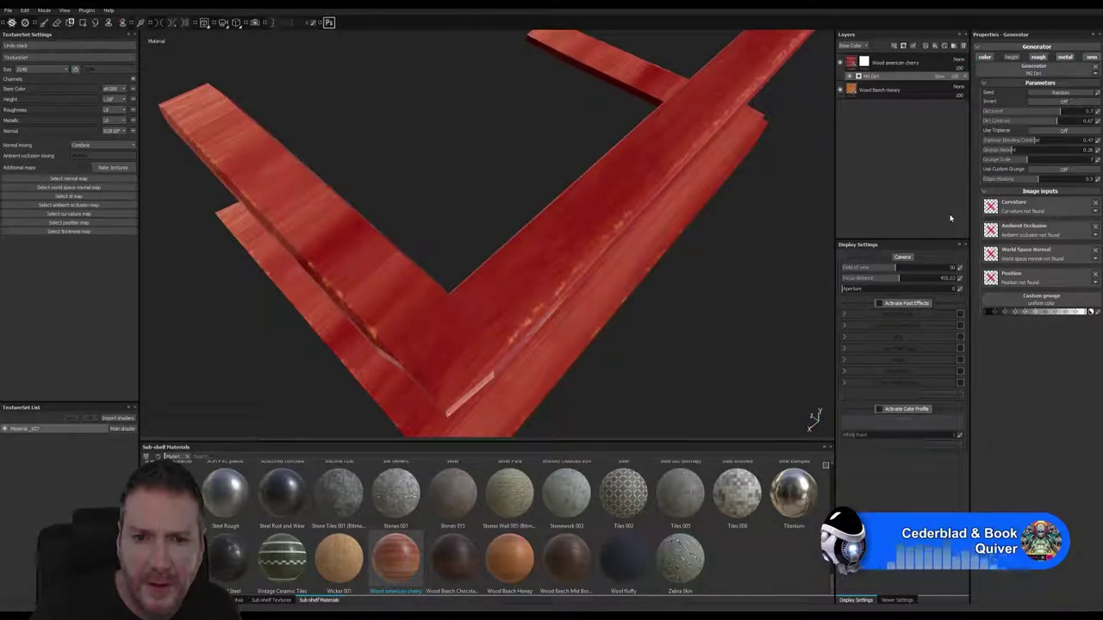
key("alt")
left_click_drag(504, 279, 738, 289, "alt")
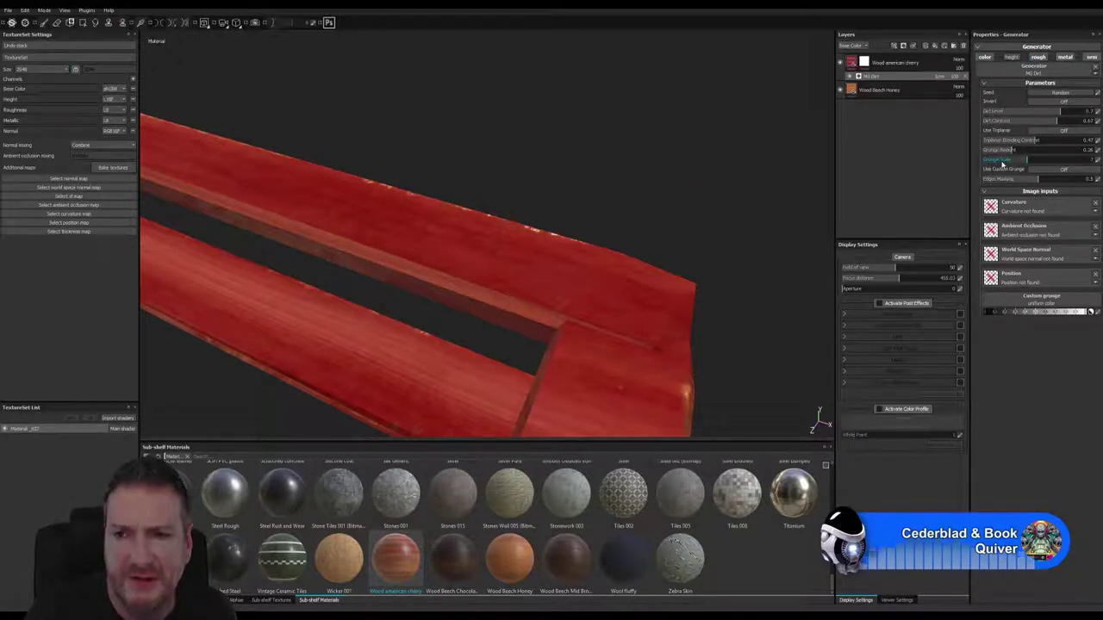
Set the MG Dirt grunge scale to 10 and view the frame from another angle.
left_click(1049, 158)
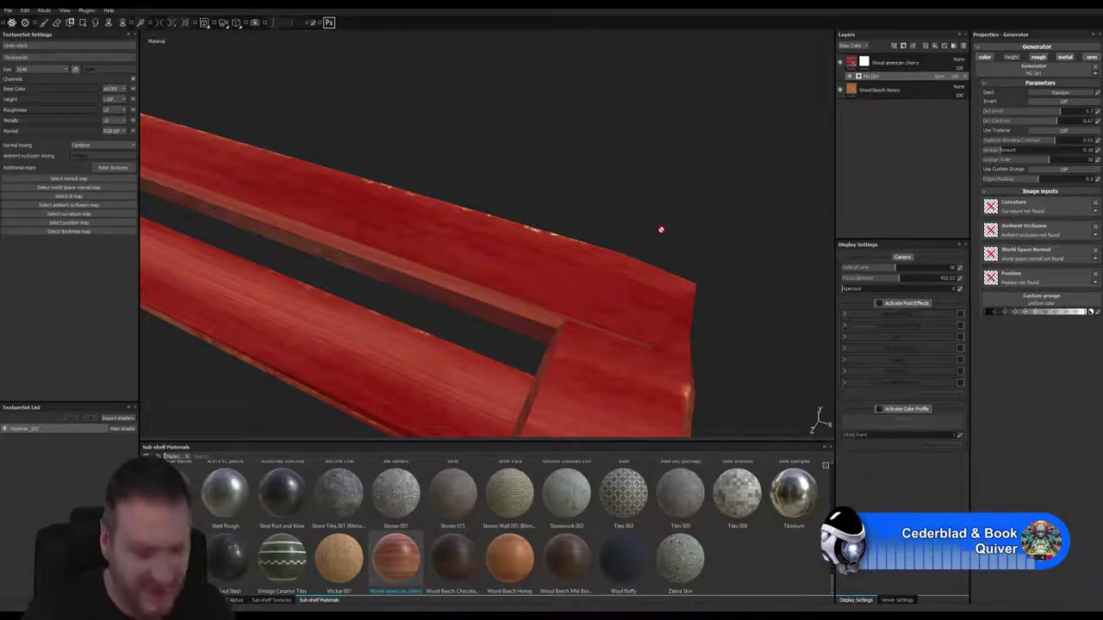
left_click_drag(645, 223, 569, 209, "alt")
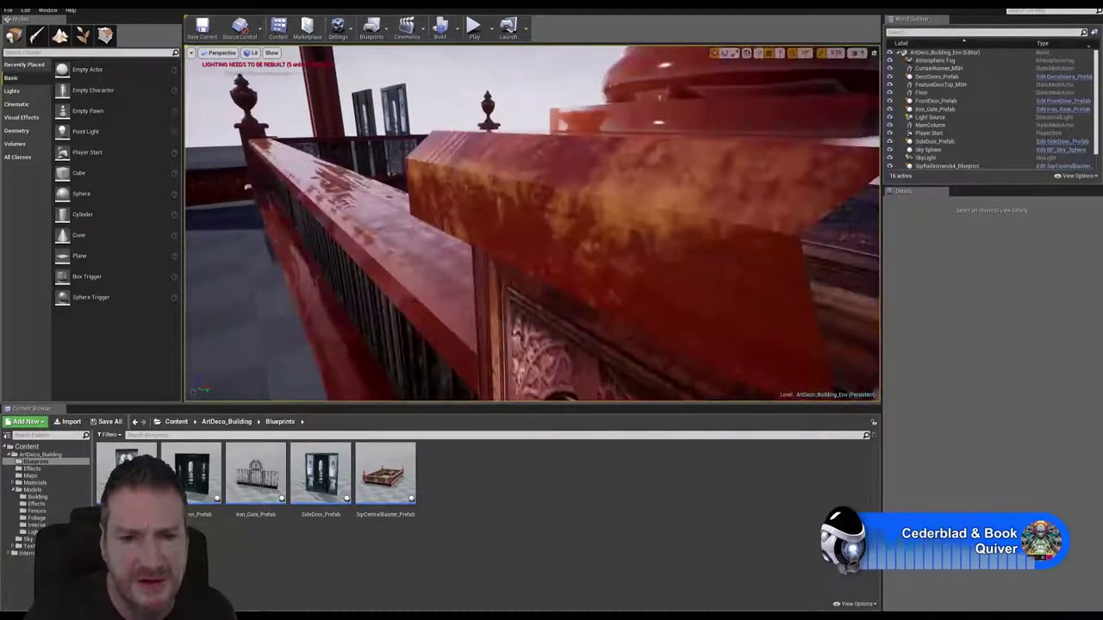
right_click_drag(504, 238, 504, 239)
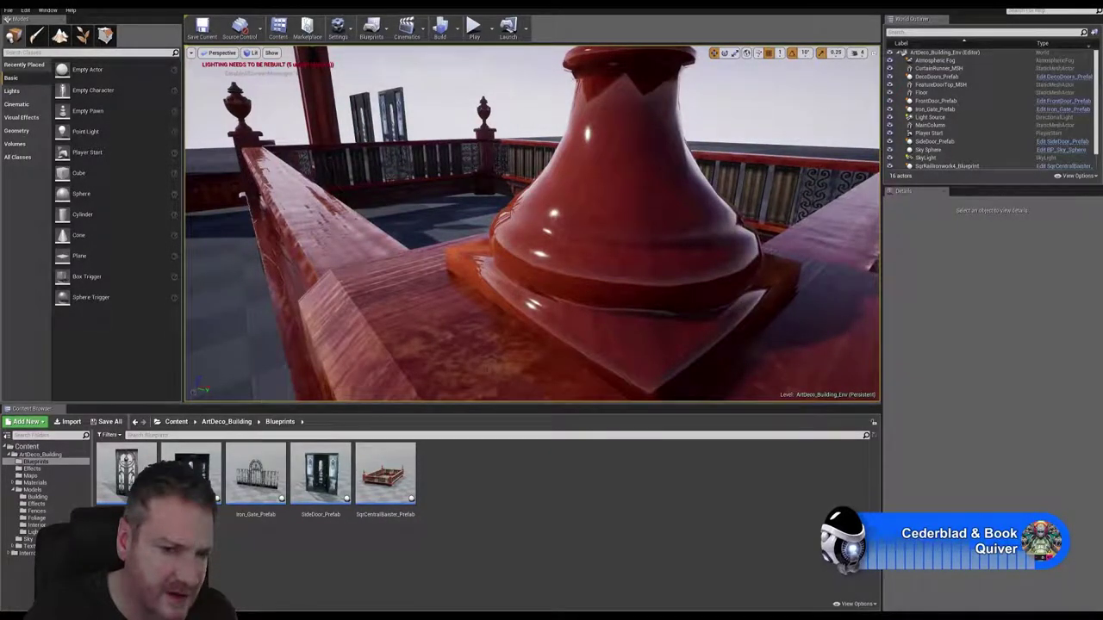
right_click_drag(421, 292, 420, 292)
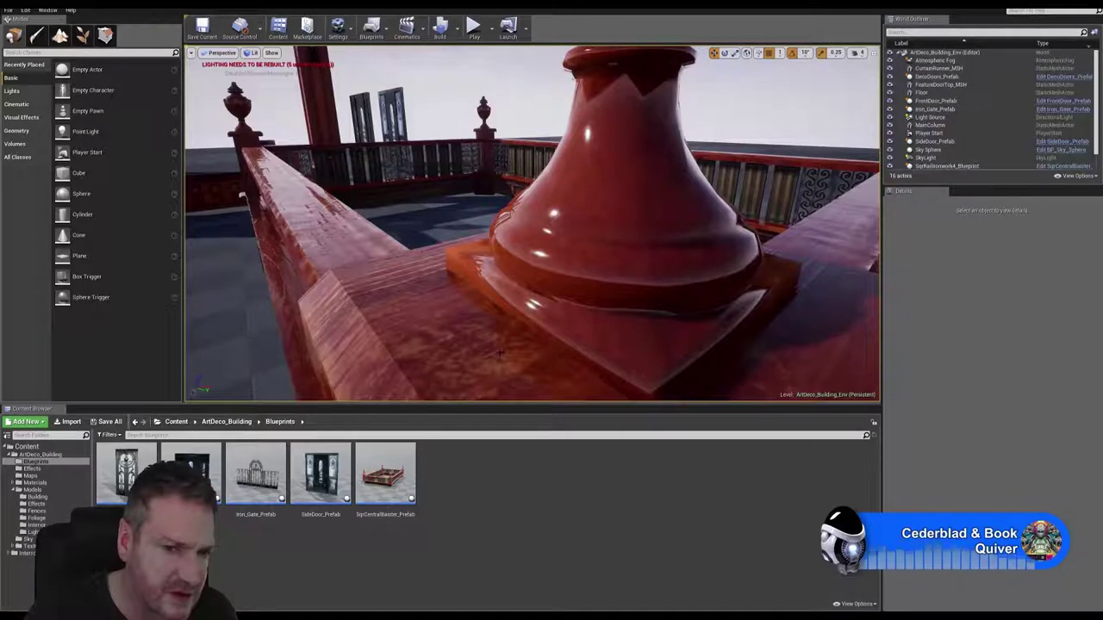
right_click_drag(499, 351, 500, 352)
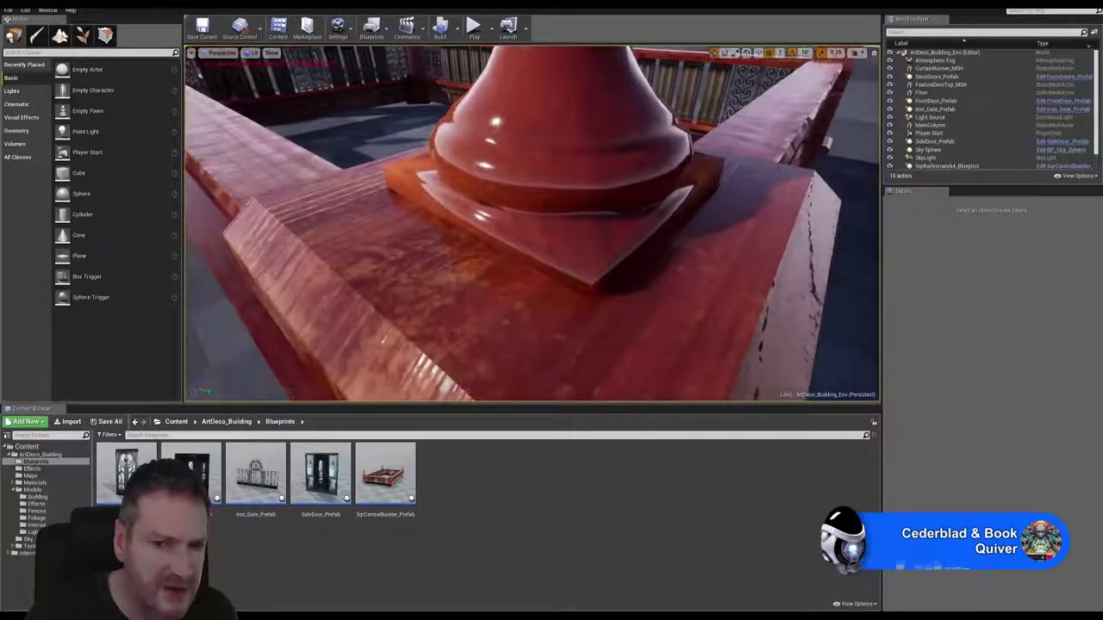
right_click_drag(449, 259, 449, 259)
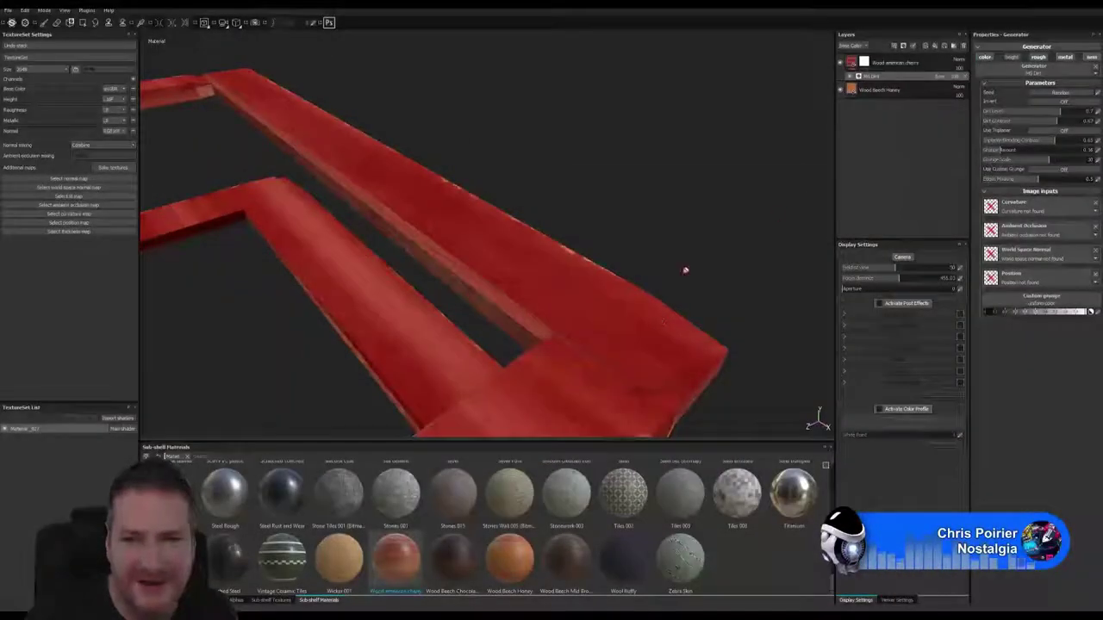
Cycle through MG Dirt blend modes, landing on Divide.
left_click(940, 76)
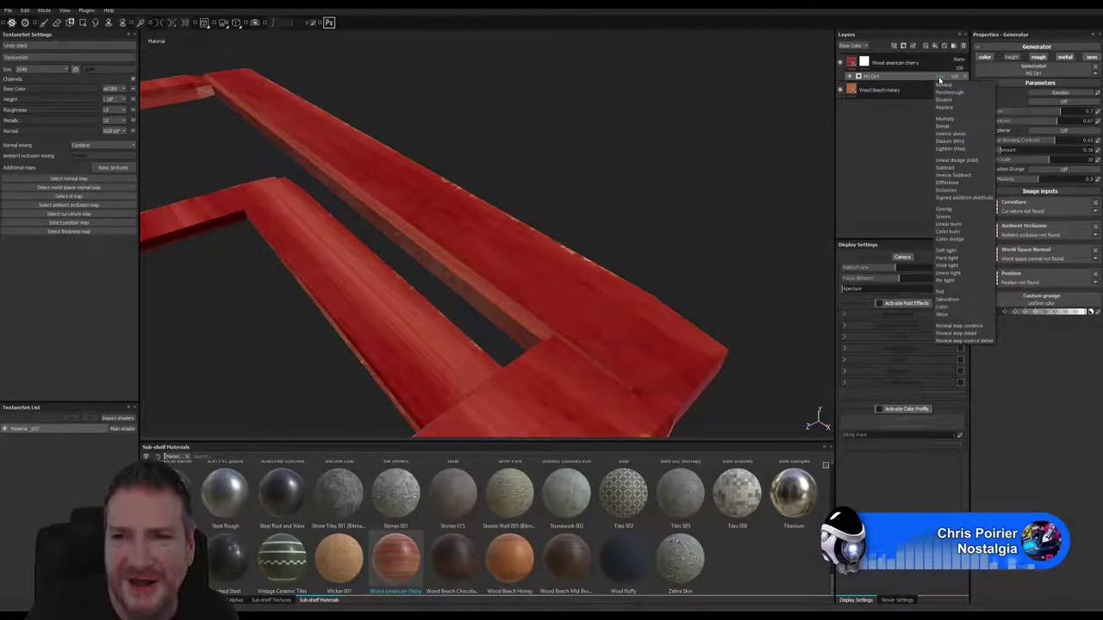
left_click(939, 76)
left_click(938, 76)
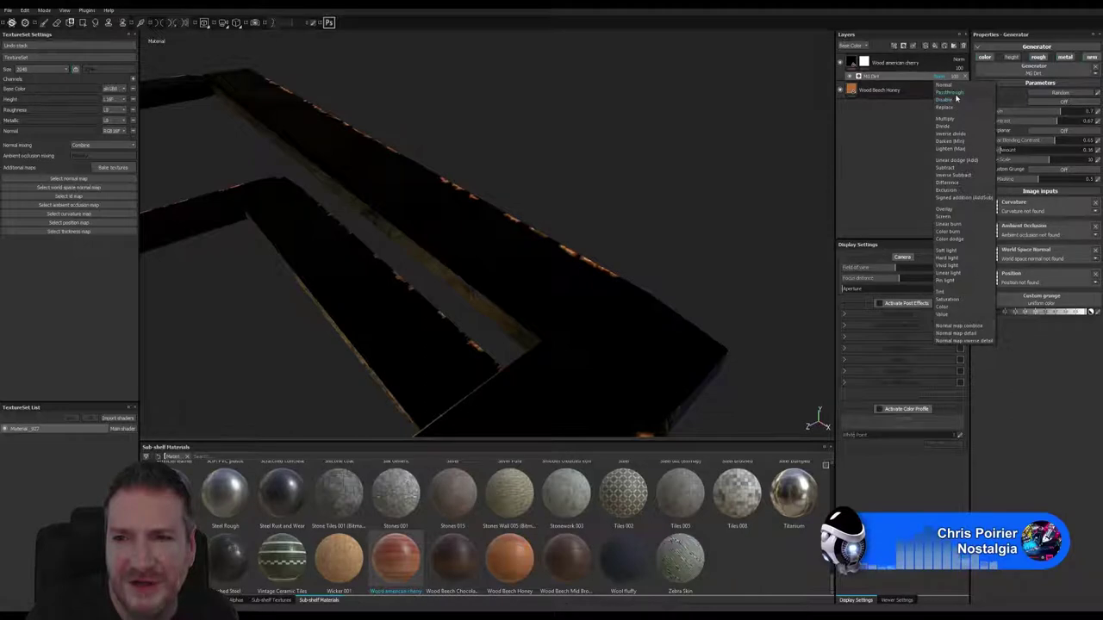
left_click(955, 98)
left_click(939, 77)
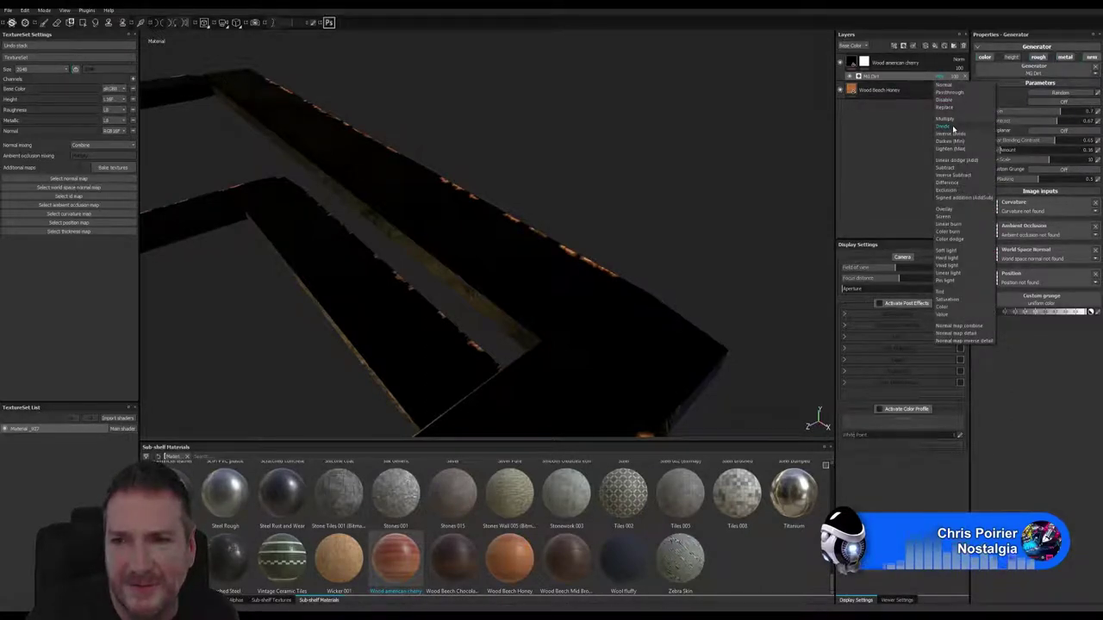
left_click(952, 127)
Test Multiply, Inverse divide and Darken (Min), then pick a lightening mode restoring the red wood.
left_click(940, 77)
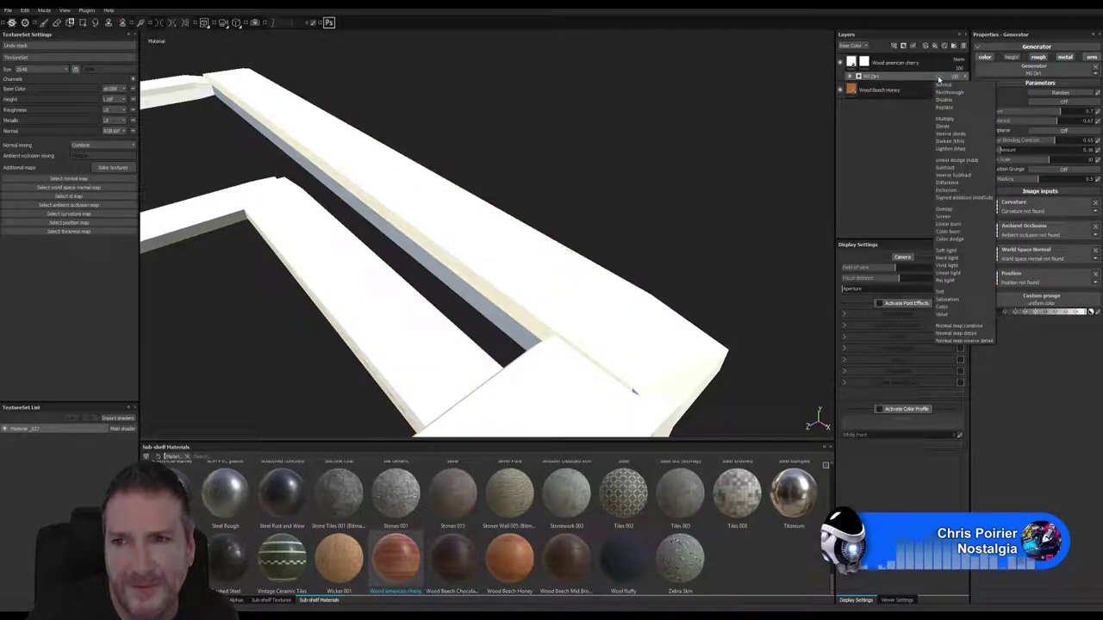
left_click(947, 119)
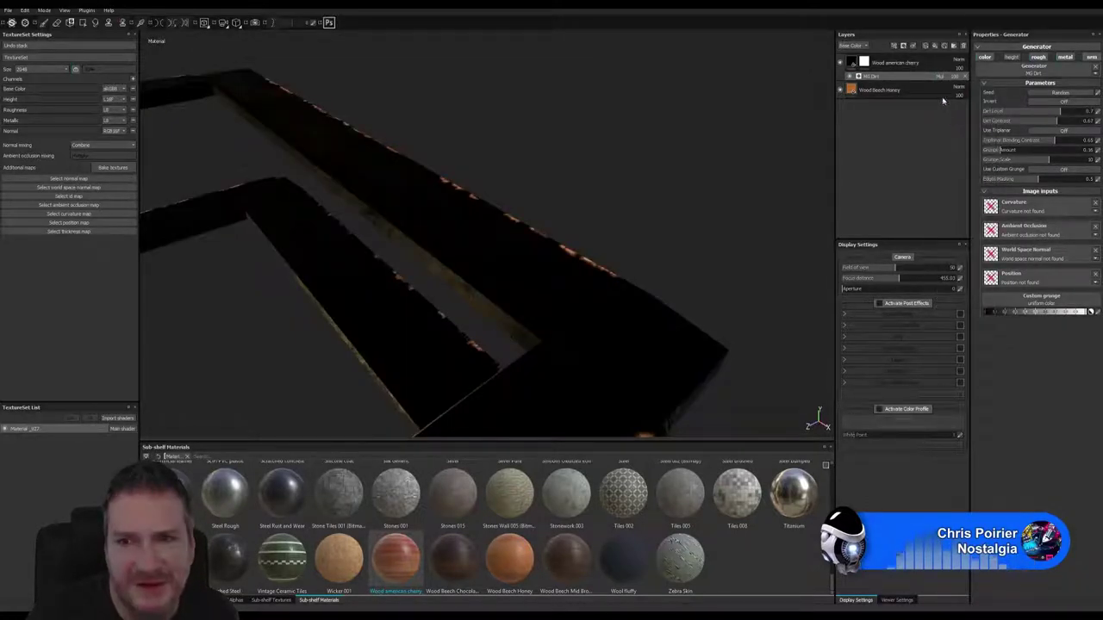
left_click(944, 77)
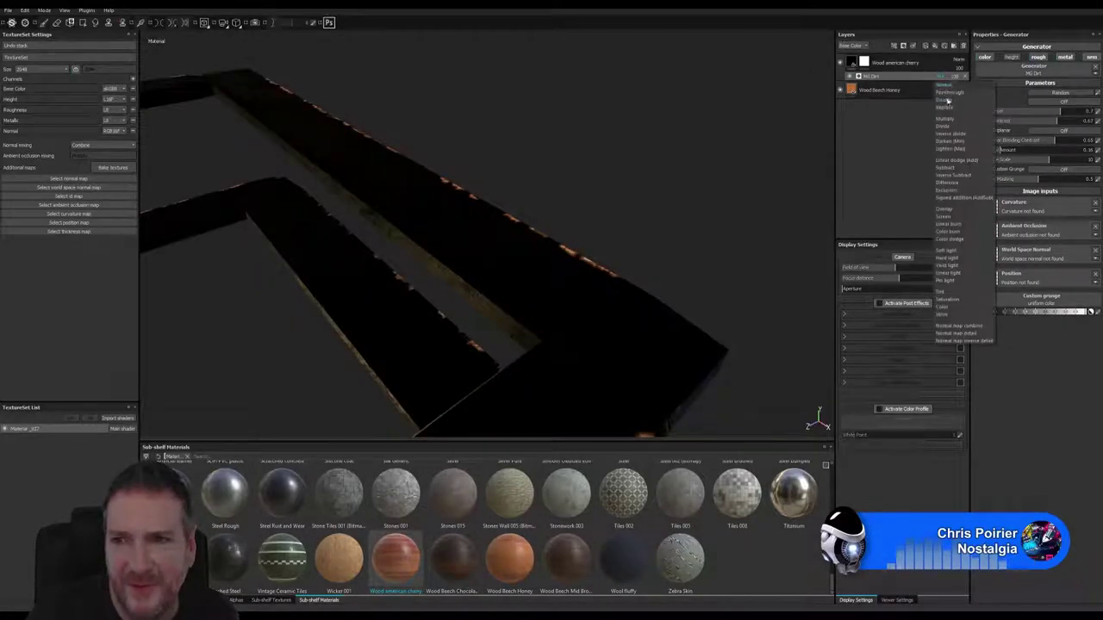
left_click(954, 134)
left_click(939, 77)
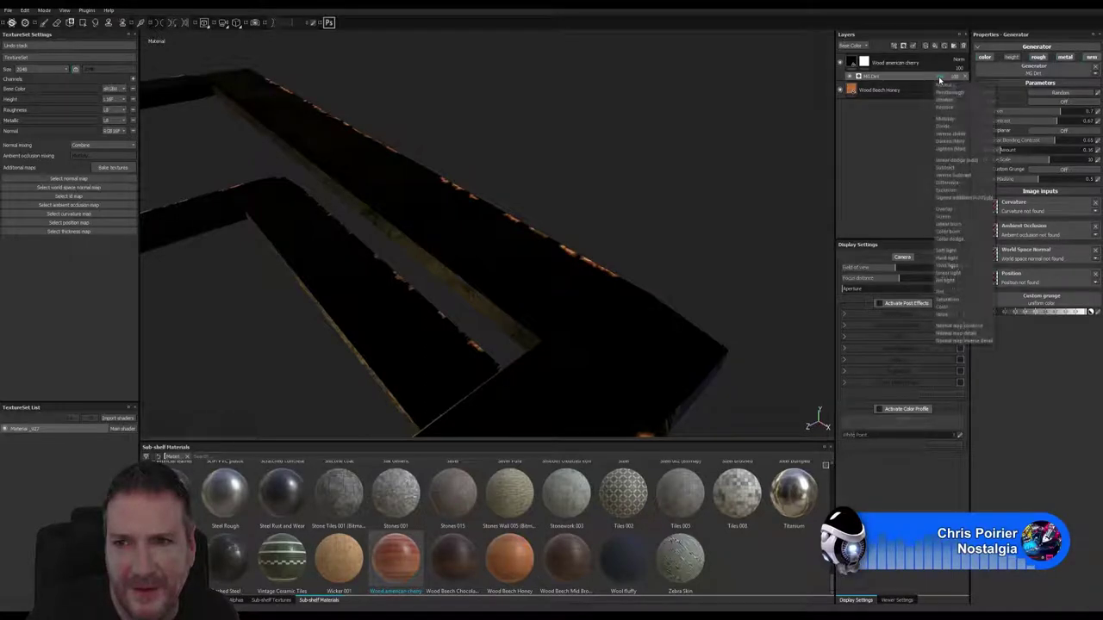
left_click(959, 142)
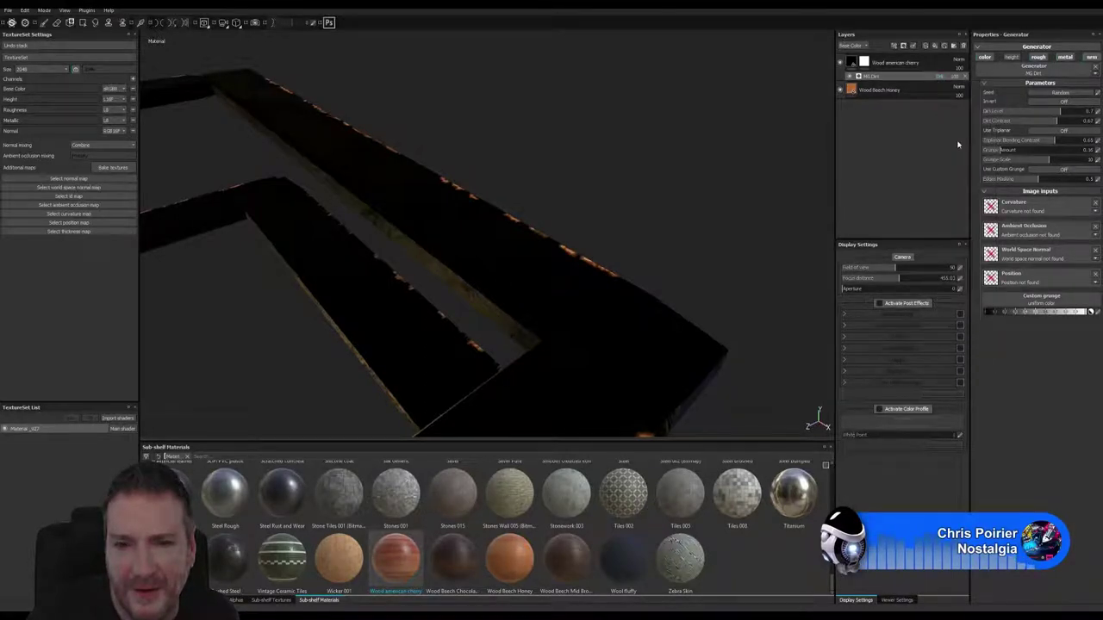
left_click(941, 79)
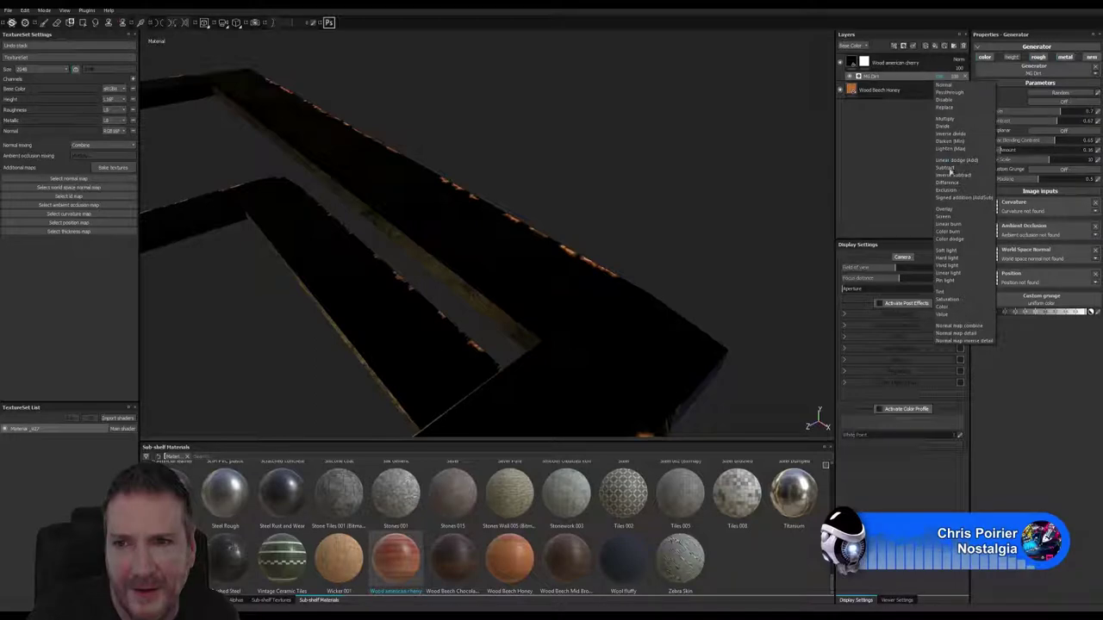
left_click(951, 156)
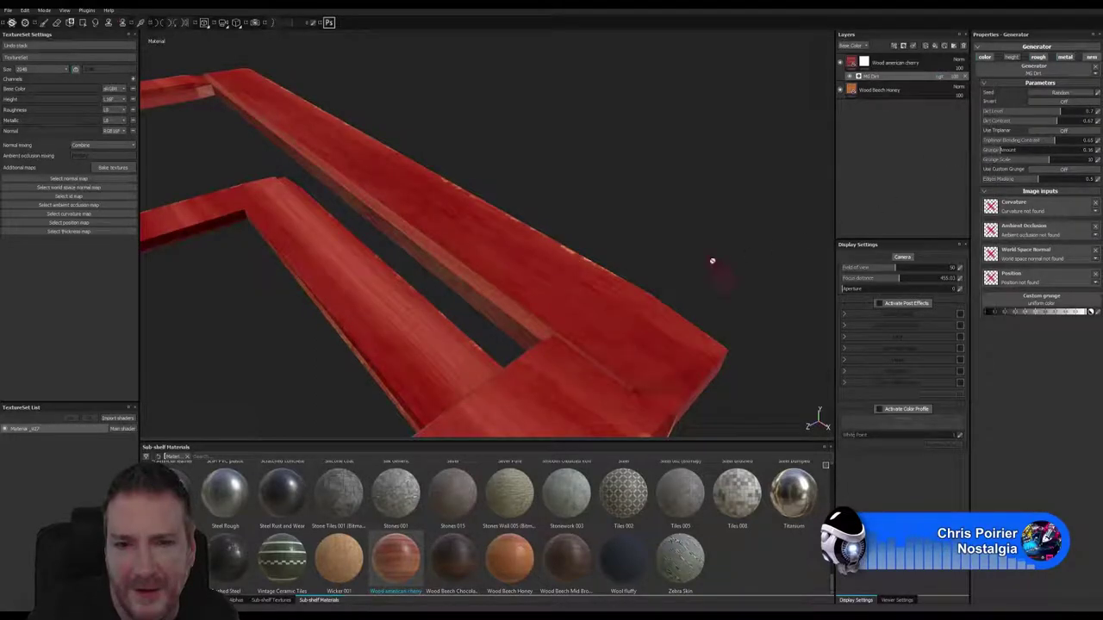
Lower the MG Dirt contrast to about 0.48 and switch MG Dirt to another blend mode.
left_click(1037, 120)
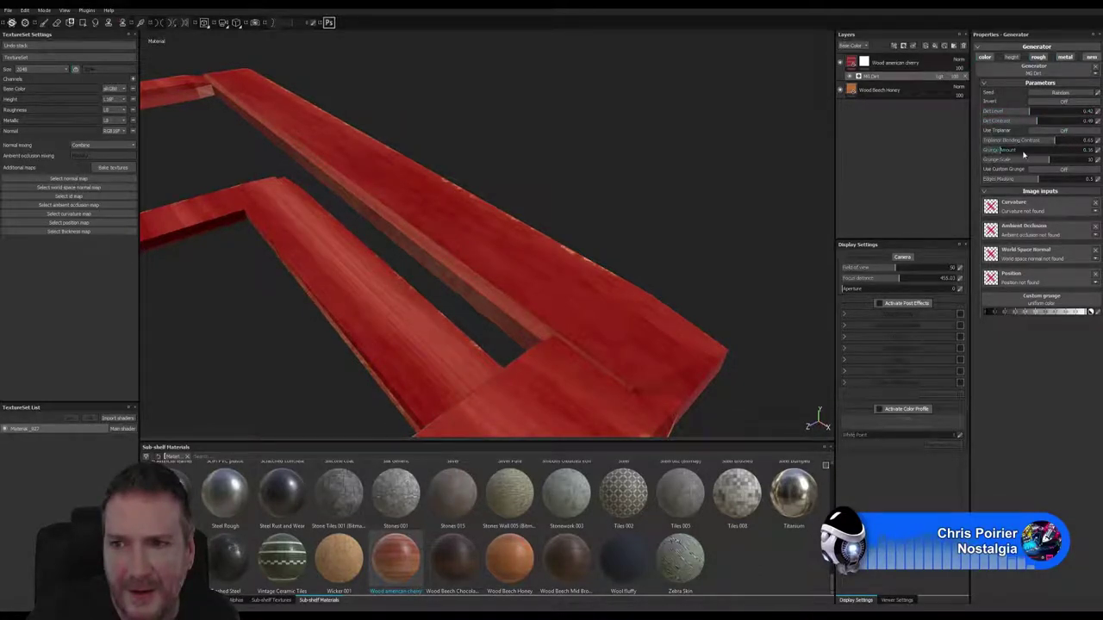
left_click(941, 76)
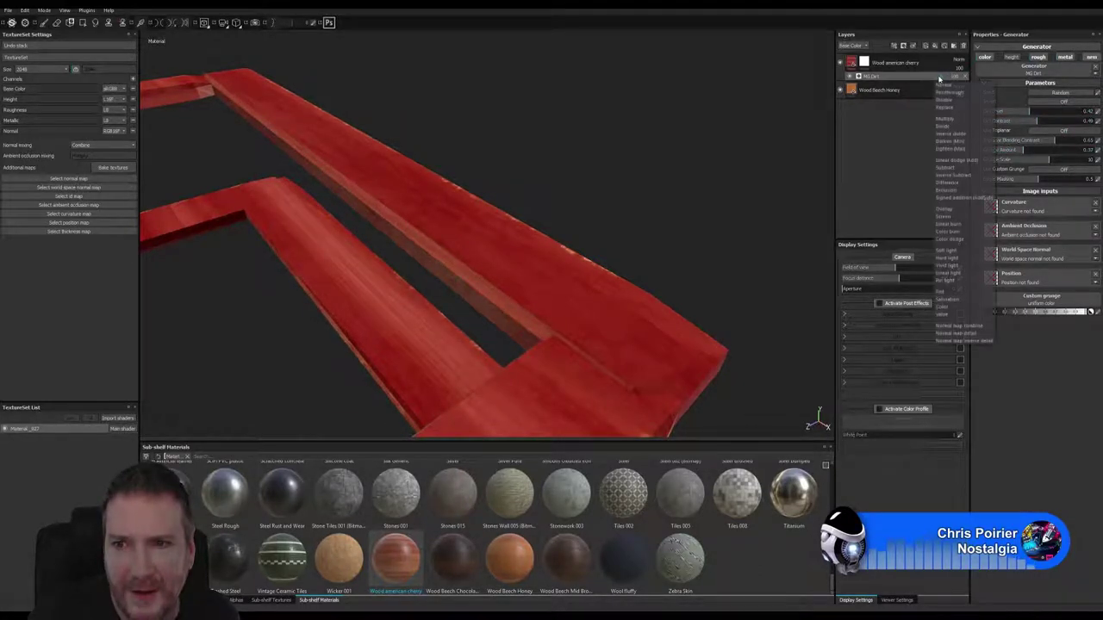
left_click(953, 83)
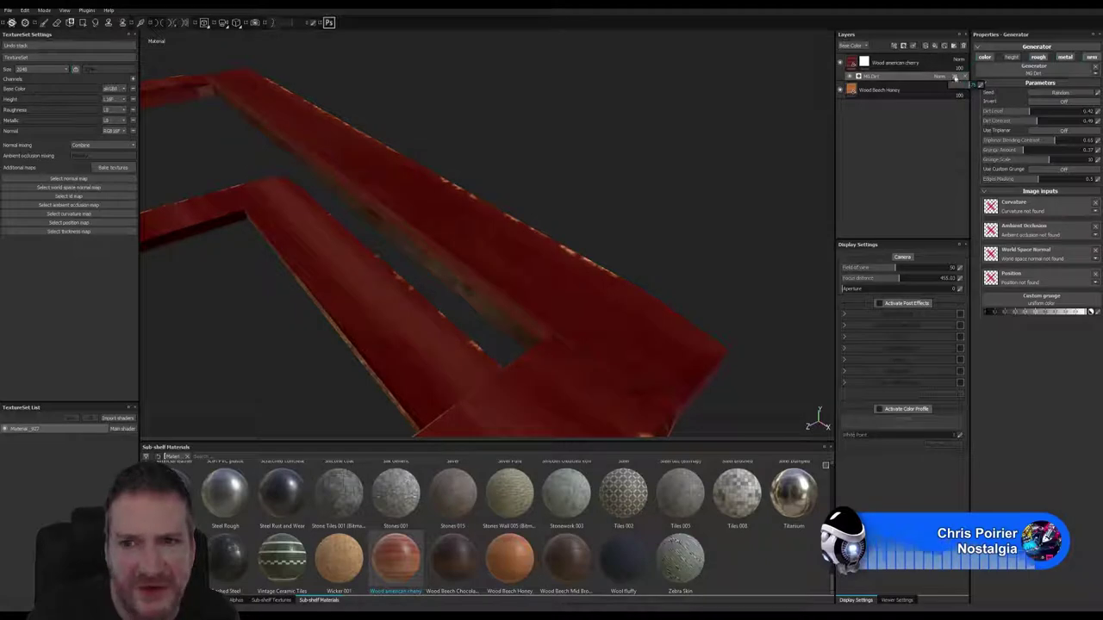
Try Multiply and Overlay on MG Dirt, settle on Screen, and raise Dirt Level to about 0.81.
left_click(946, 77)
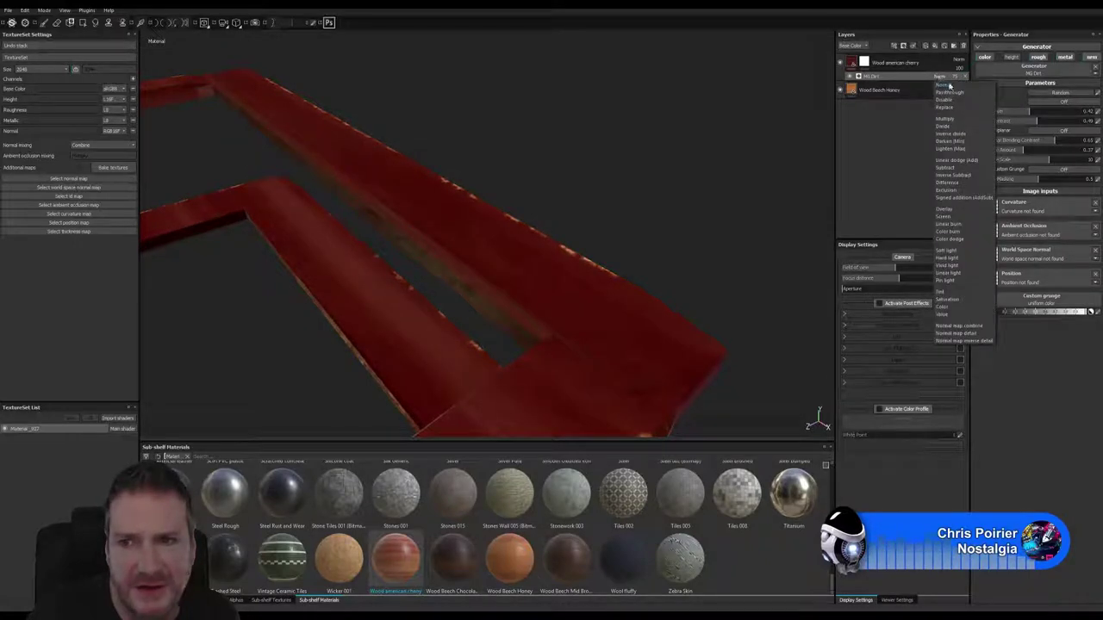
left_click(948, 118)
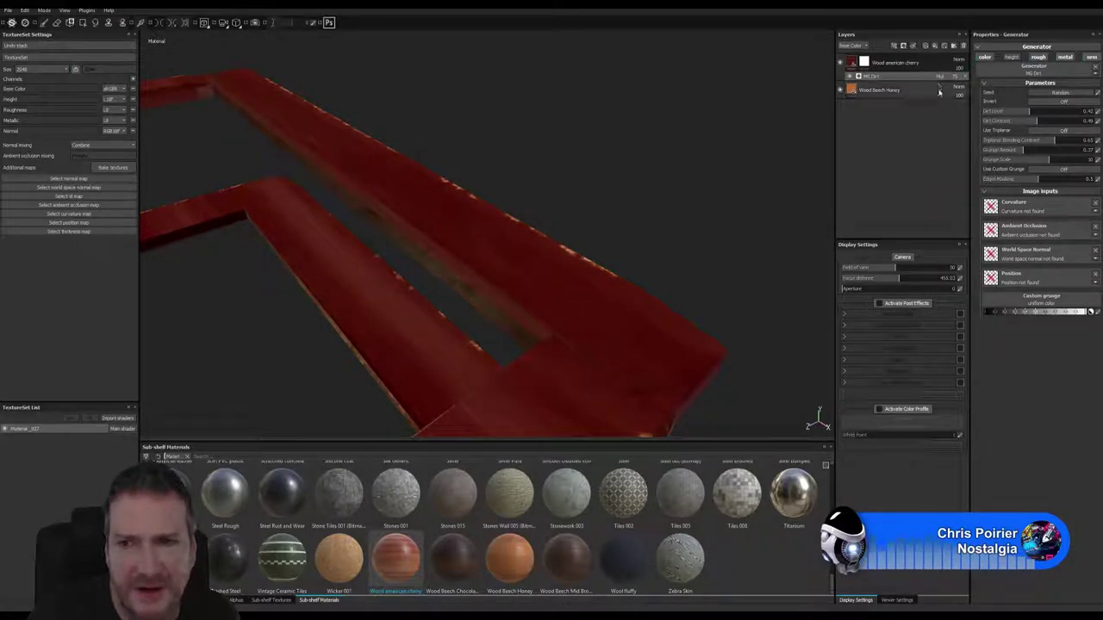
left_click(942, 76)
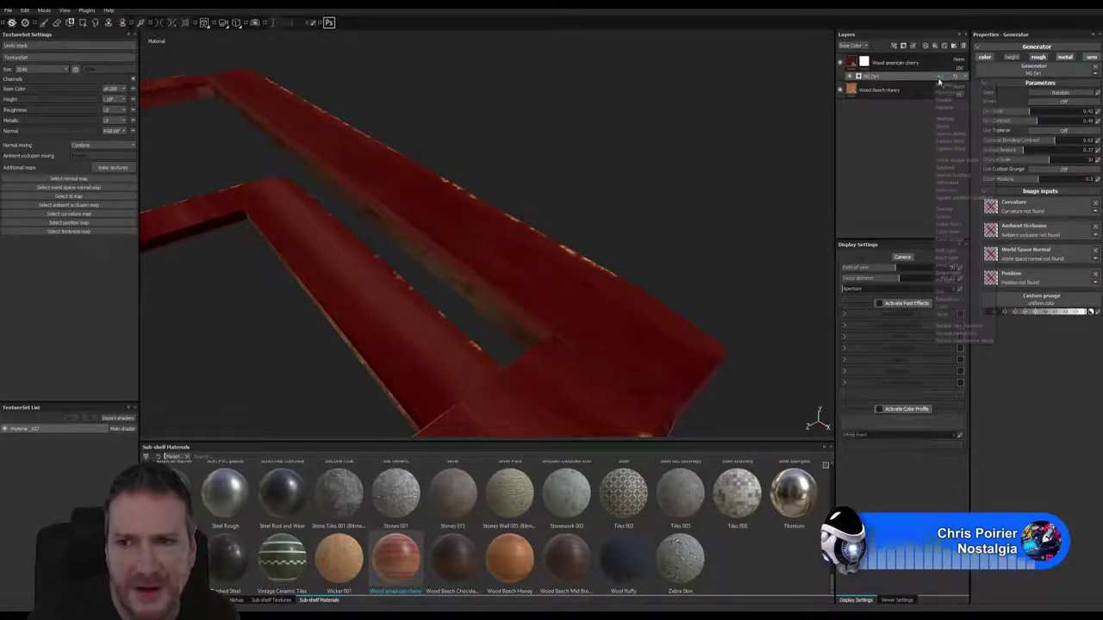
left_click(948, 210)
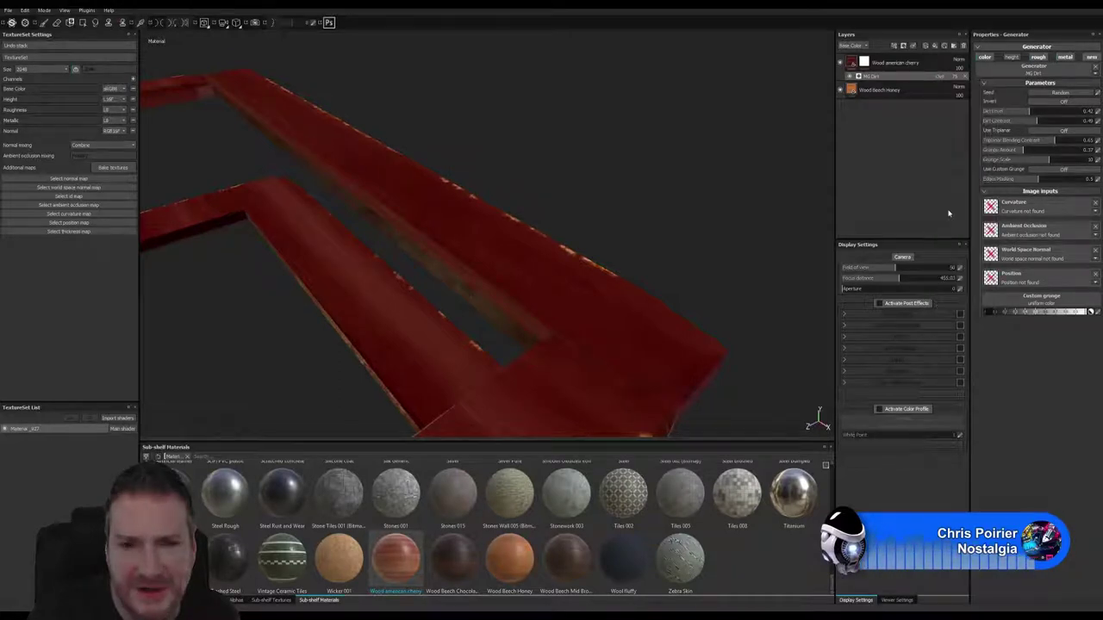
left_click(941, 76)
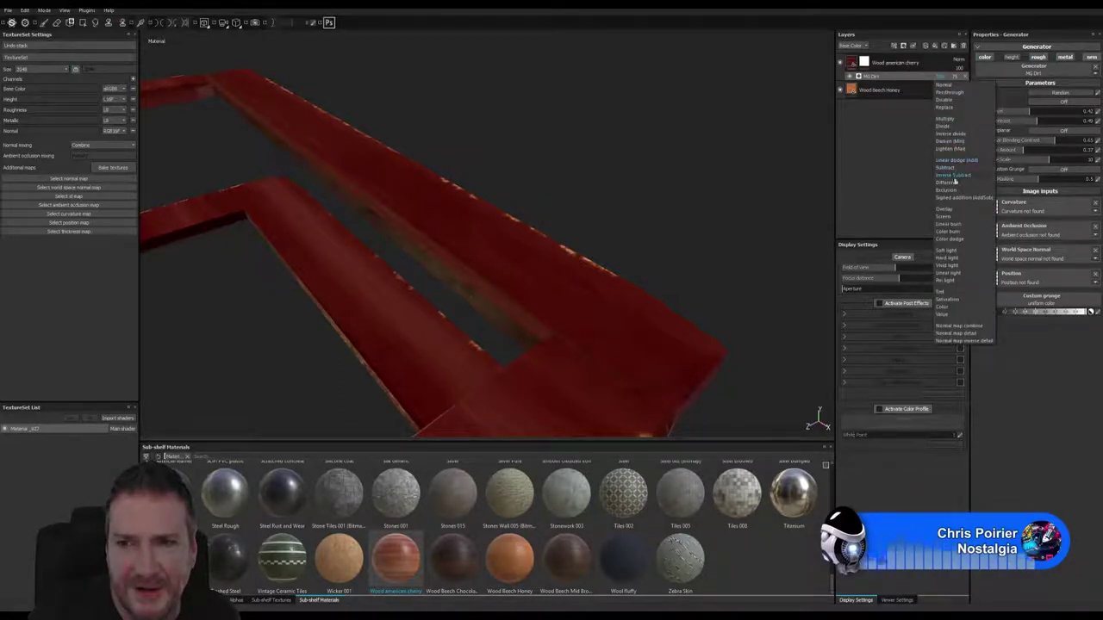
left_click(948, 220)
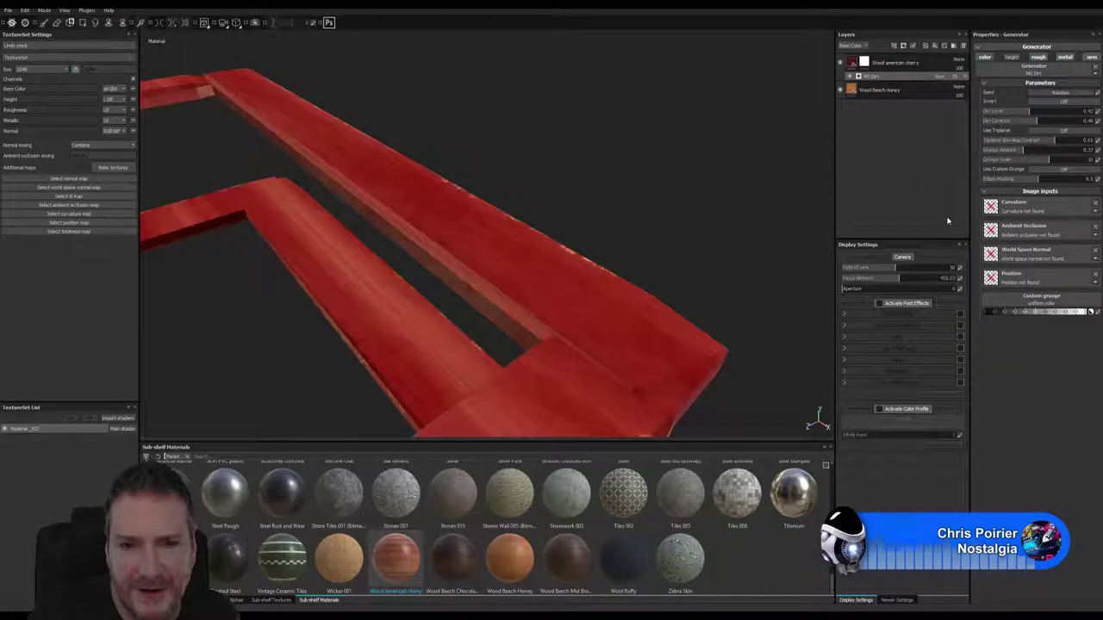
left_click(1050, 114)
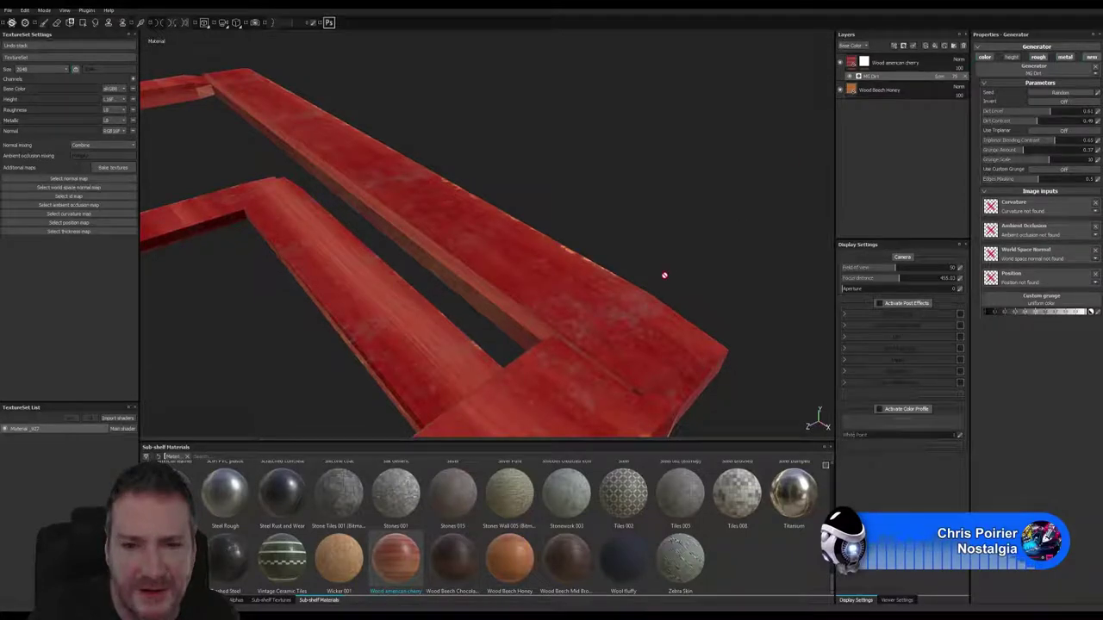
Lower the MG Dirt generator's Dirt Level slightly to refine the grey grunge specks on the frame.
left_click_drag(664, 283, 532, 244, "alt")
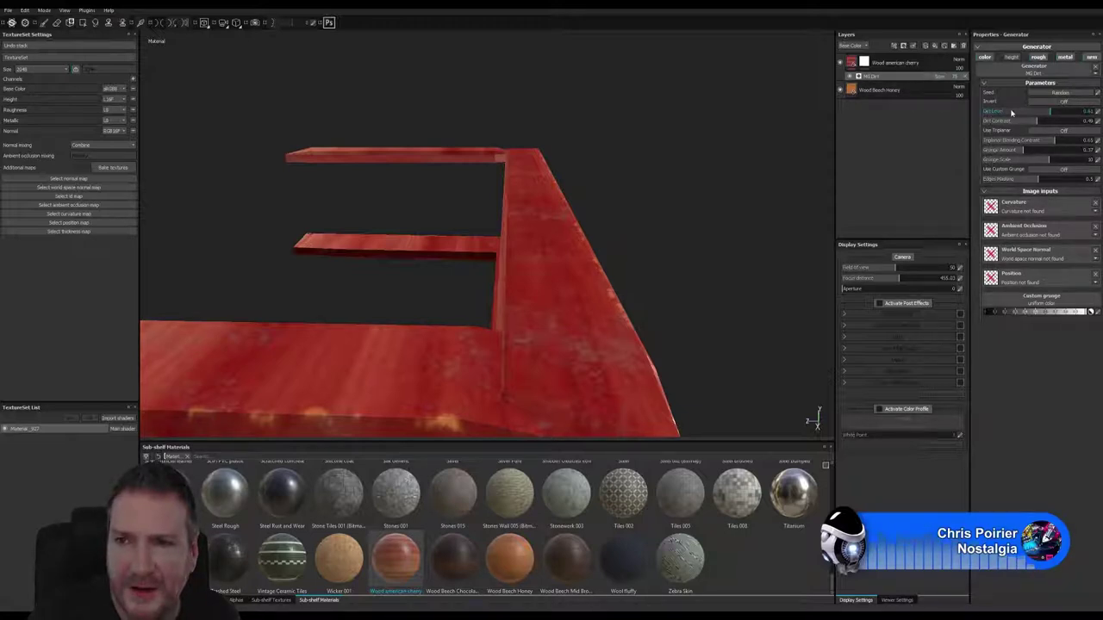
left_click(1063, 110)
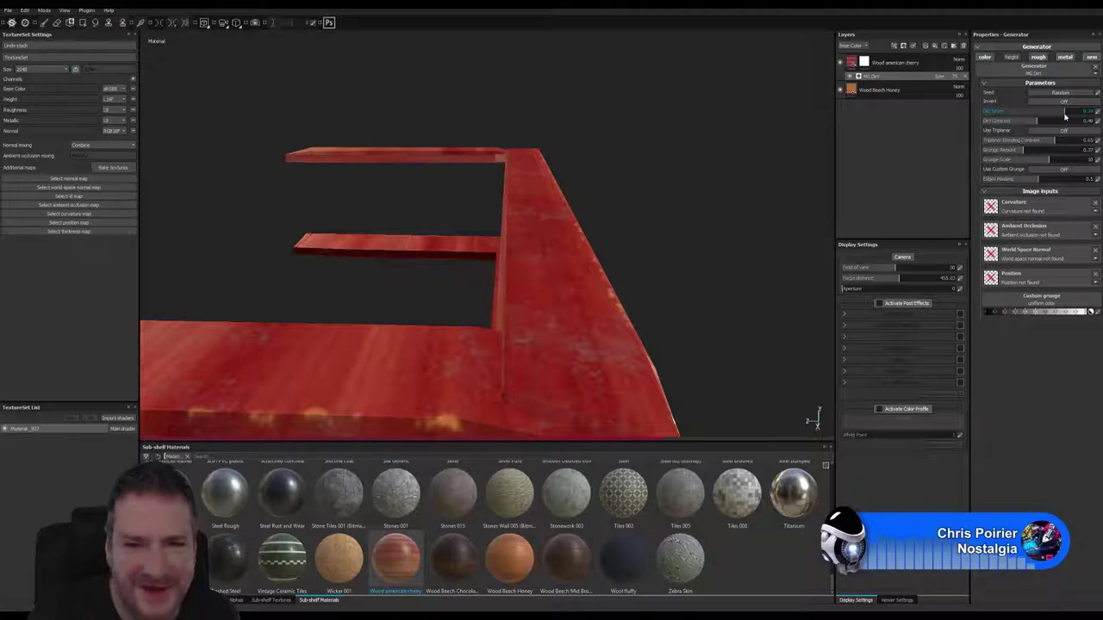
left_click_drag(1064, 112, 1044, 112)
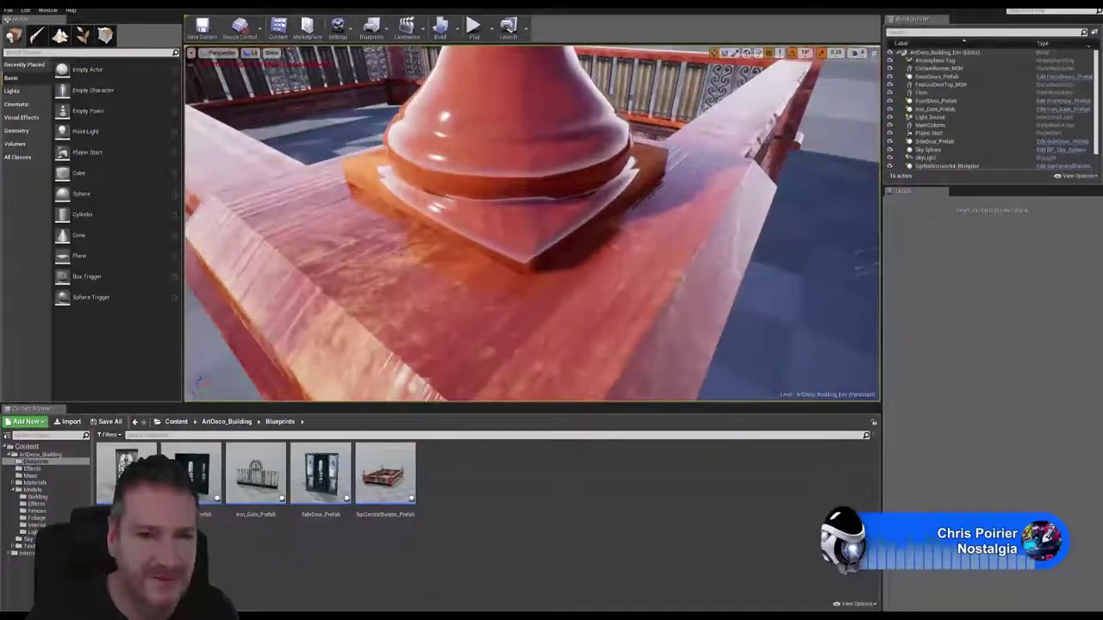
right_click_drag(532, 222, 366, 202)
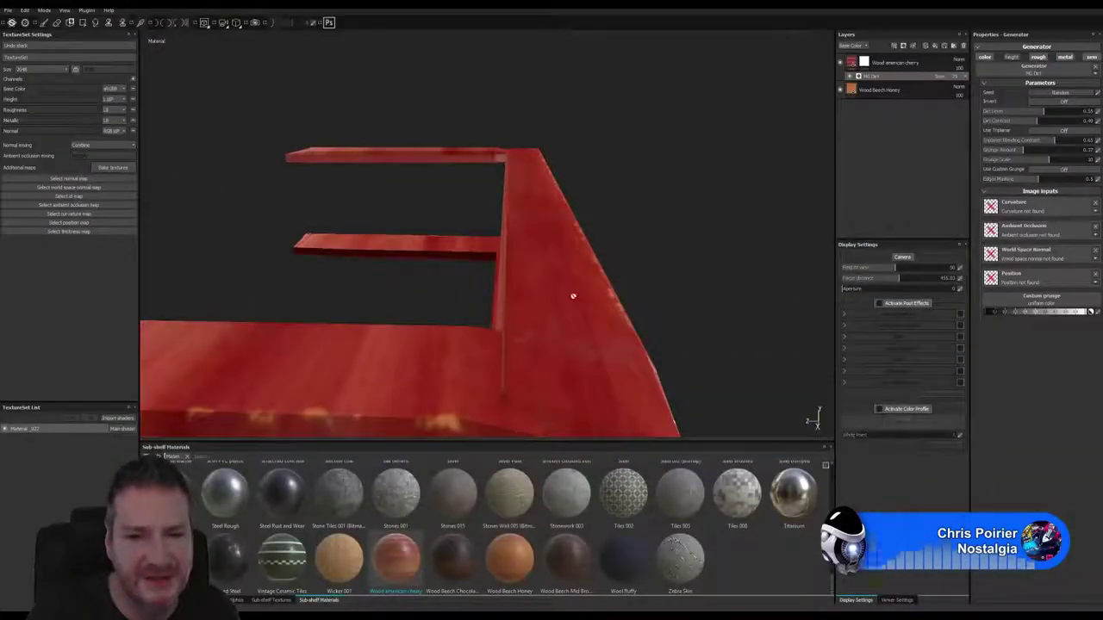
Toggle the MG Dirt layer's visibility off and on twice to compare the frame with and without dirt.
left_click(850, 78)
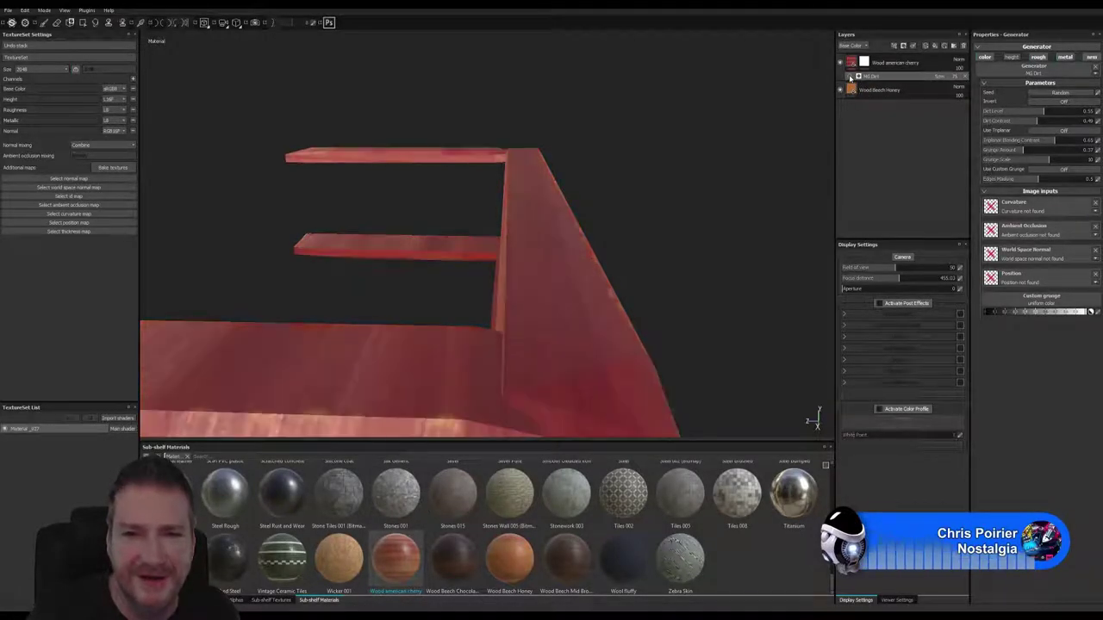
left_click(850, 78)
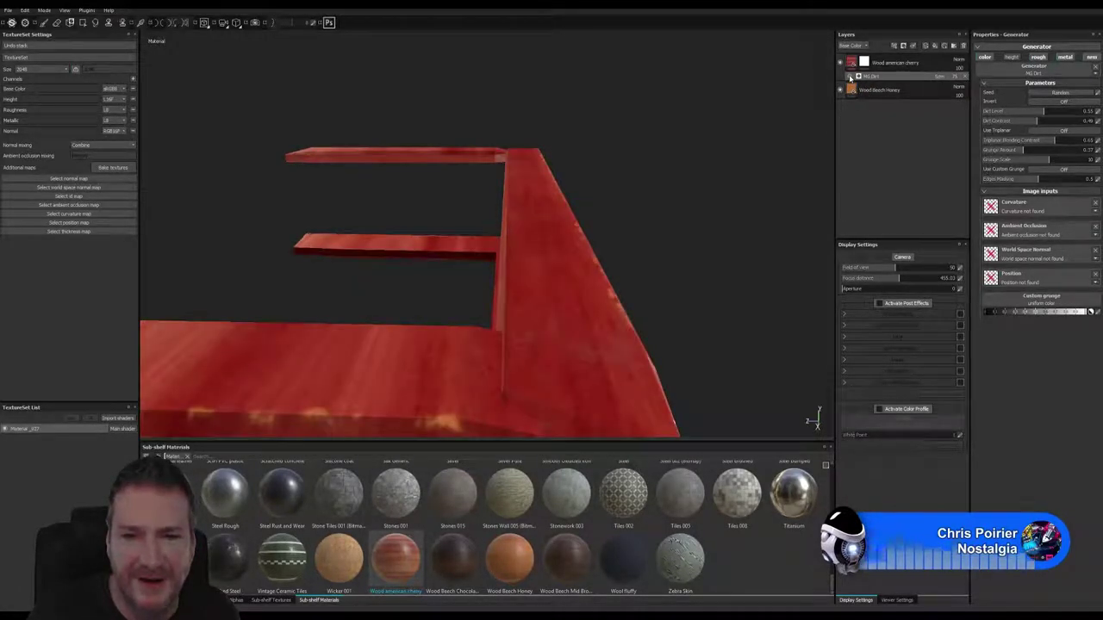
left_click(850, 78)
left_click(851, 78)
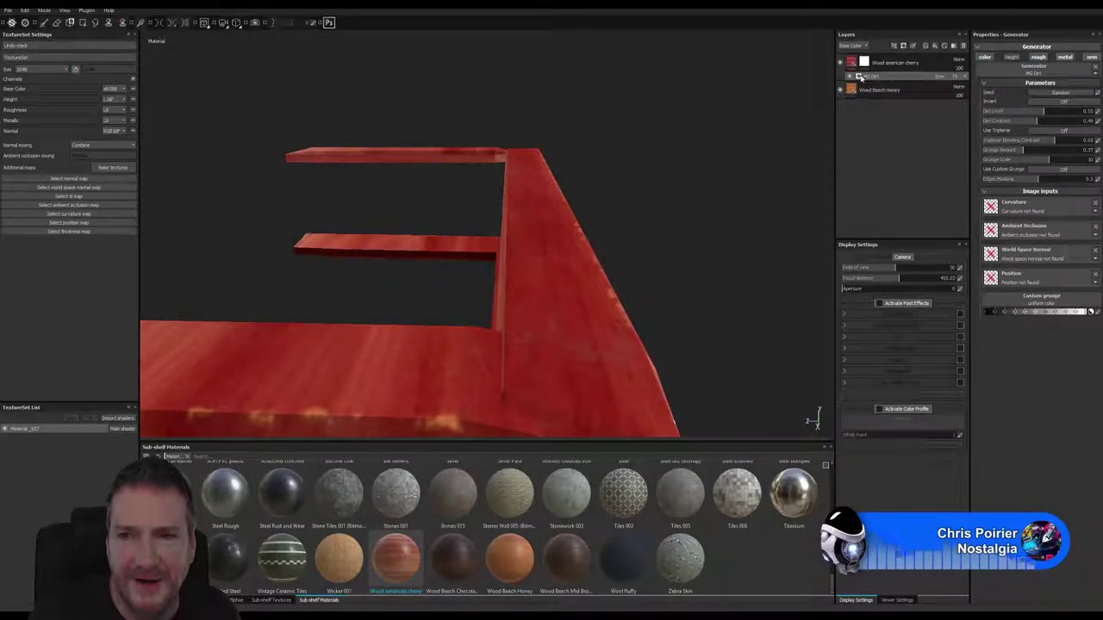
Try Overlay, Soft light and Hard light on the MG Dirt layer, ending with Linear light.
left_click(938, 76)
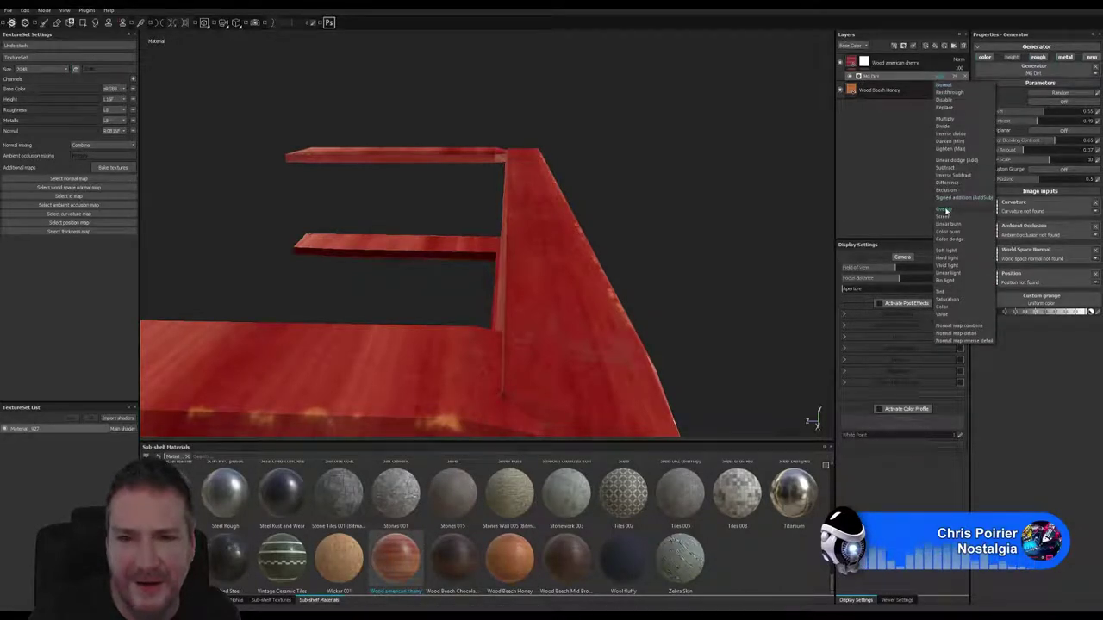
left_click(945, 210)
left_click(939, 76)
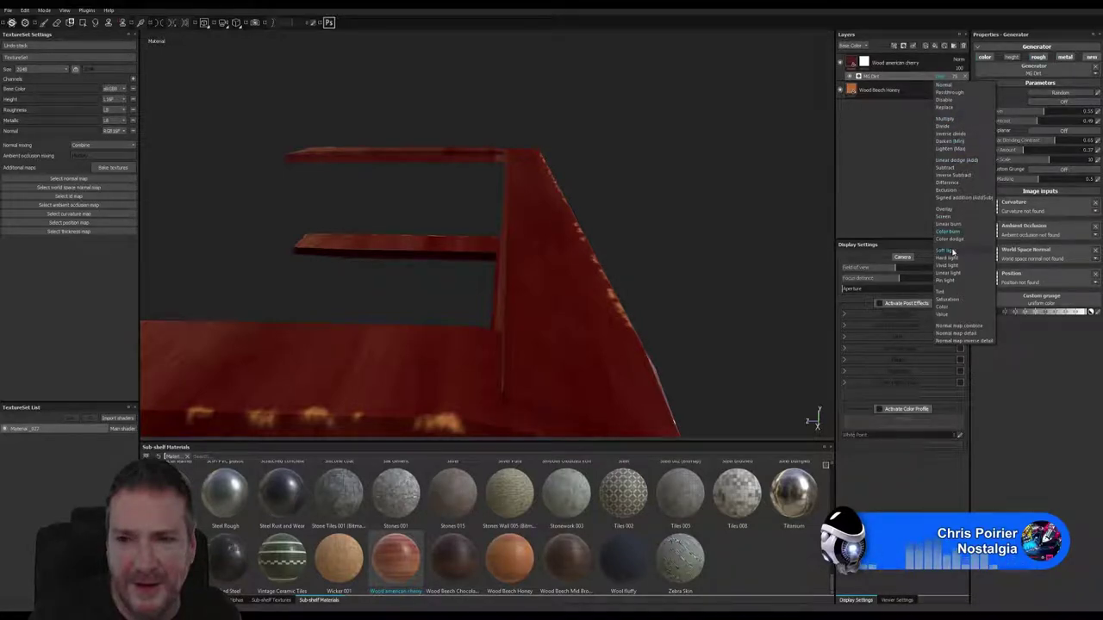
left_click(952, 251)
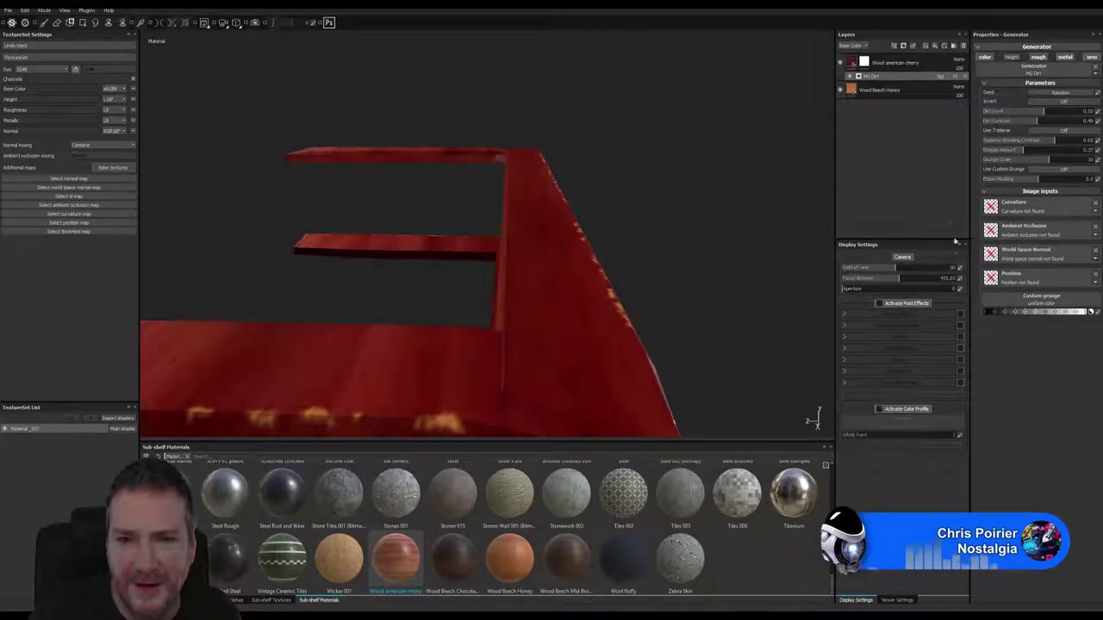
left_click(938, 76)
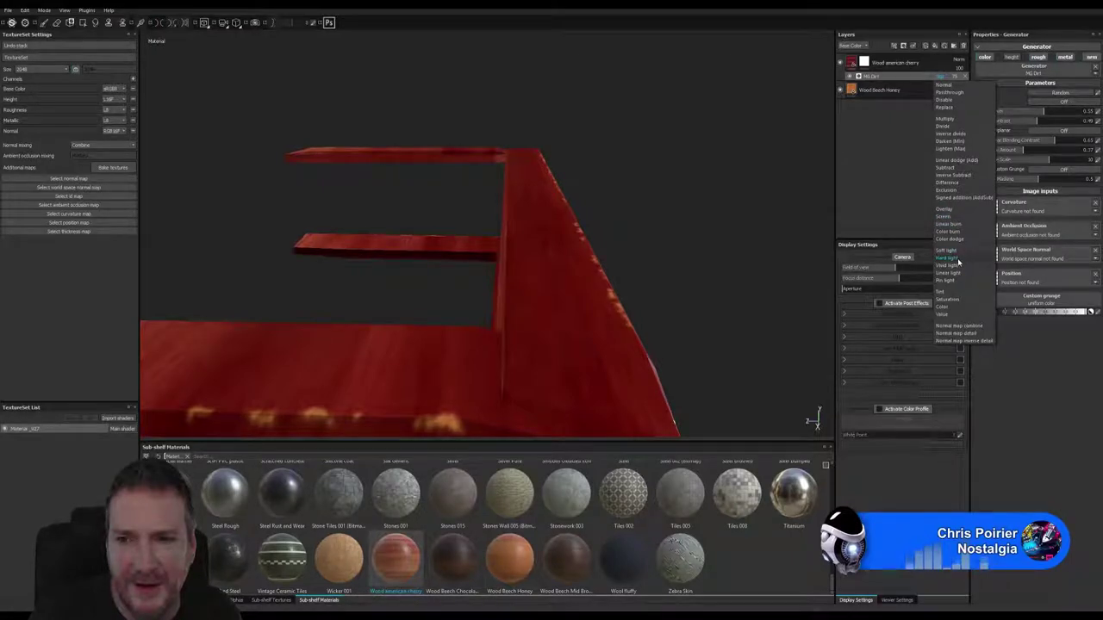
left_click(959, 260)
left_click(939, 76)
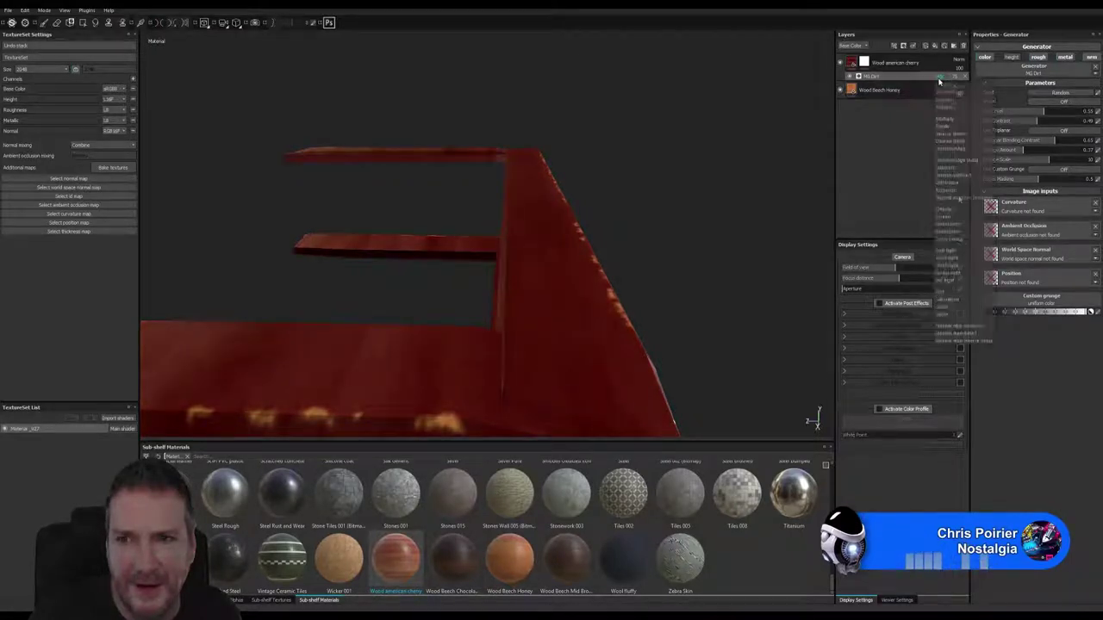
left_click(949, 271)
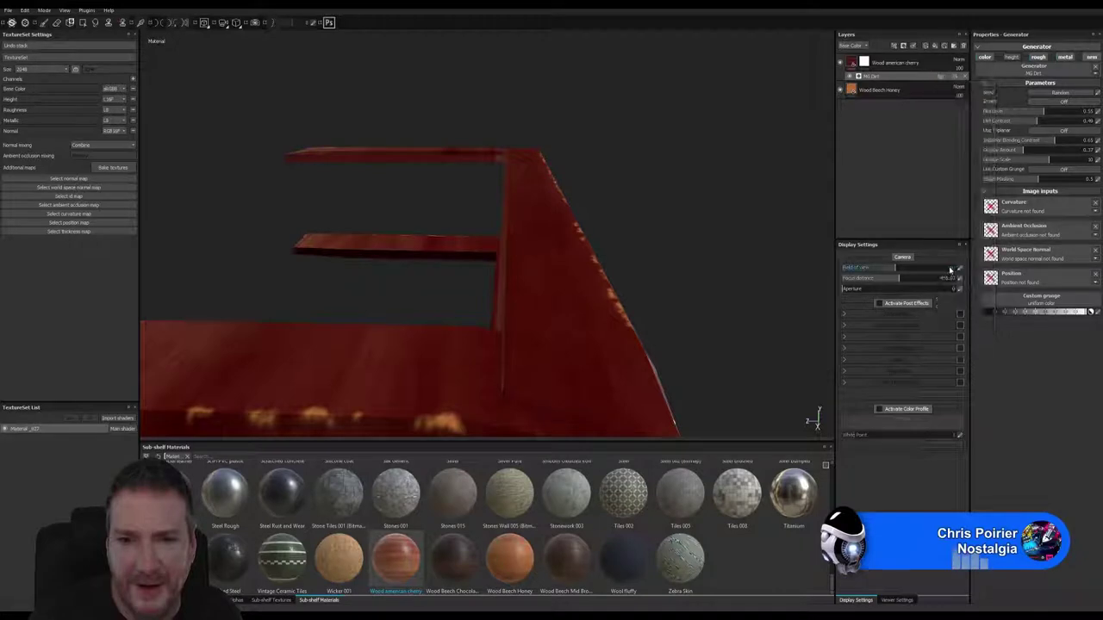
In the Save dialog, browse Work (E:) > UE4 Projects > Models > ArtDeco Building > Exports.
left_click(7, 9)
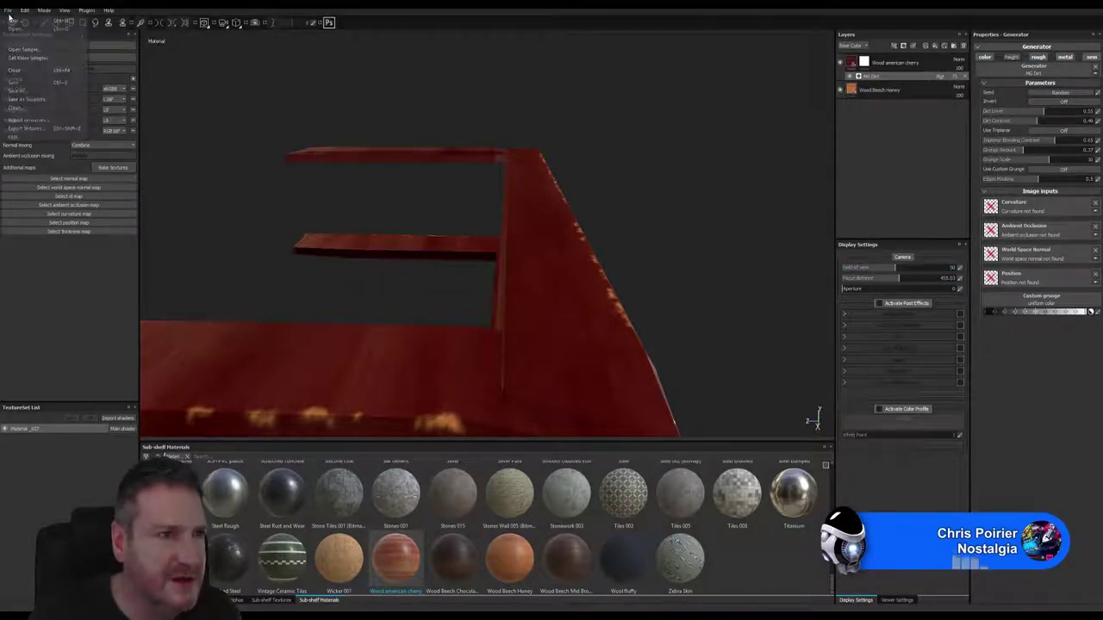
left_click(21, 84)
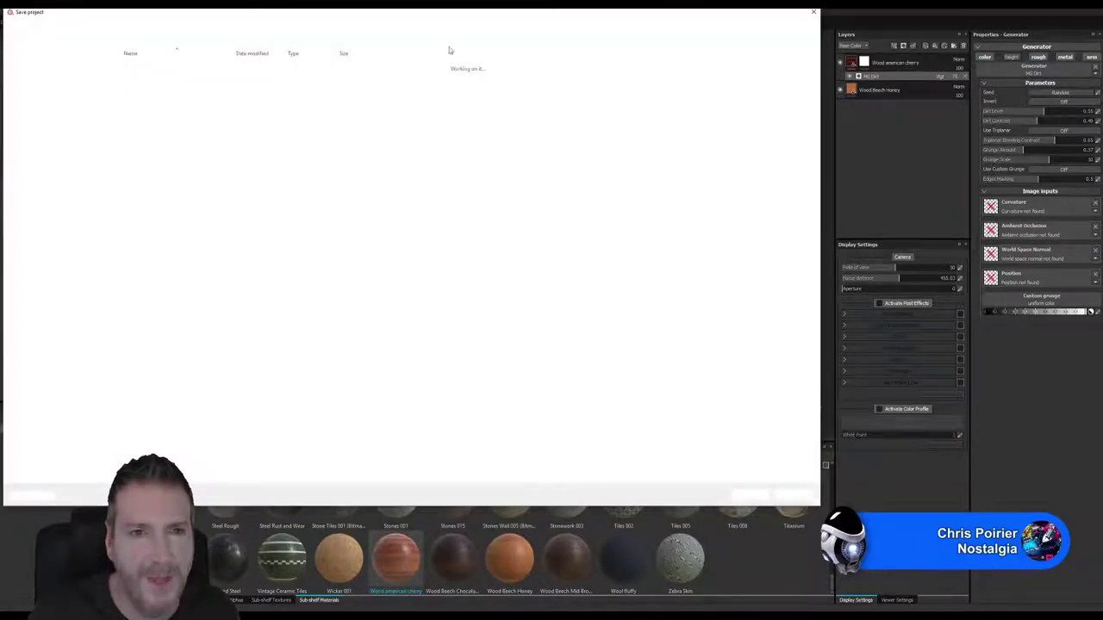
left_click_drag(411, 18, 605, 51)
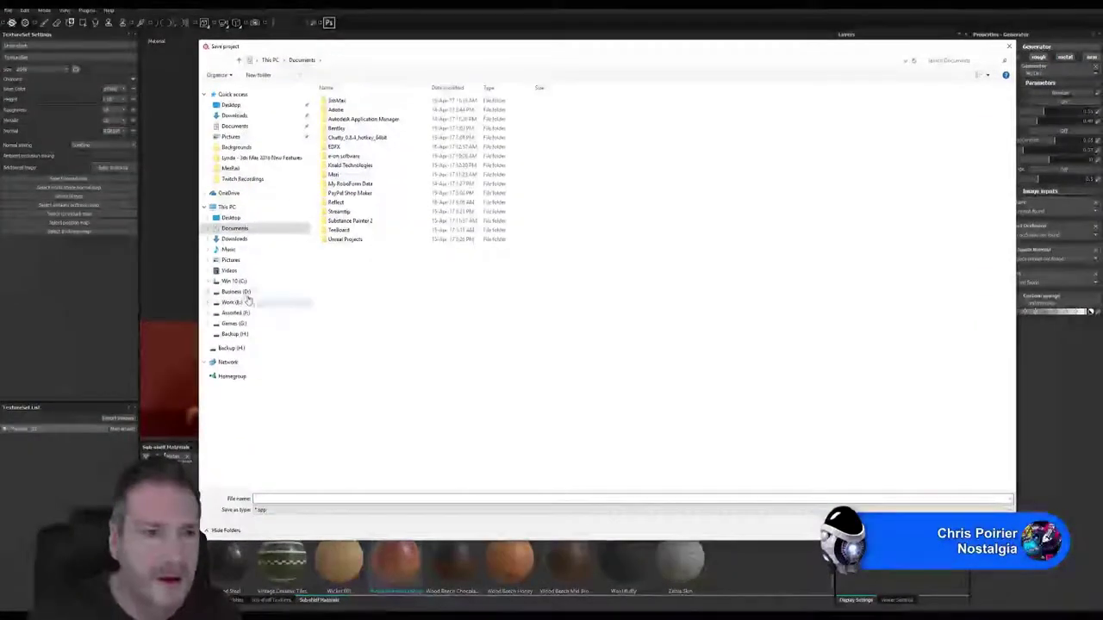
left_click(211, 302)
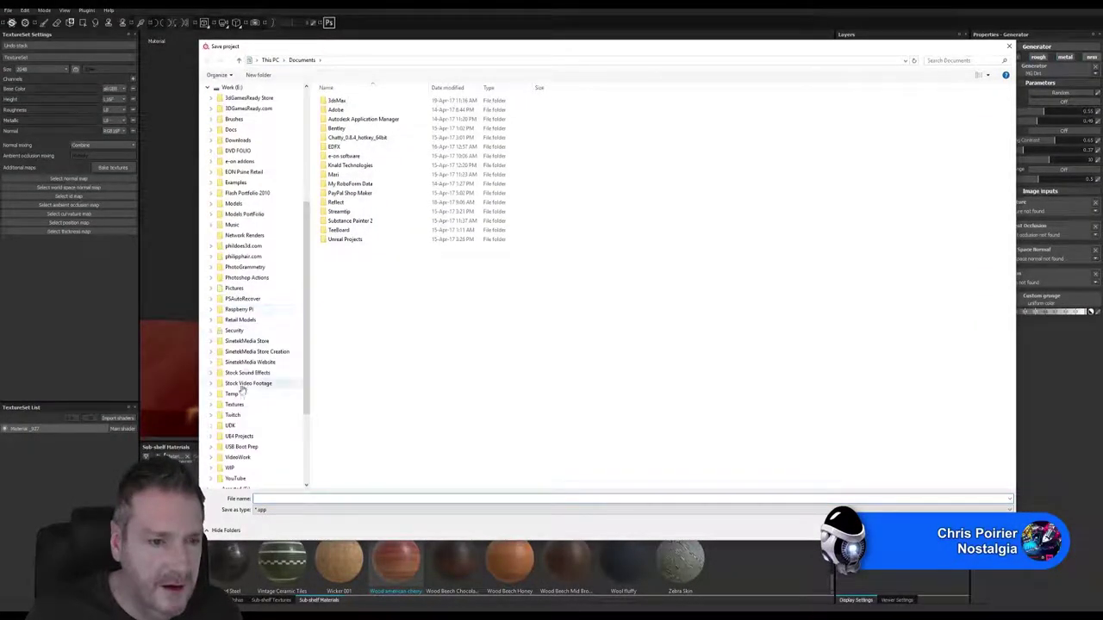
scroll(237, 386, "down", 1)
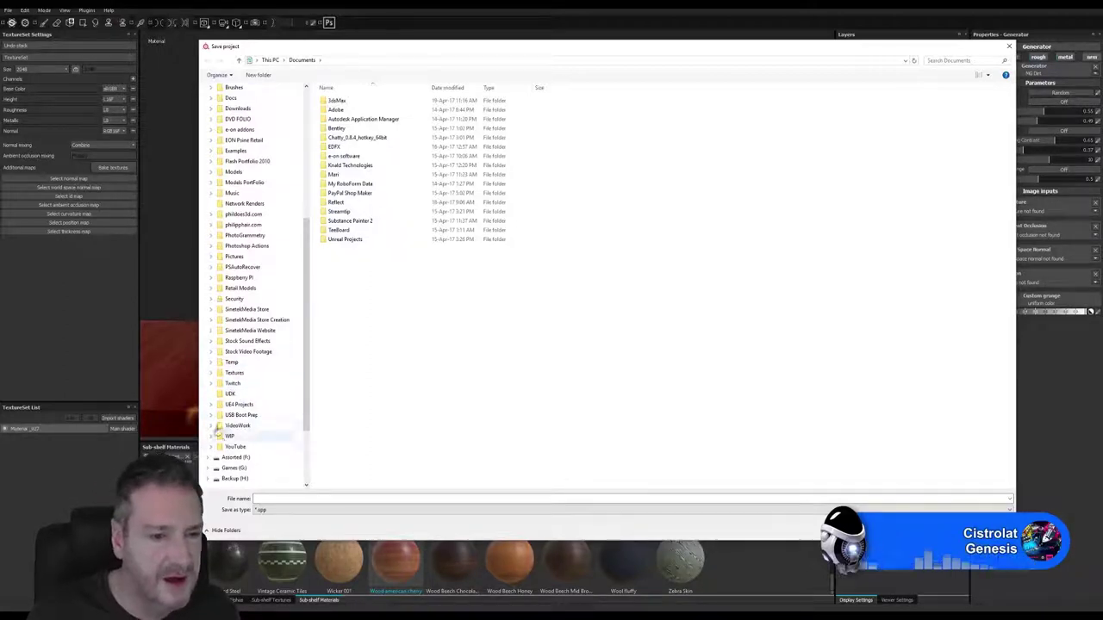
left_click(212, 405)
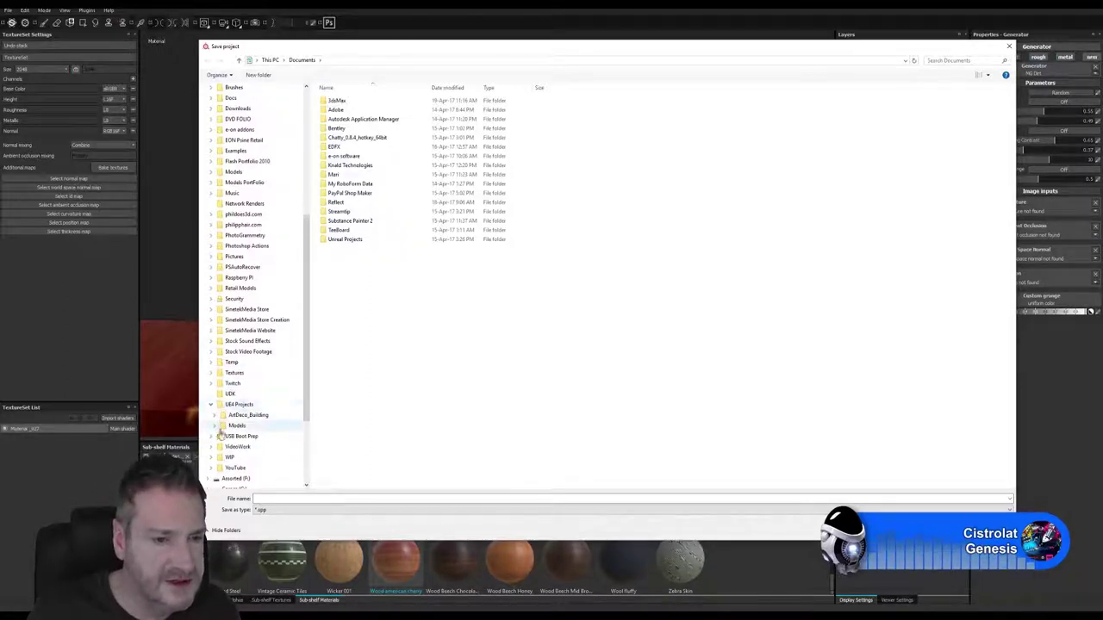
left_click(215, 426)
left_click(218, 437)
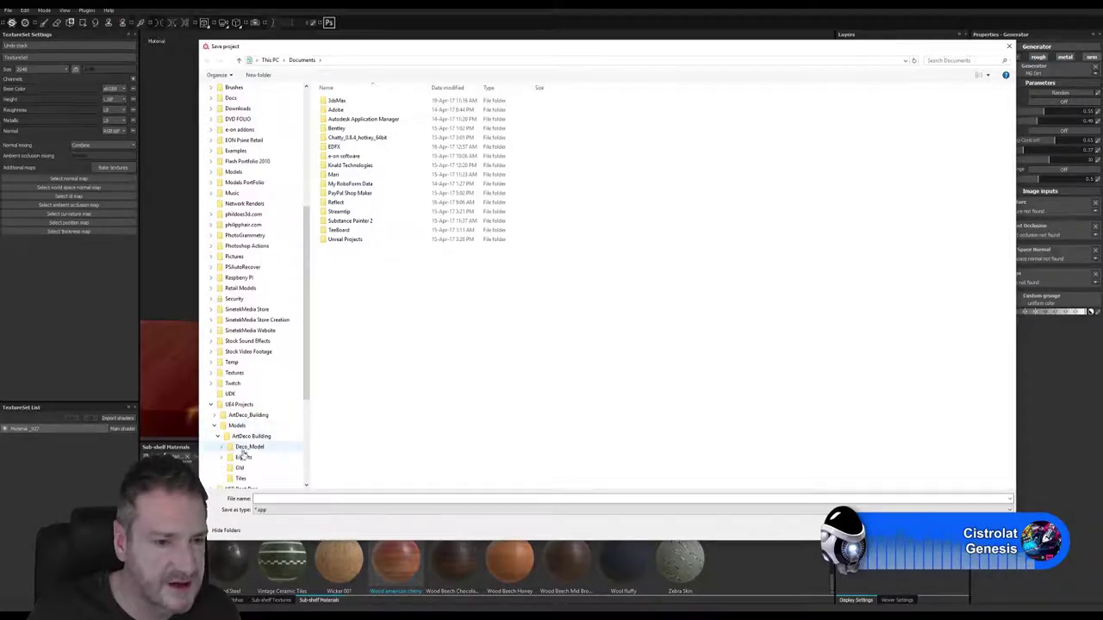
left_click(244, 457)
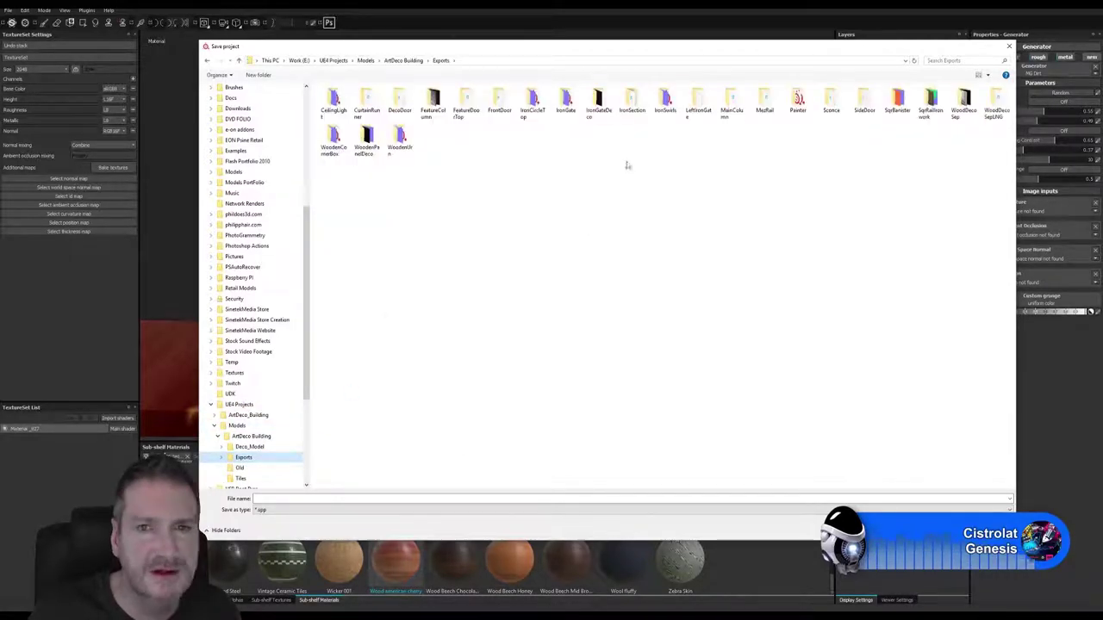
Save the project as 'MezRail' inside the MezRail folder.
left_click(765, 102)
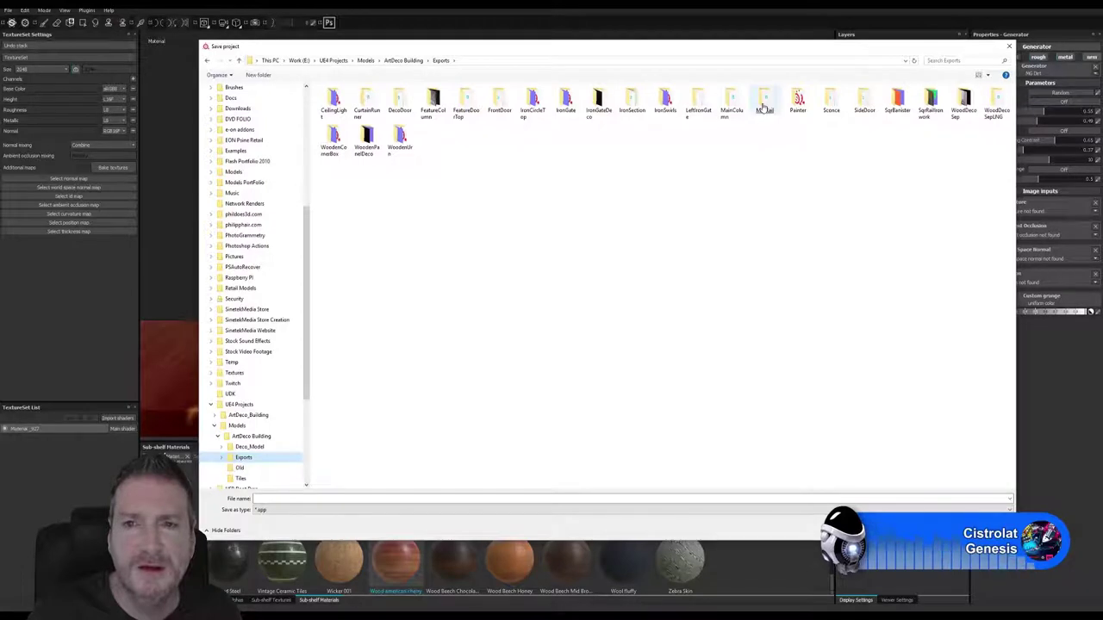
left_click(311, 500)
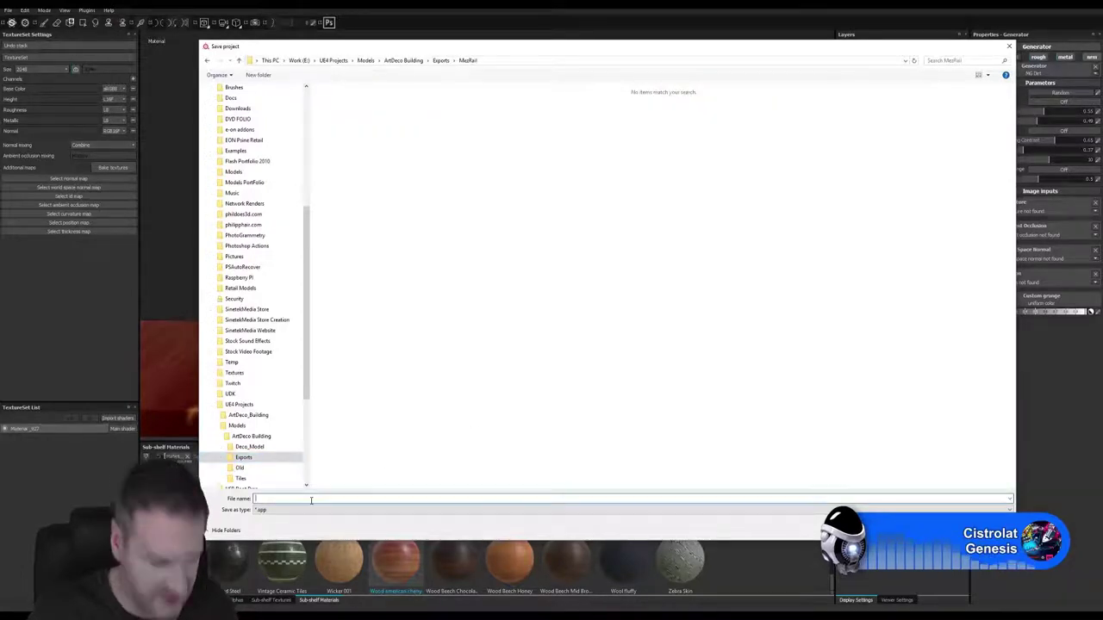
type("MezR")
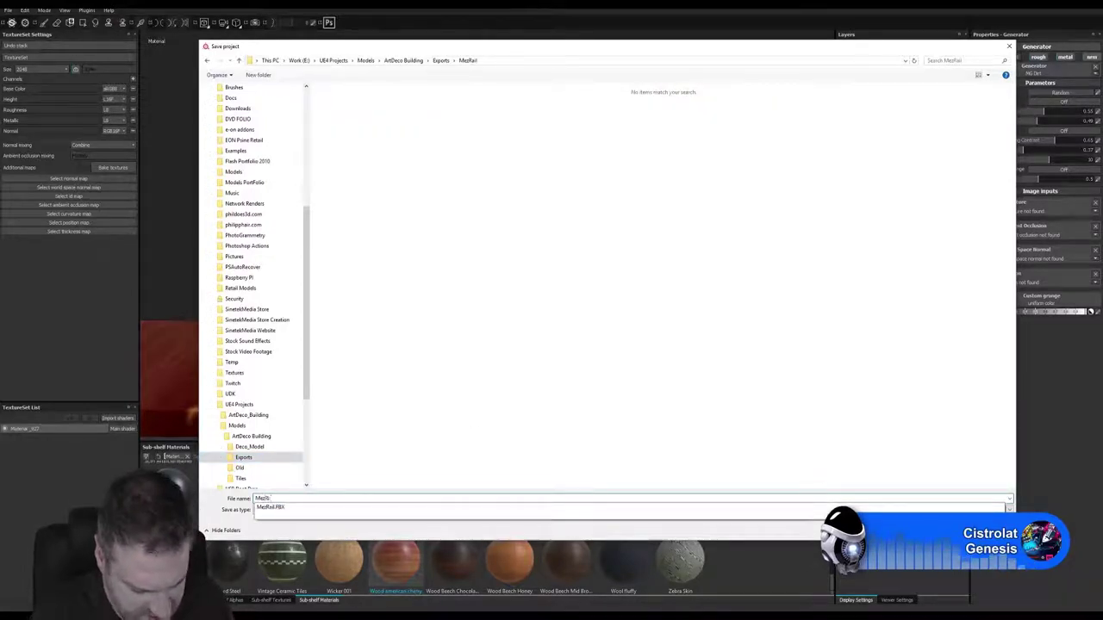
type("ail")
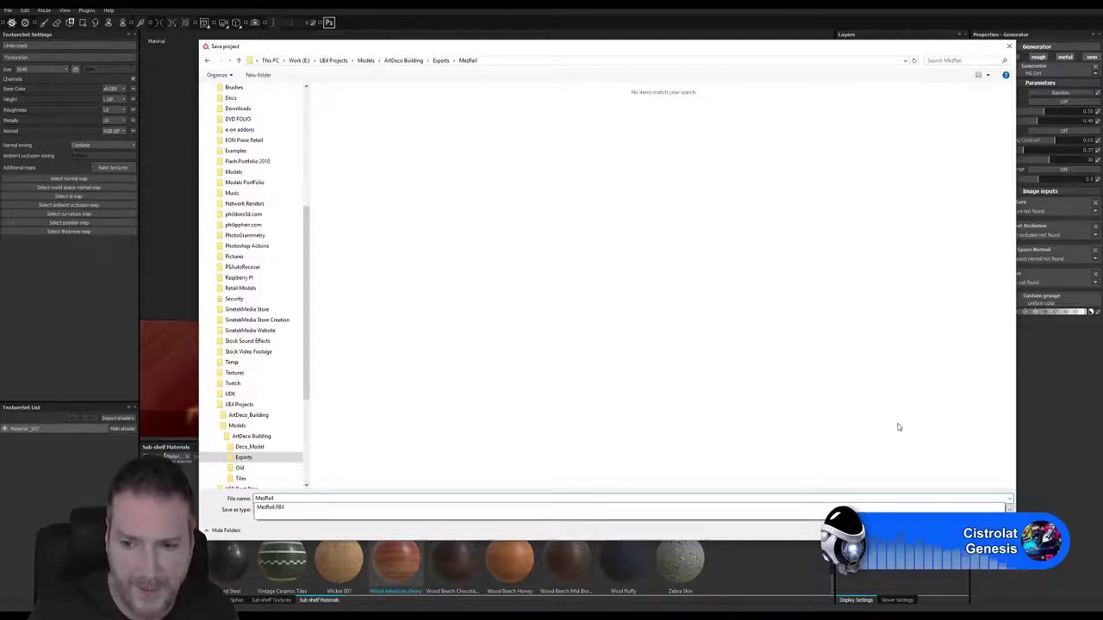
key("Return")
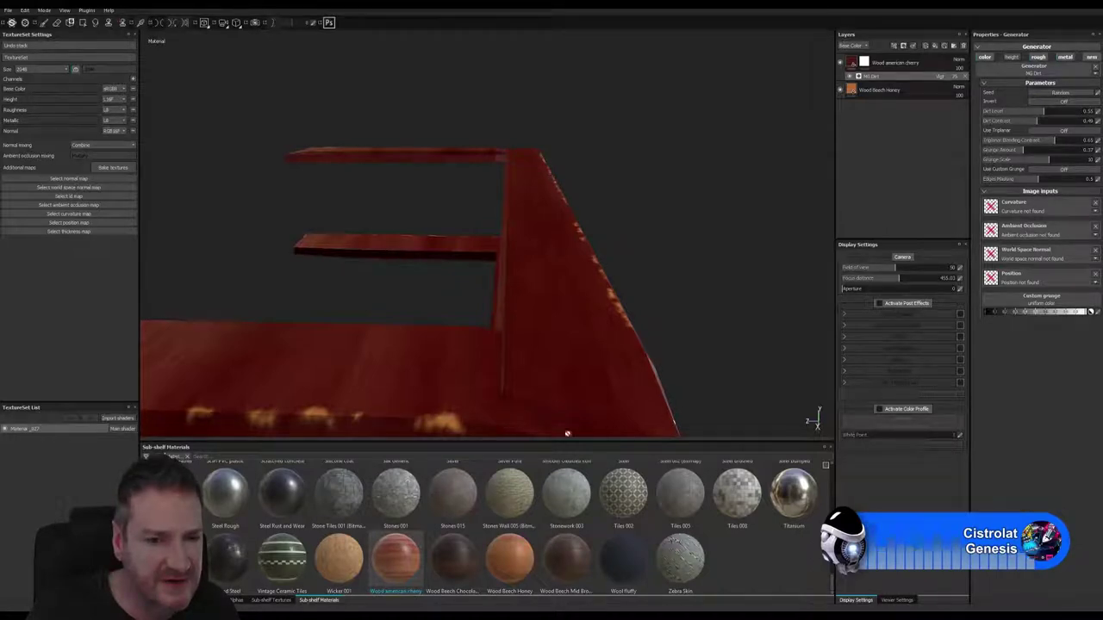
left_click_drag(645, 305, 603, 308, "alt")
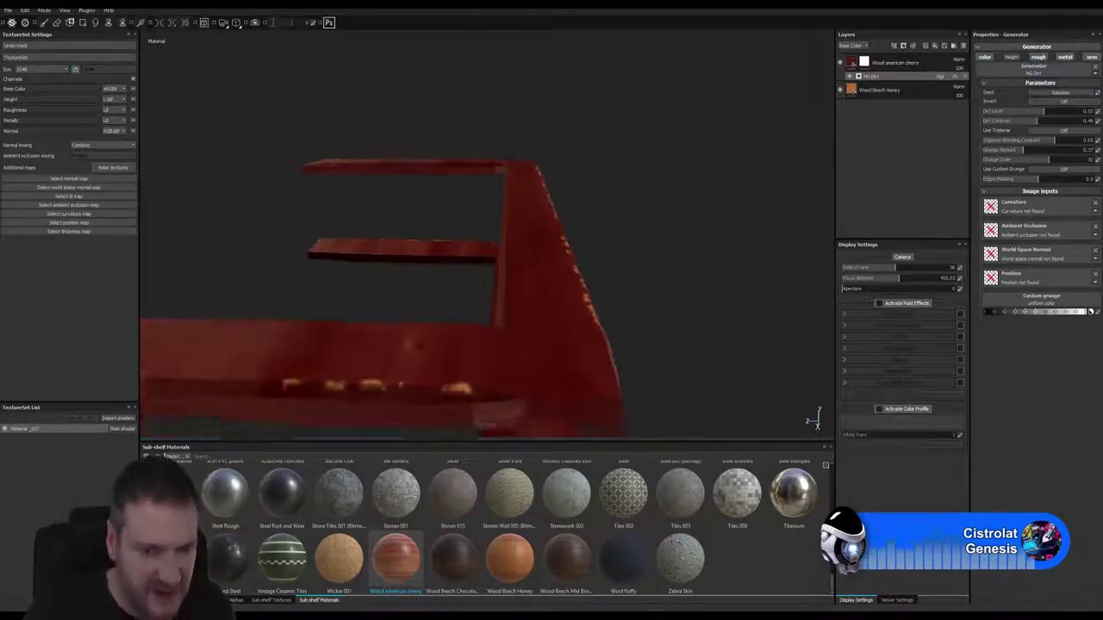
left_click_drag(416, 345, 596, 262, "alt")
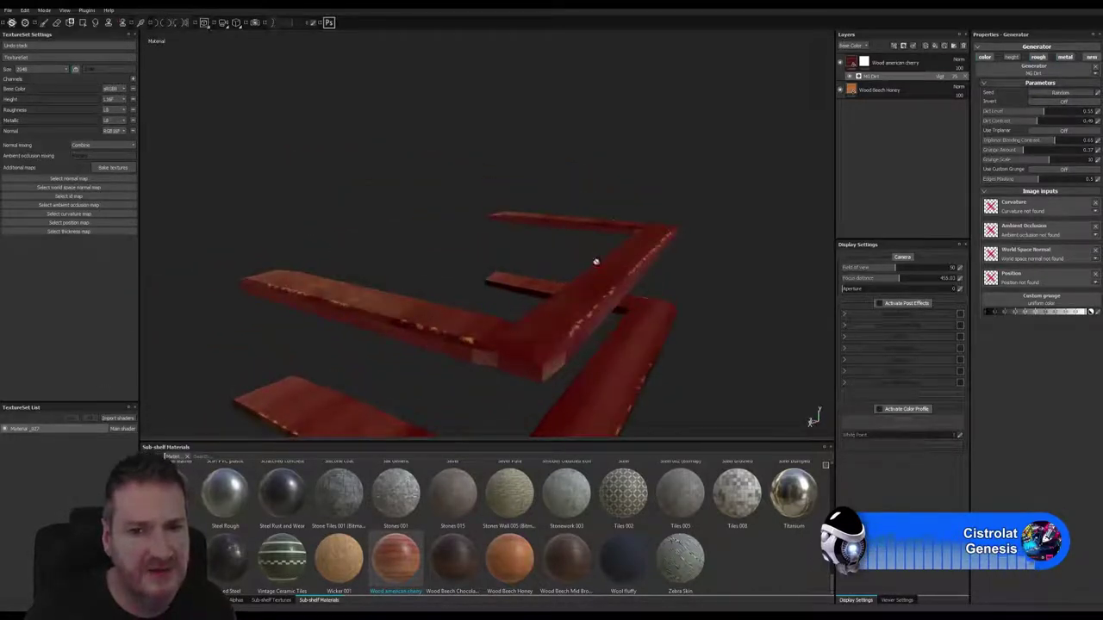
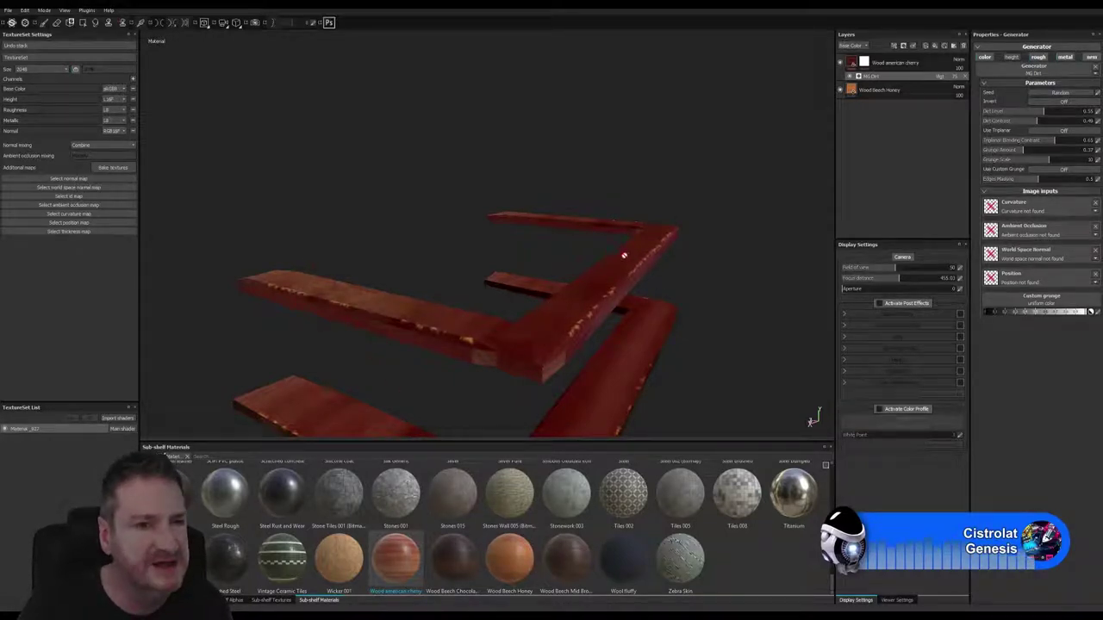
Start opening another project from the File menu.
left_click(8, 12)
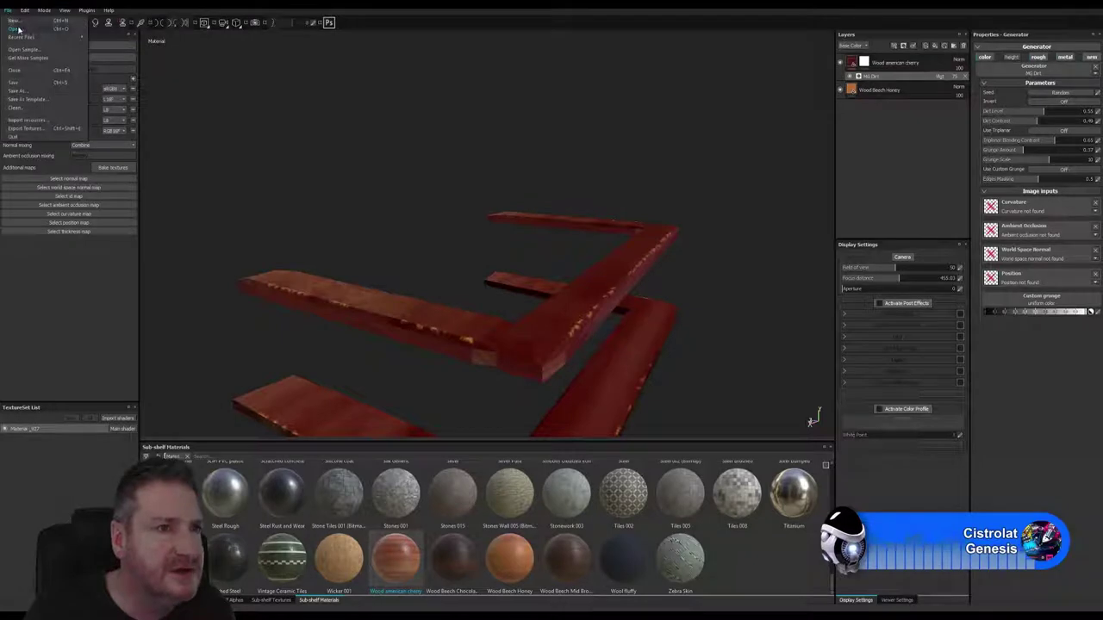
key("Escape")
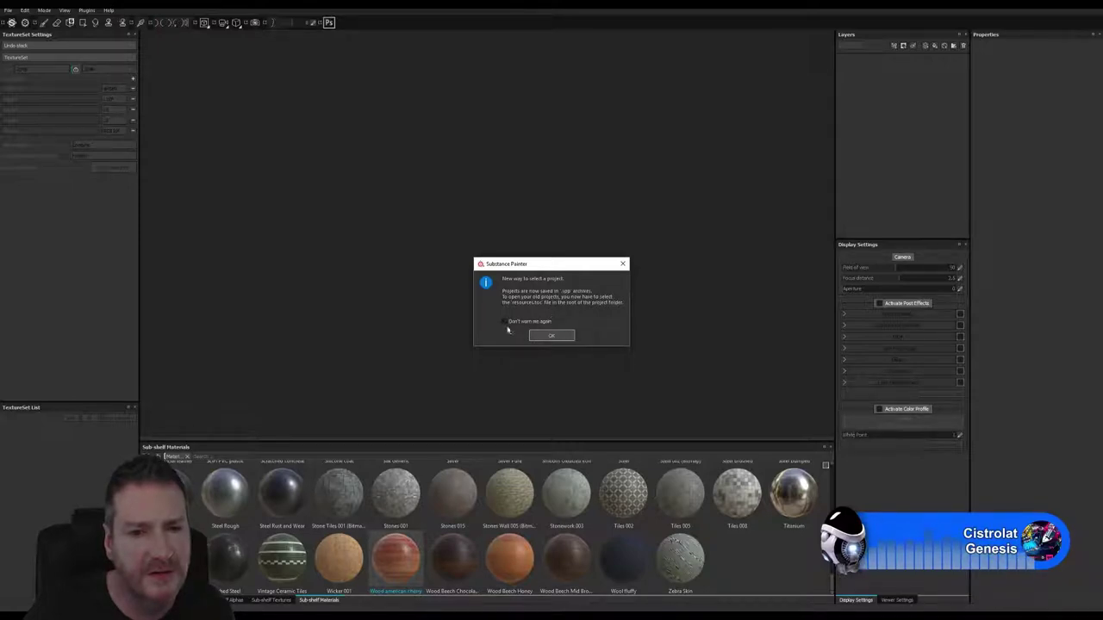
Dismiss the notice and browse to Work (E:) > UE4 Projects > Models > ArtDeco Building > Exports.
left_click(551, 336)
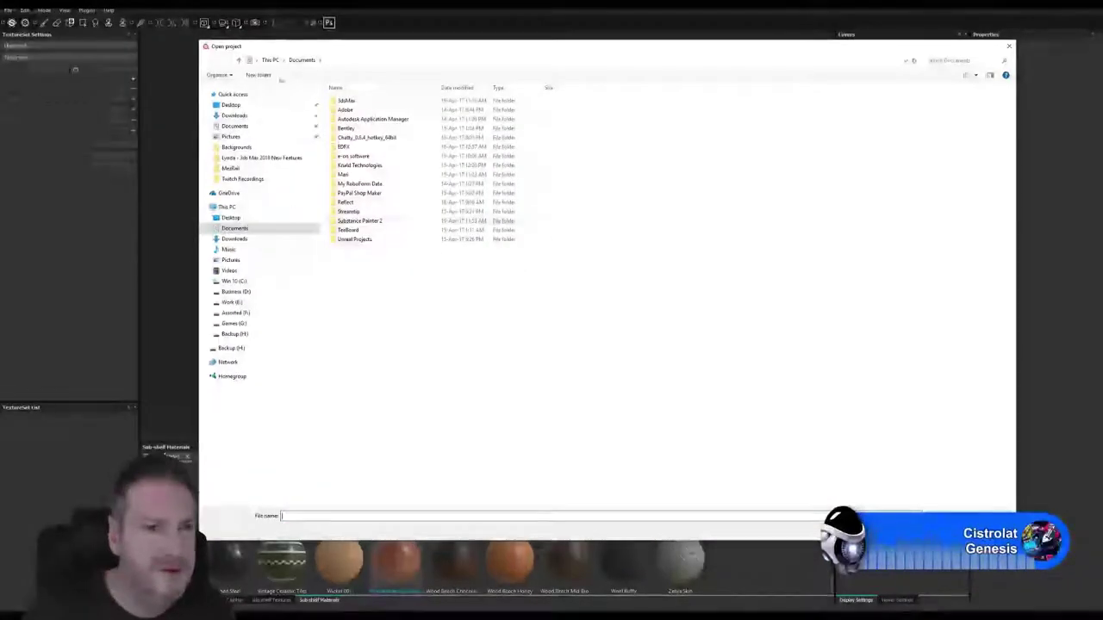
left_click(232, 303)
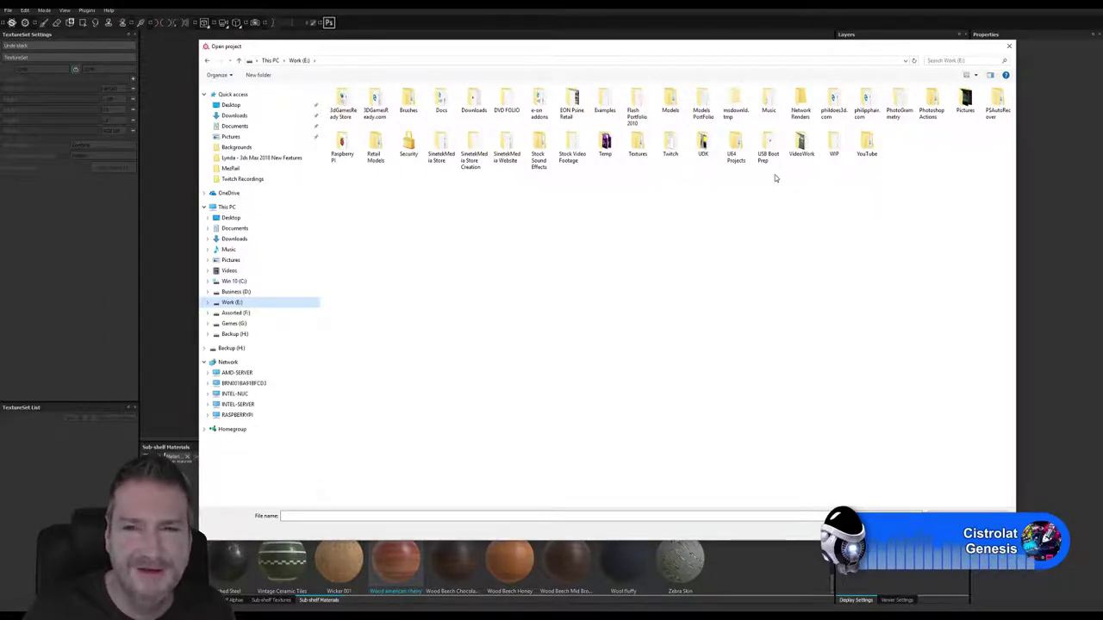
left_click(738, 151)
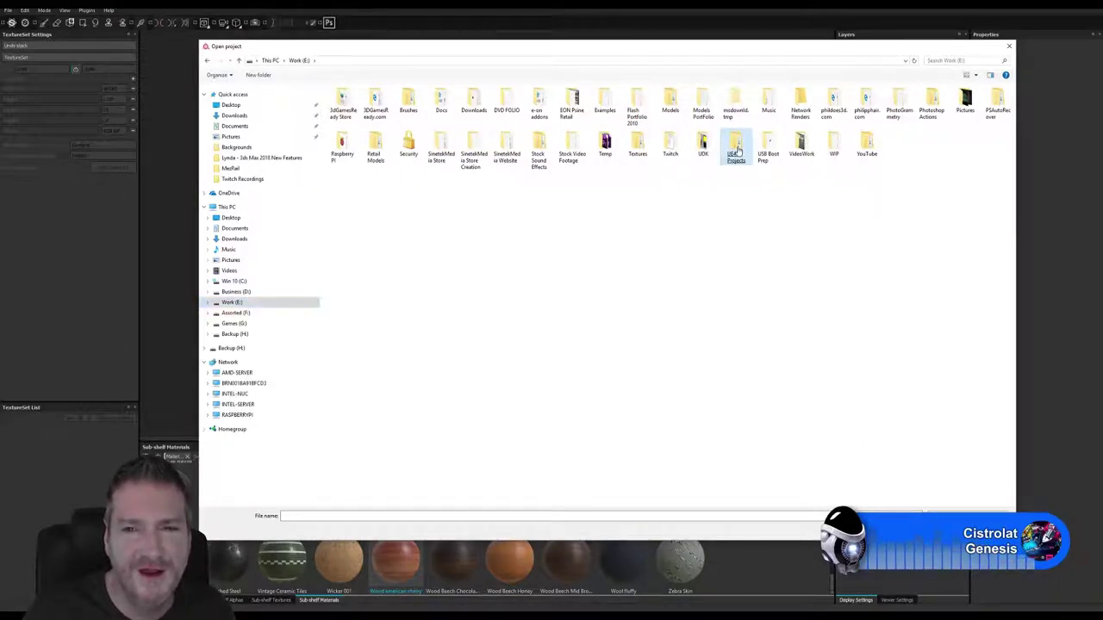
double_click(733, 149)
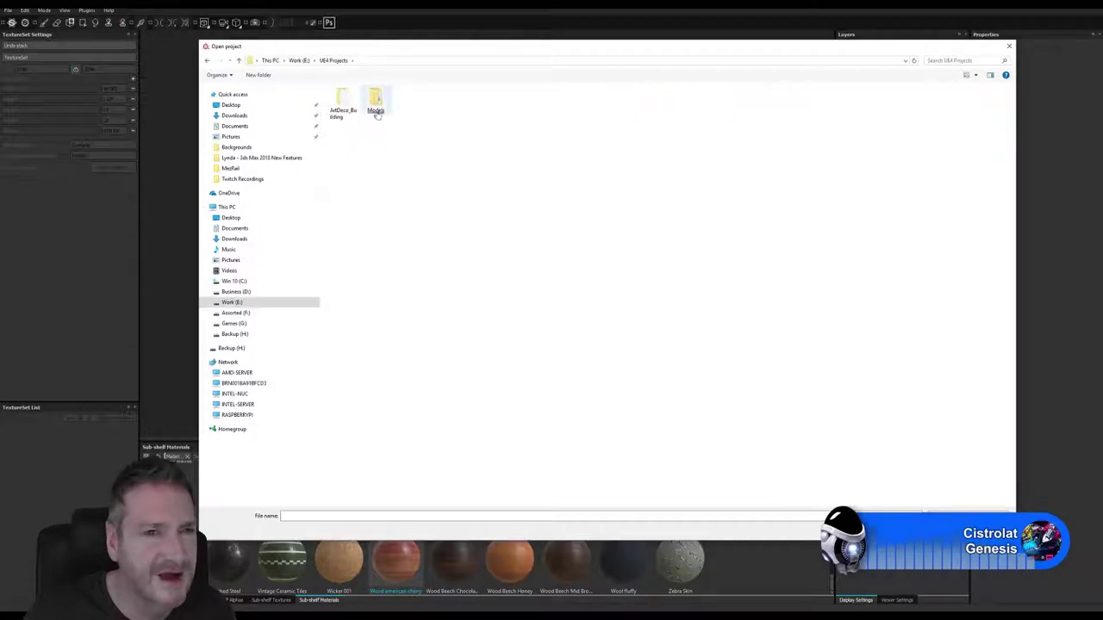
double_click(376, 103)
double_click(346, 102)
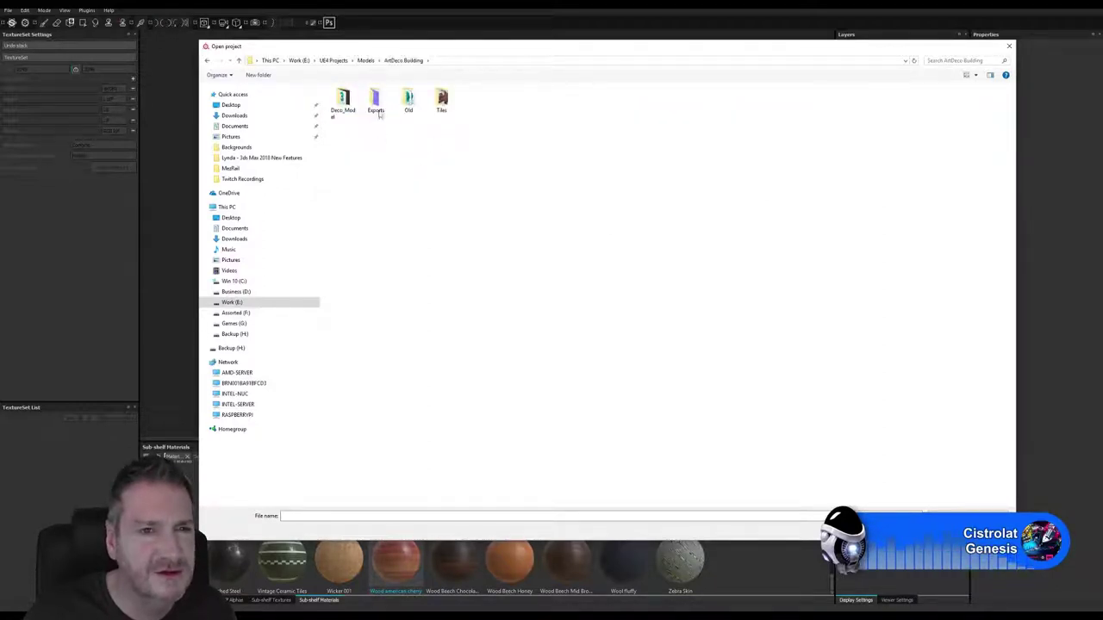
double_click(376, 102)
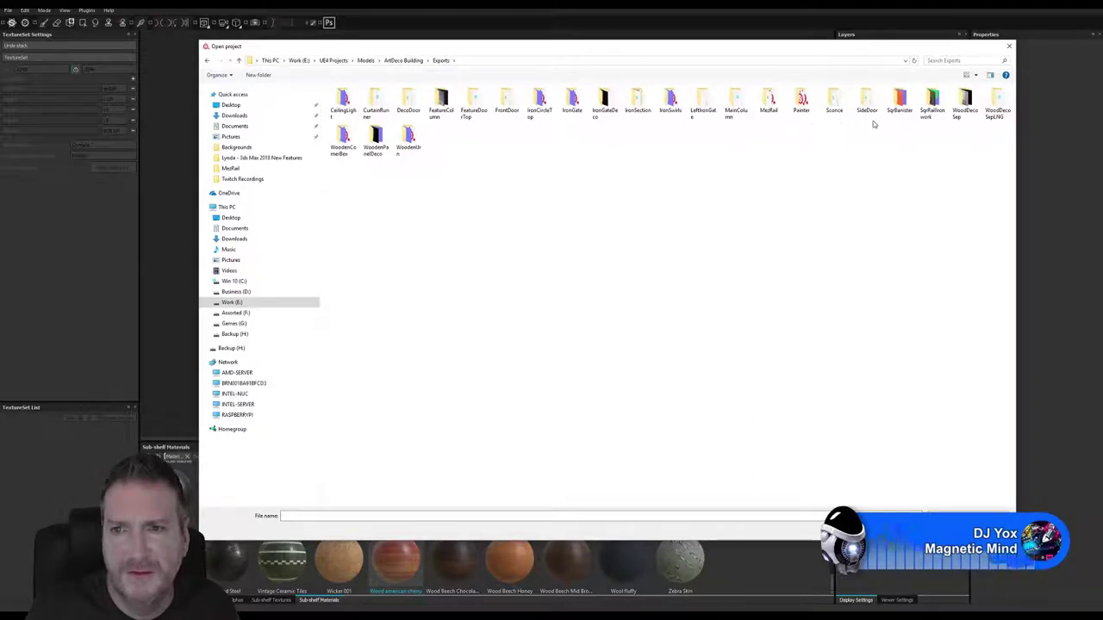
Open SqrBanister Corners.spp from the Exports > SqrBanister folder.
double_click(933, 114)
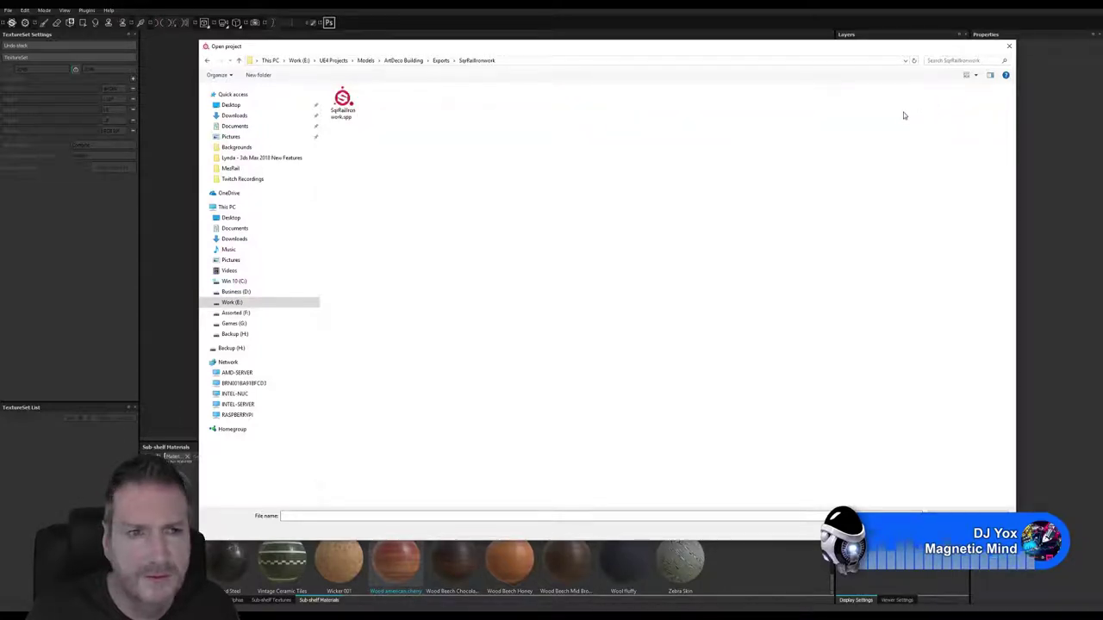
left_click(440, 60)
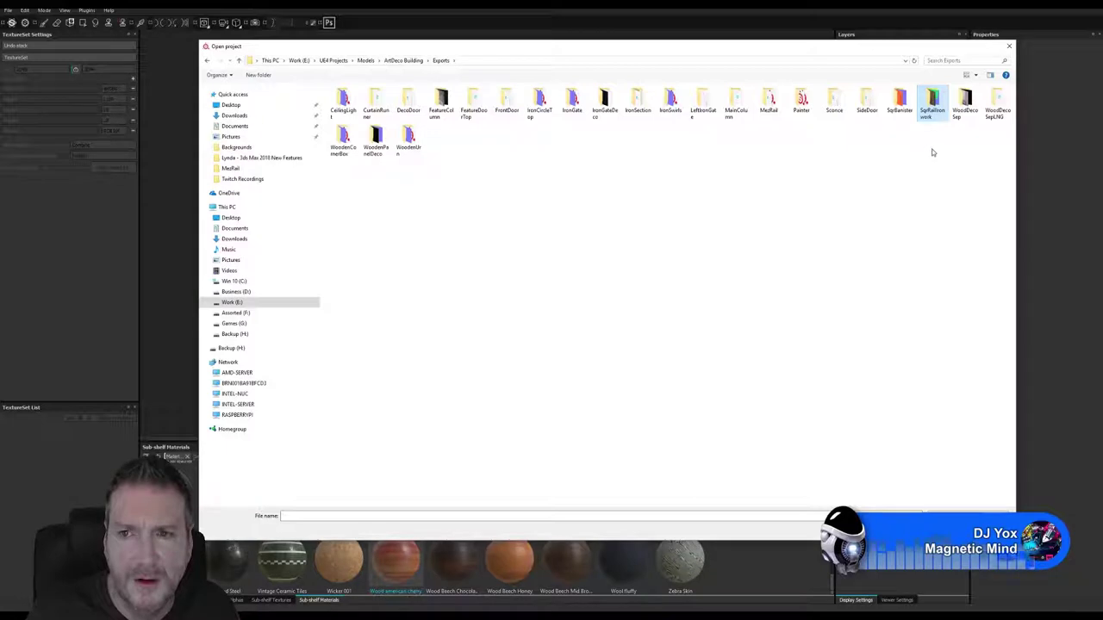
double_click(900, 108)
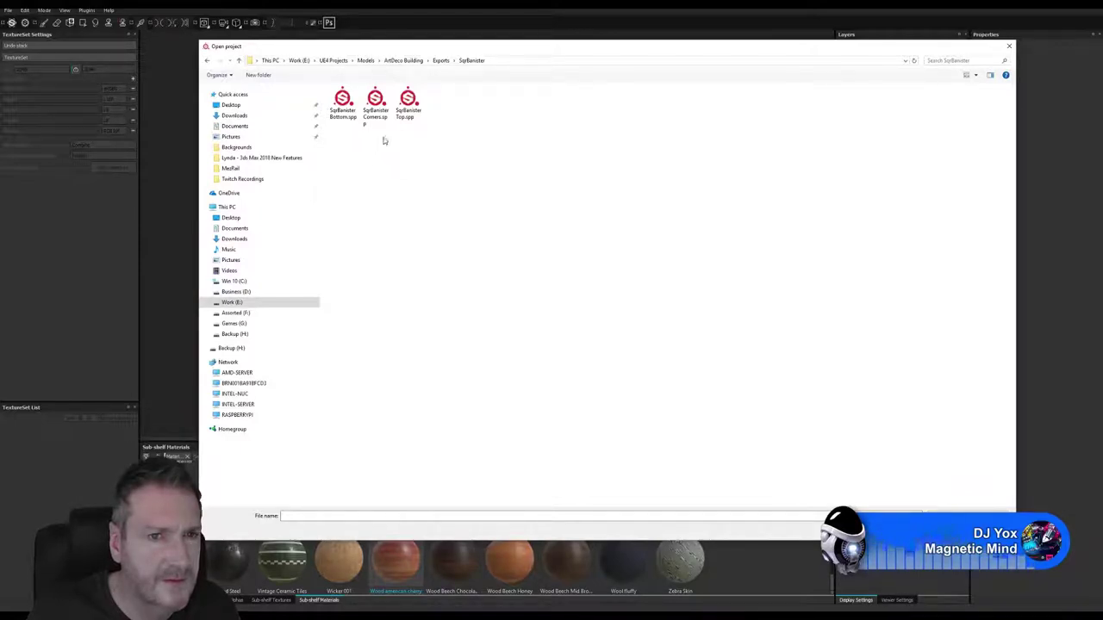
double_click(376, 110)
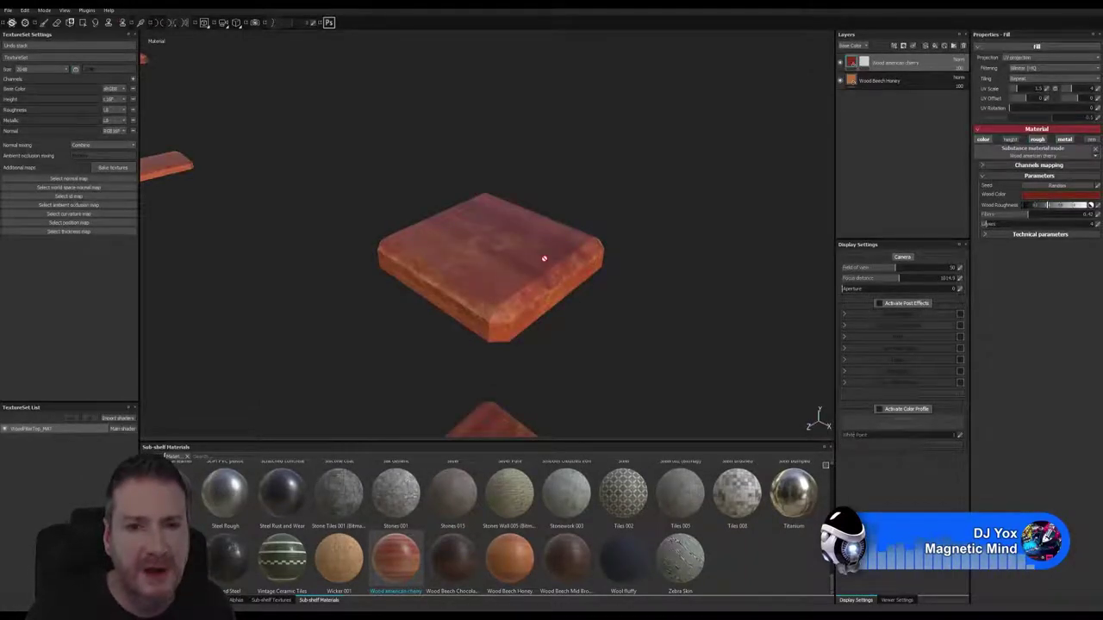
Expand the Wood american cherry layer to reveal its MG Dirt mask, keeping the layer name.
double_click(896, 63)
key("Return")
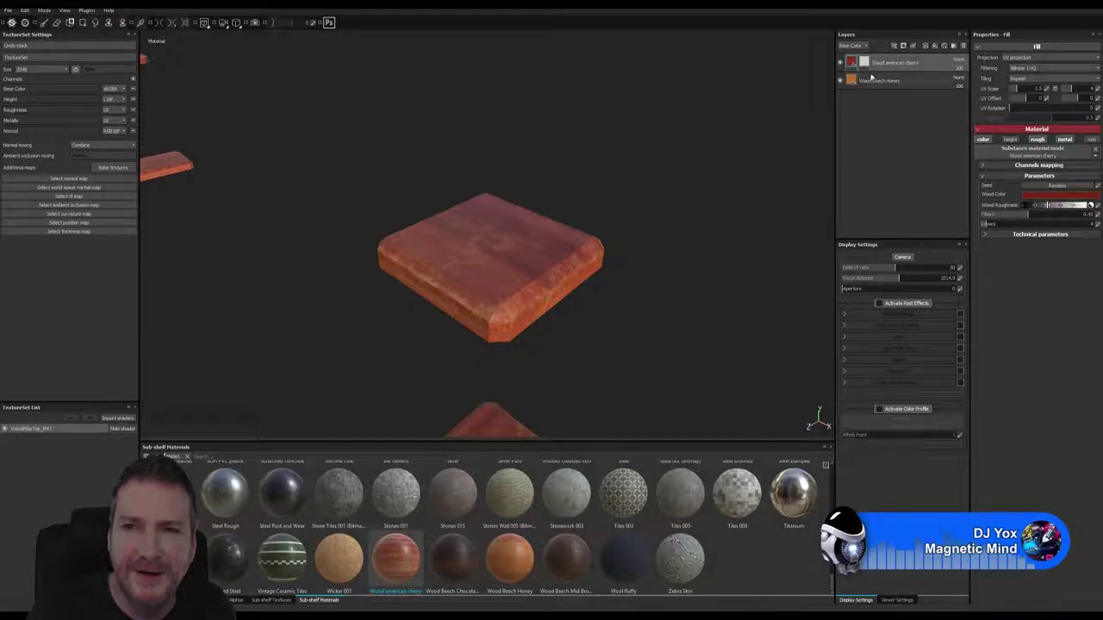
left_click(866, 72)
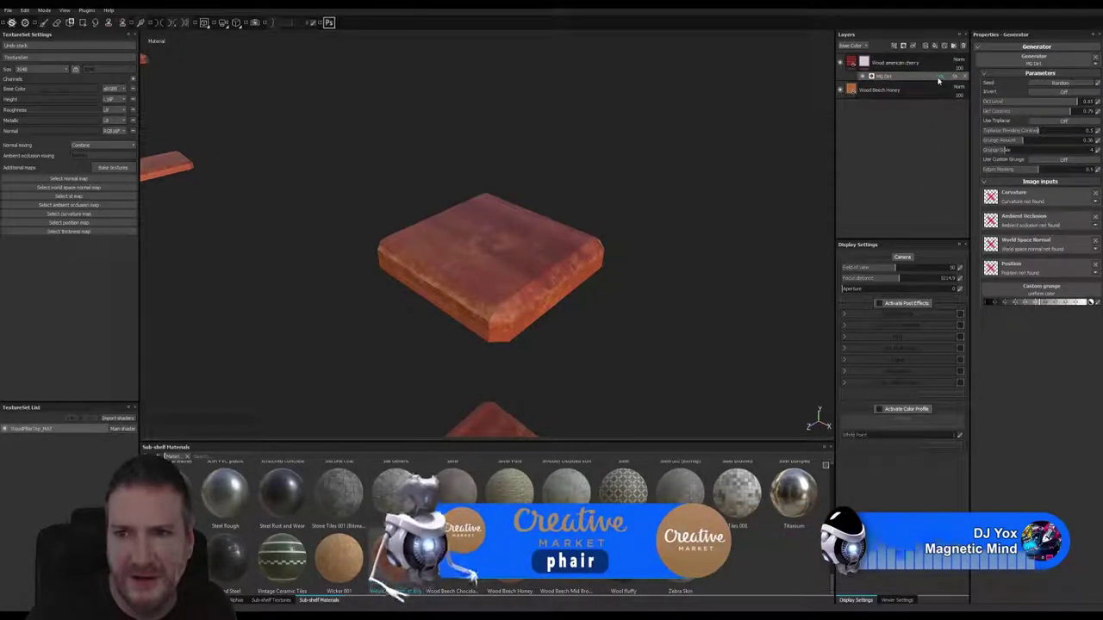
left_click(940, 77)
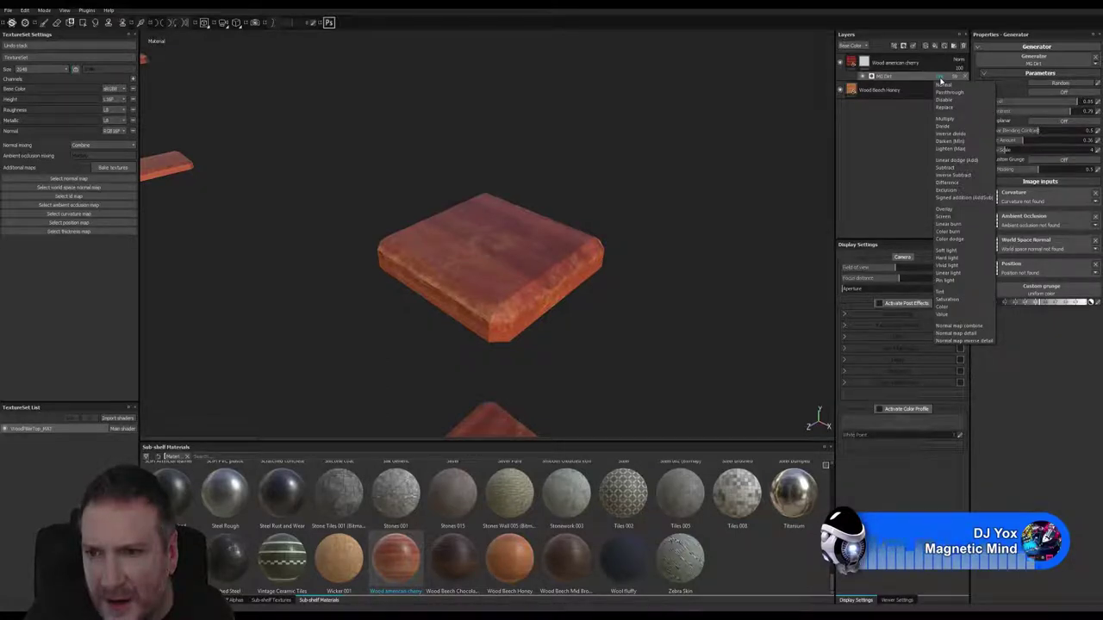
left_click(907, 150)
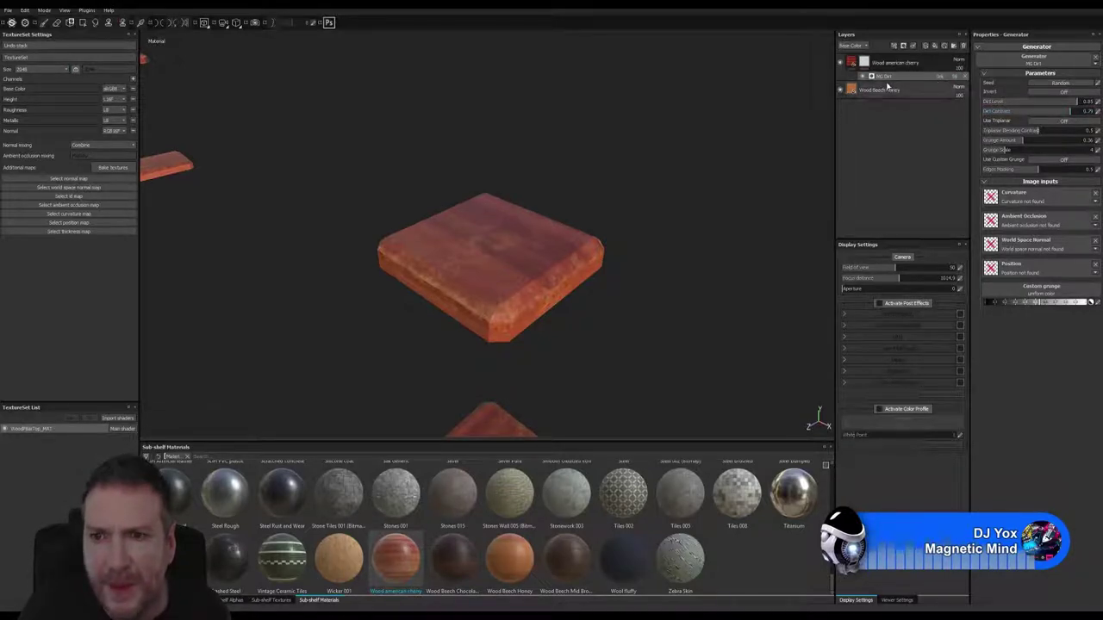
Set the MG Dirt mask's blend mode to Darken (Min) after trying Lighten (Max).
left_click(938, 79)
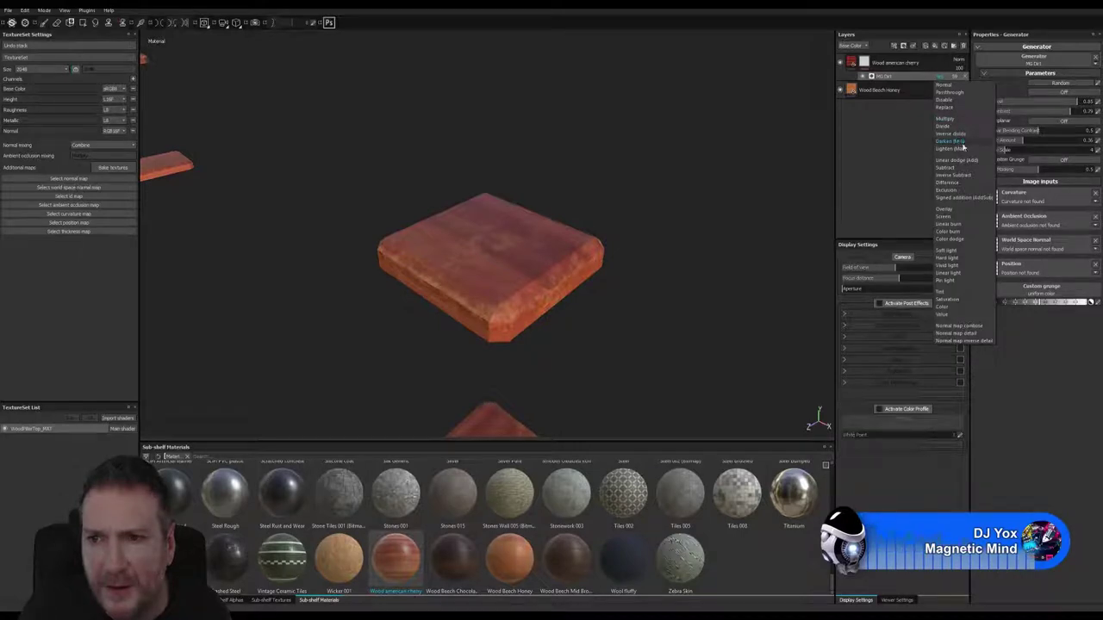
left_click(957, 142)
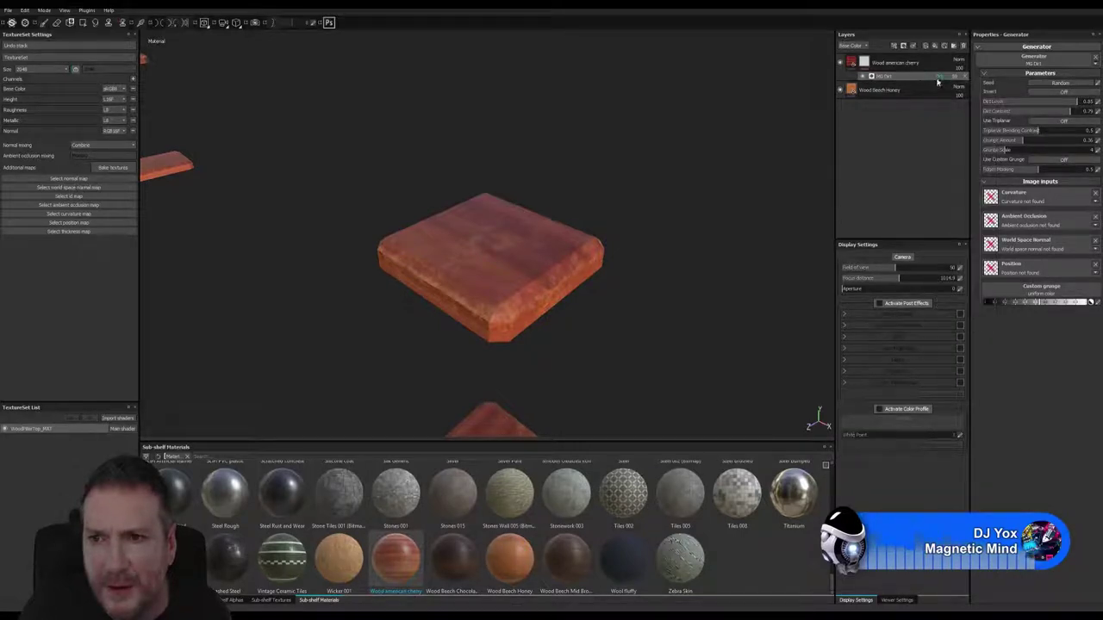
left_click(946, 77)
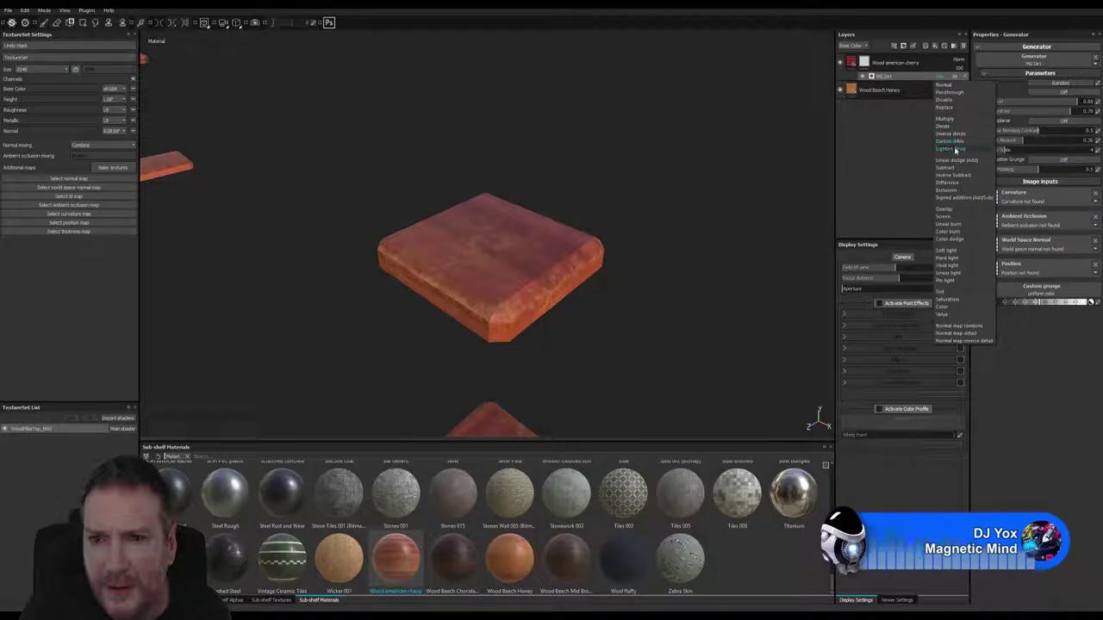
left_click(954, 147)
left_click(939, 78)
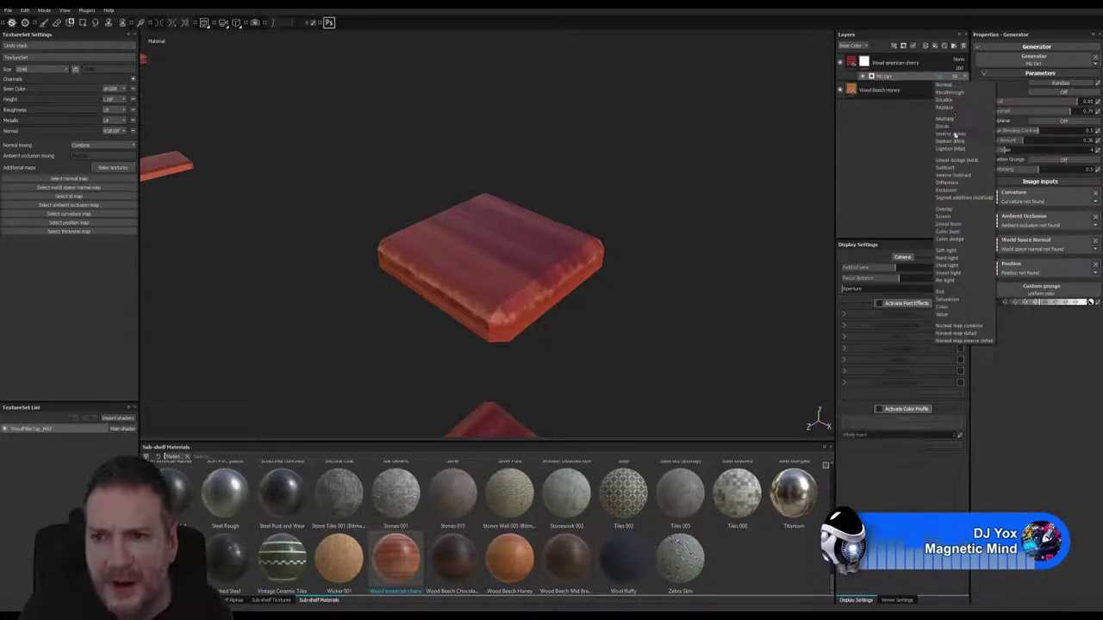
left_click(950, 141)
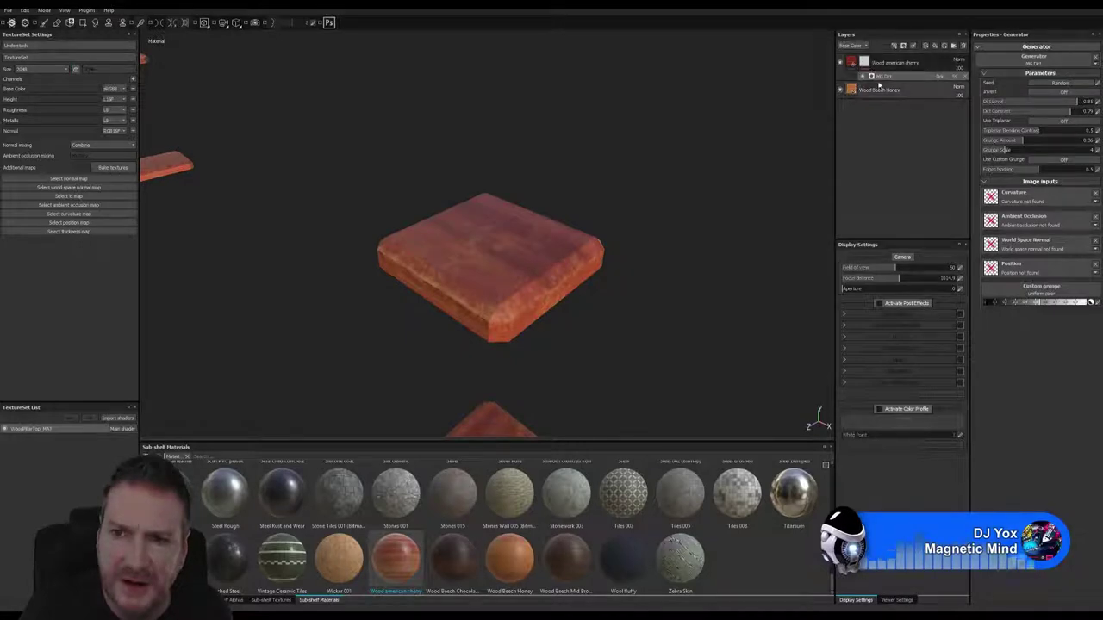
left_click(10, 11)
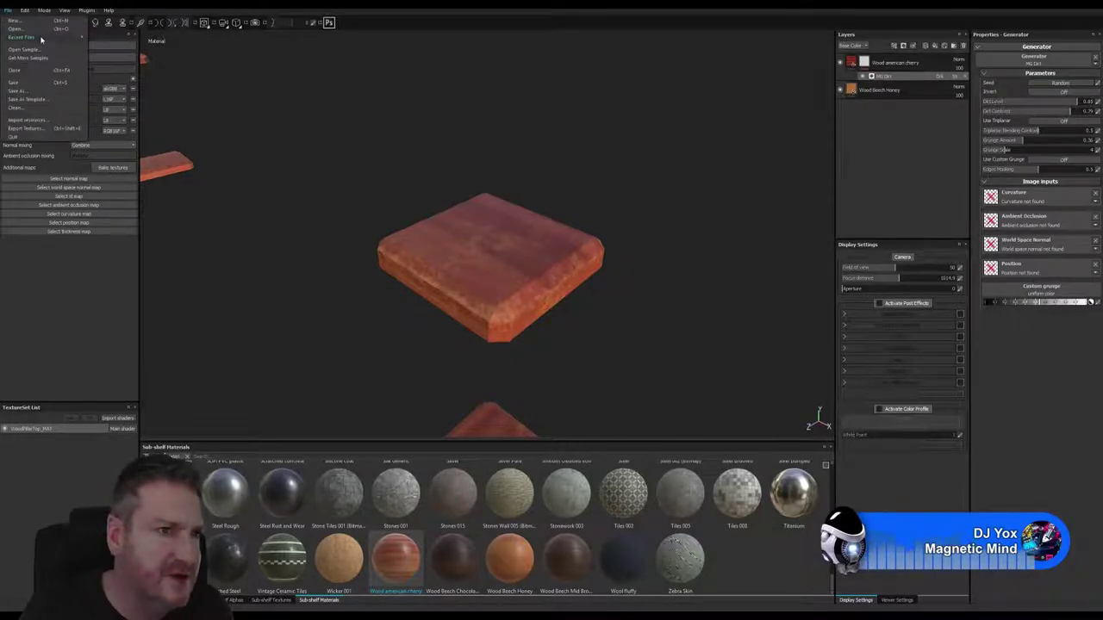
Reopen the banister rail project from Recent Files without saving the corner piece.
mouse_move(52, 37)
left_click(172, 46)
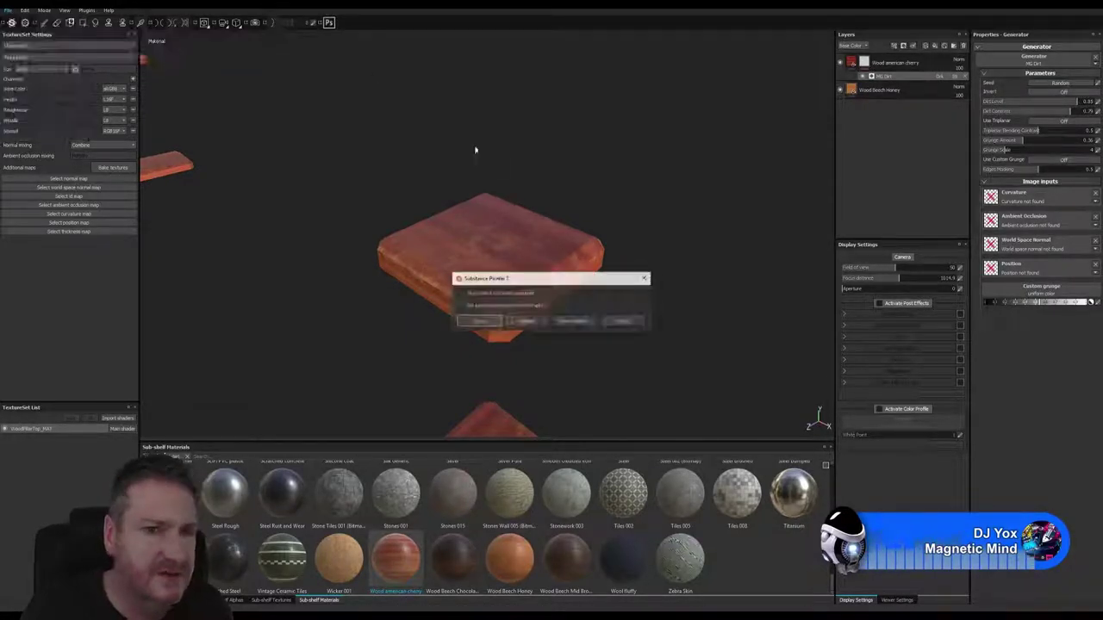
left_click(524, 321)
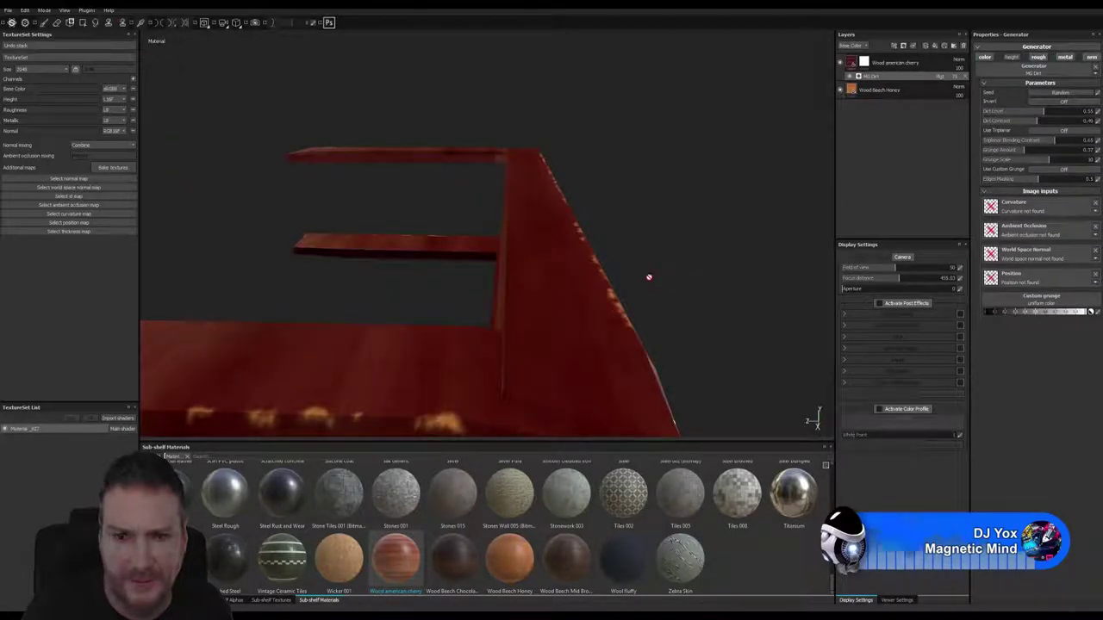
Try another MG Dirt blend mode, then delete the MG Dirt generator from the mask.
left_click(943, 75)
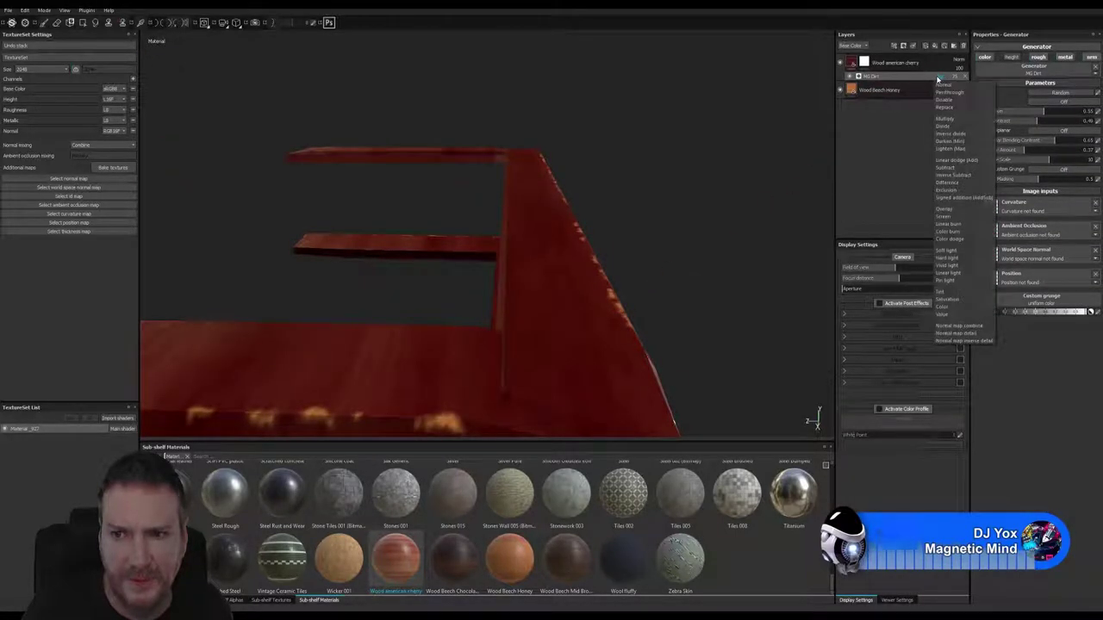
left_click(944, 126)
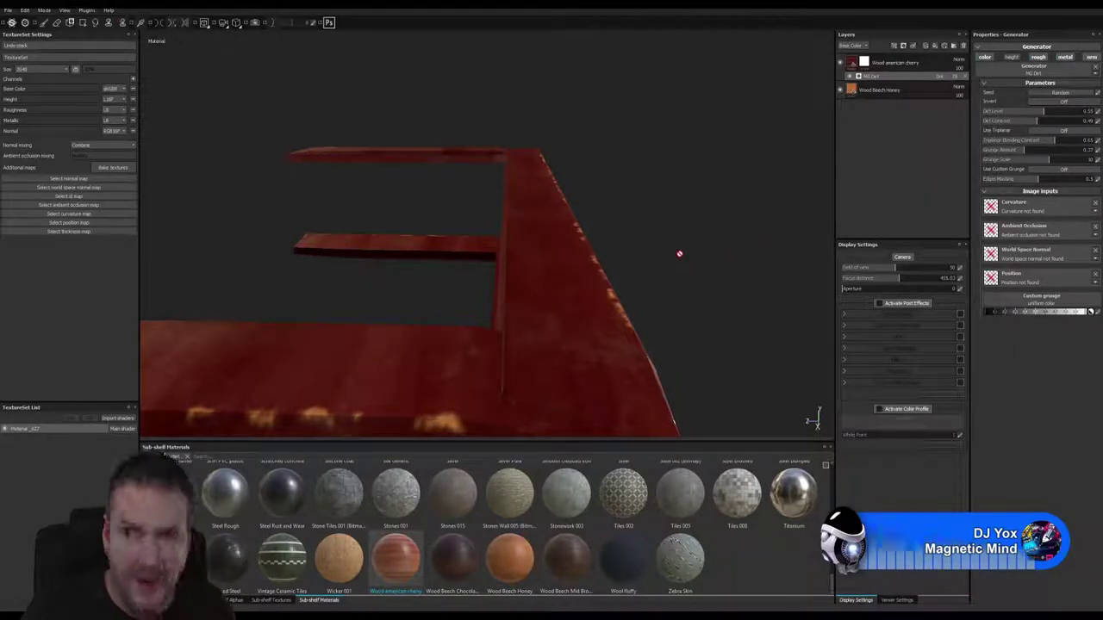
key("alt")
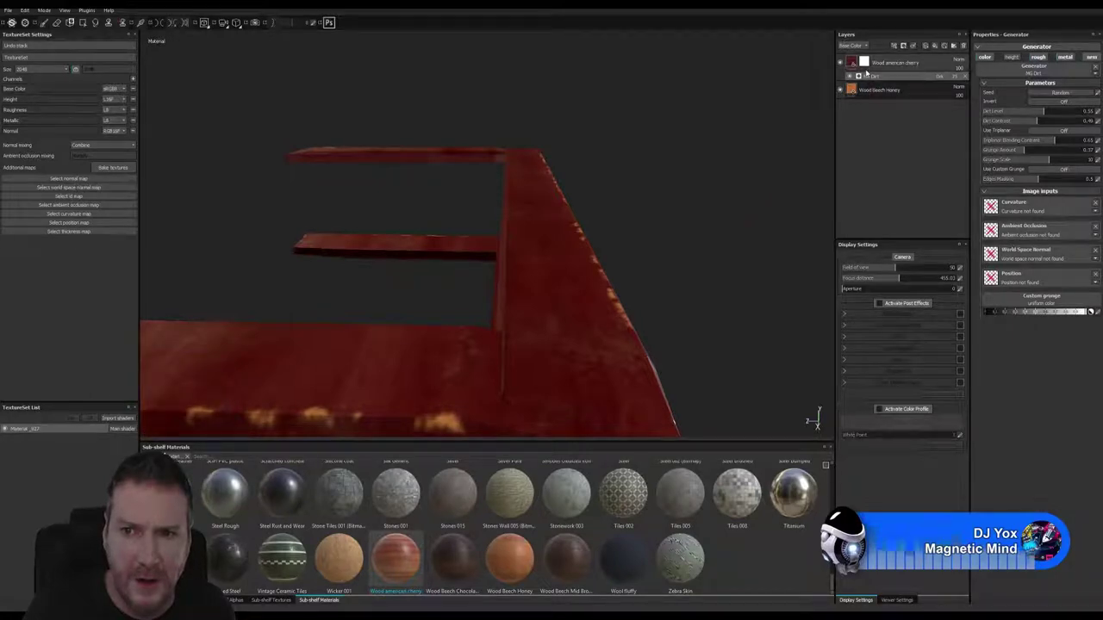
key("Delete")
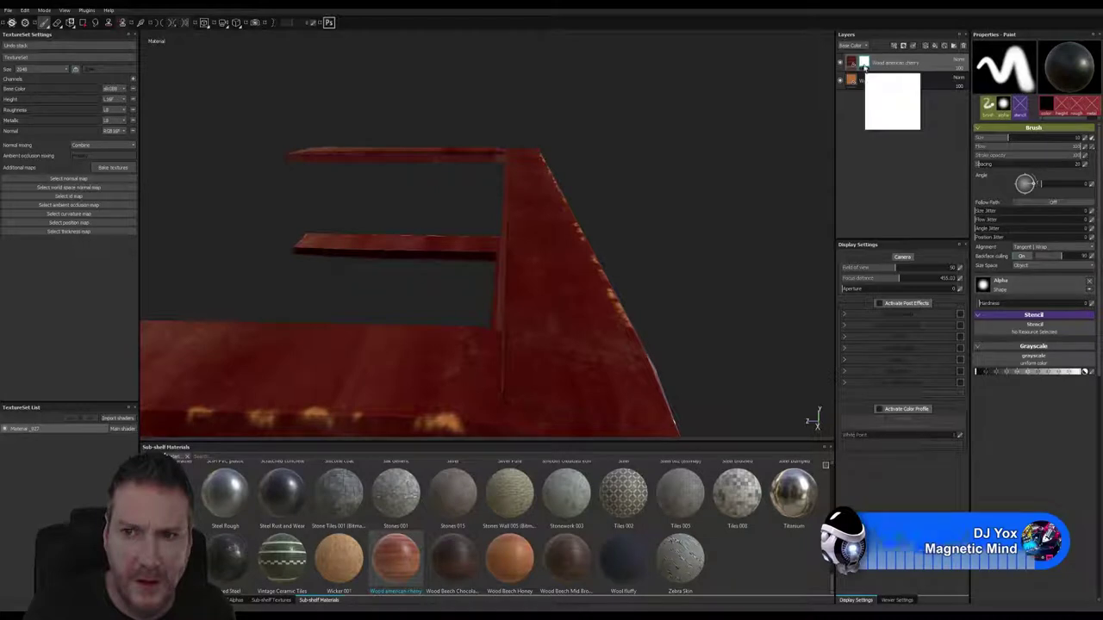
Add an MG Dirt generator to the cherry layer's mask.
right_click(864, 69)
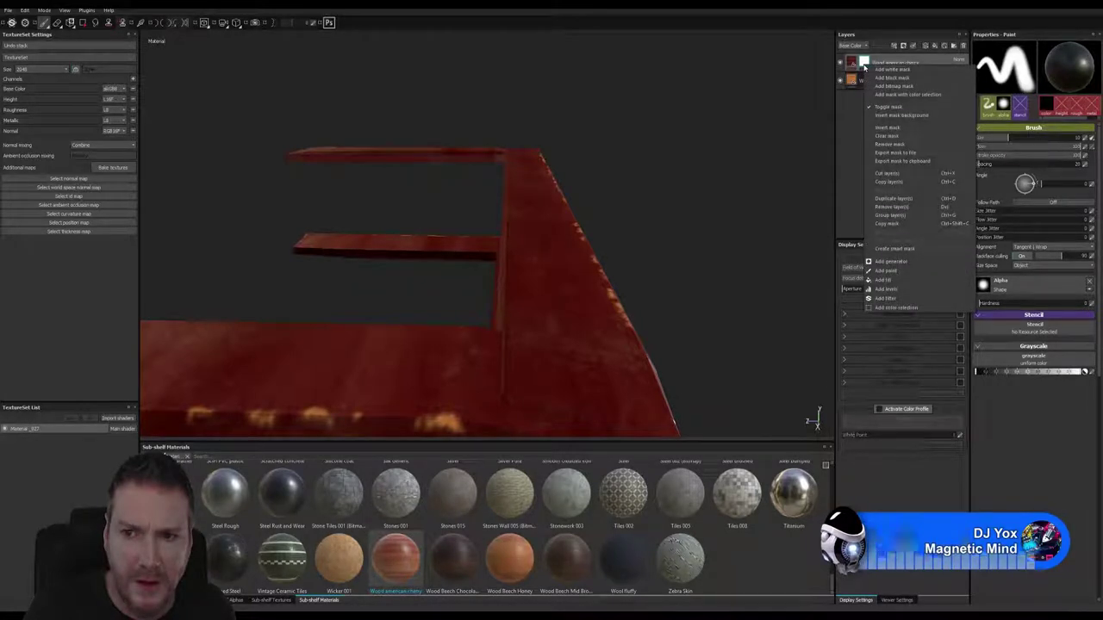
key("Escape")
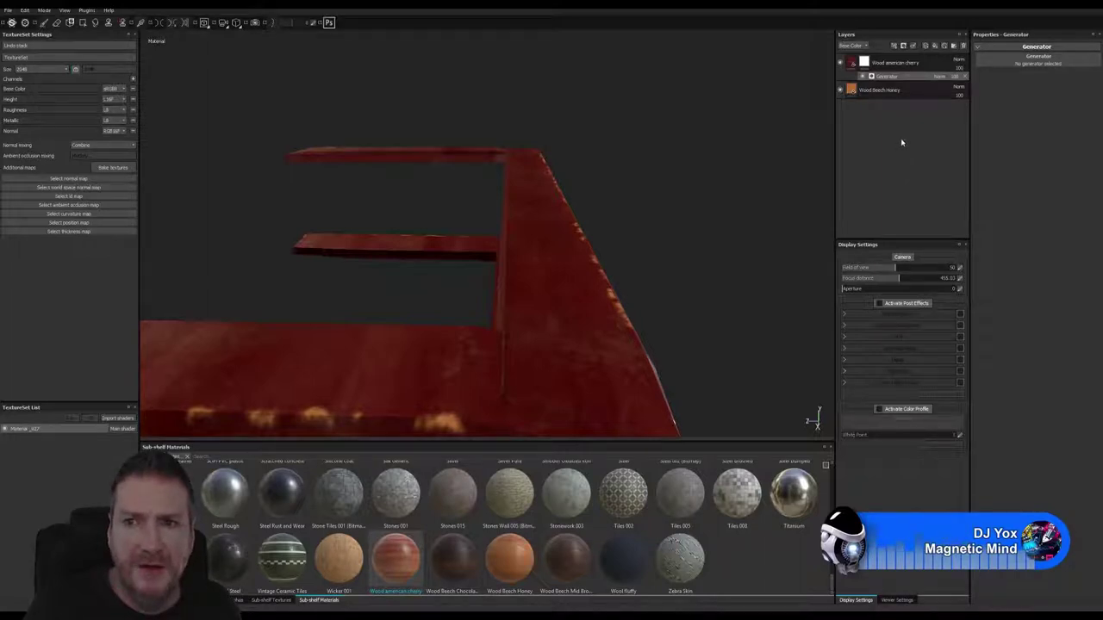
left_click(1035, 56)
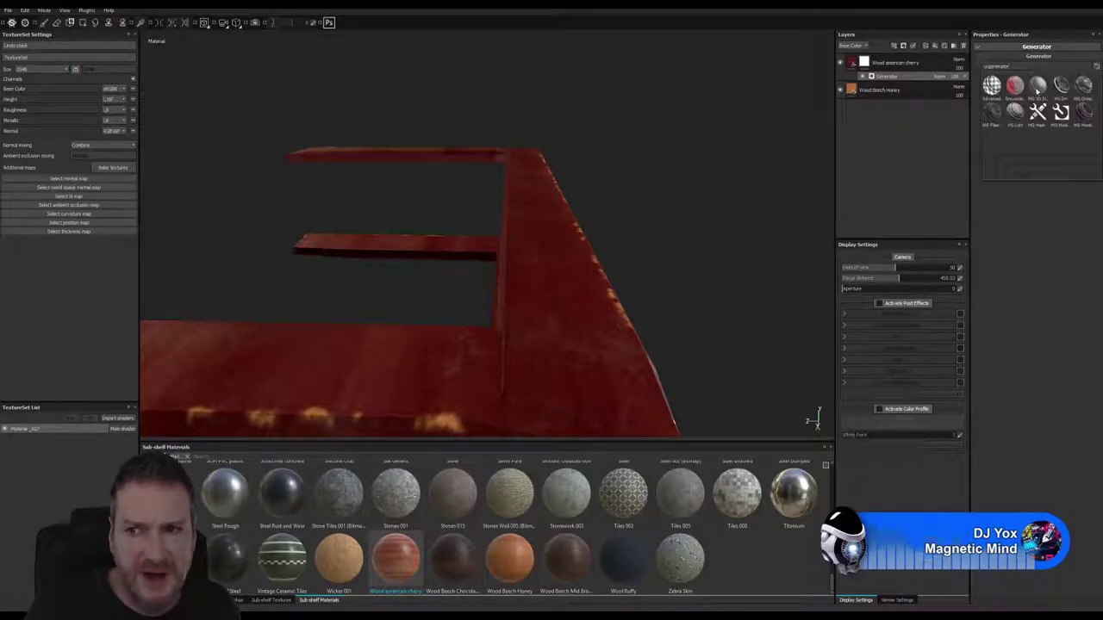
left_click(1037, 84)
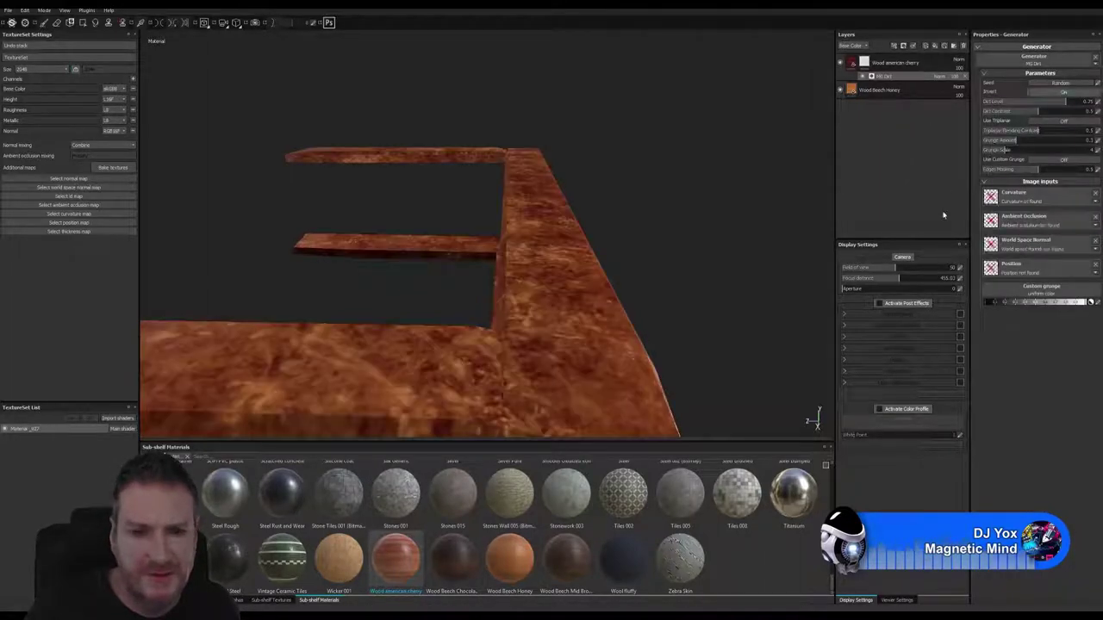
left_click_drag(712, 284, 638, 293, "alt")
Set the MG Dirt generator's blend mode to Lighten (Max).
left_click(939, 77)
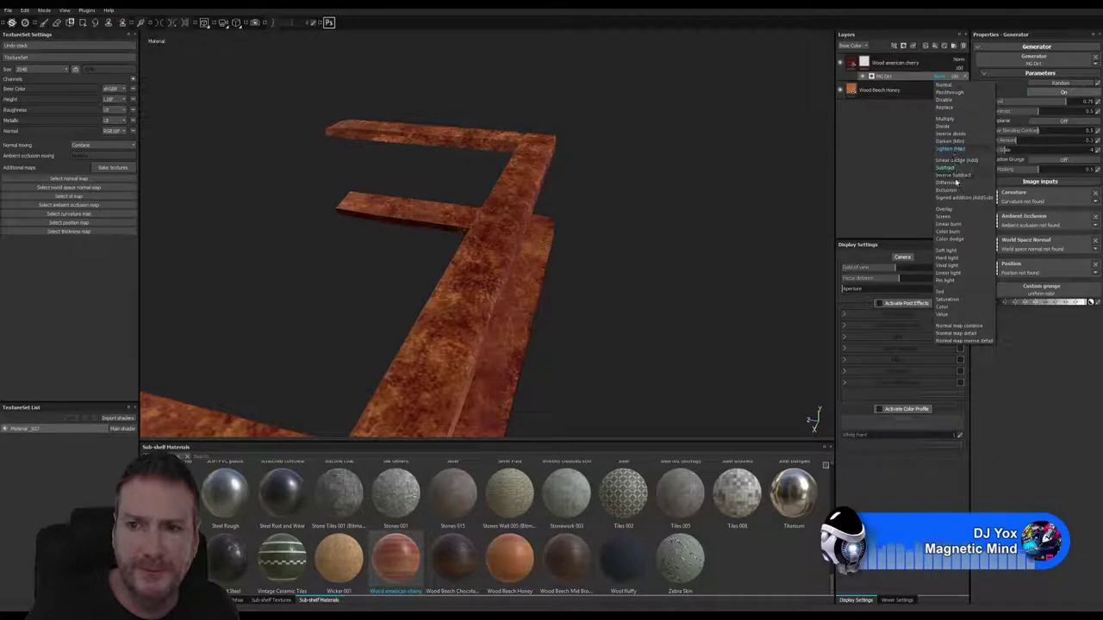
left_click(948, 146)
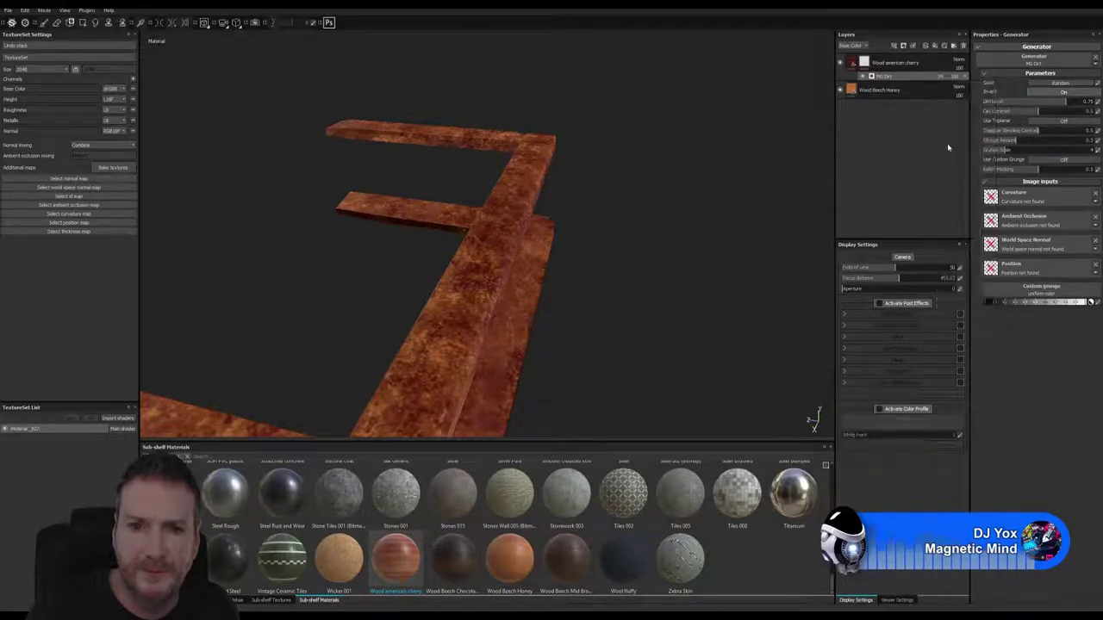
left_click_drag(608, 325, 482, 319, "alt")
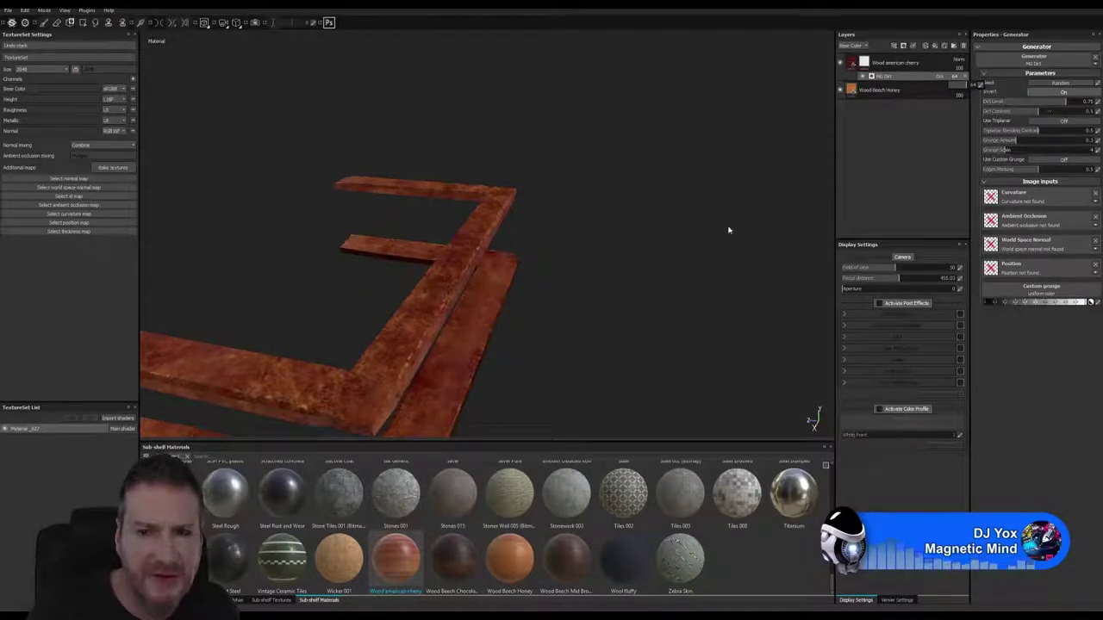
Lower the MG Dirt generator's Dirt Level to reduce grime, checking the rail corner.
mouse_move(514, 345)
left_mouse_down("alt")
mouse_move(485, 374)
mouse_move(525, 290)
mouse_move(293, 403)
mouse_move(414, 345)
mouse_move(540, 333)
mouse_move(645, 293)
left_mouse_up("alt")
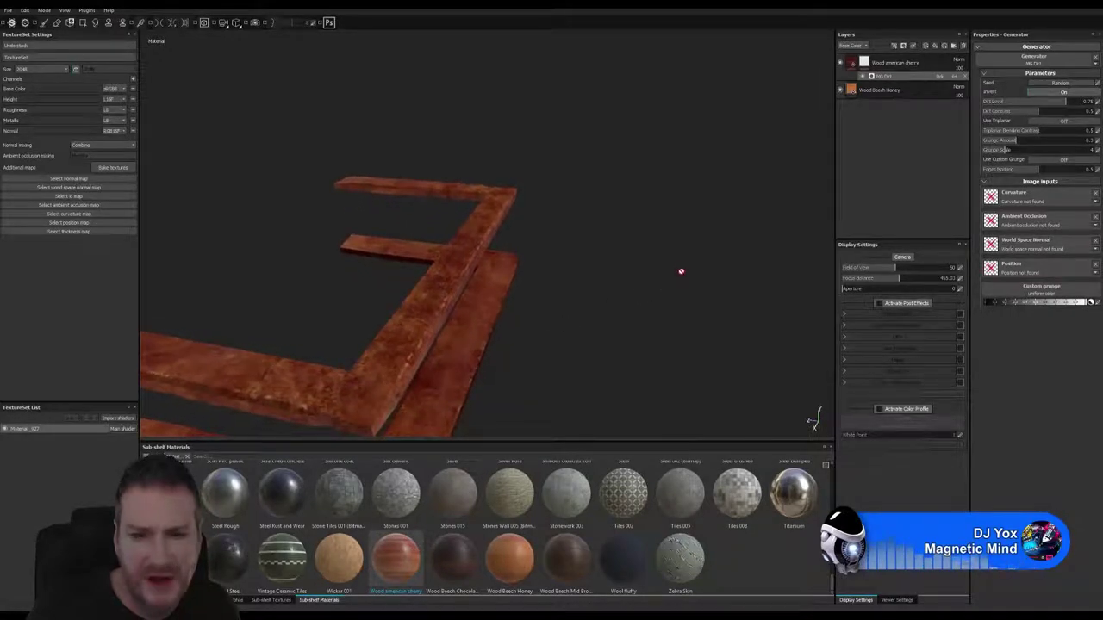
left_click(1076, 200)
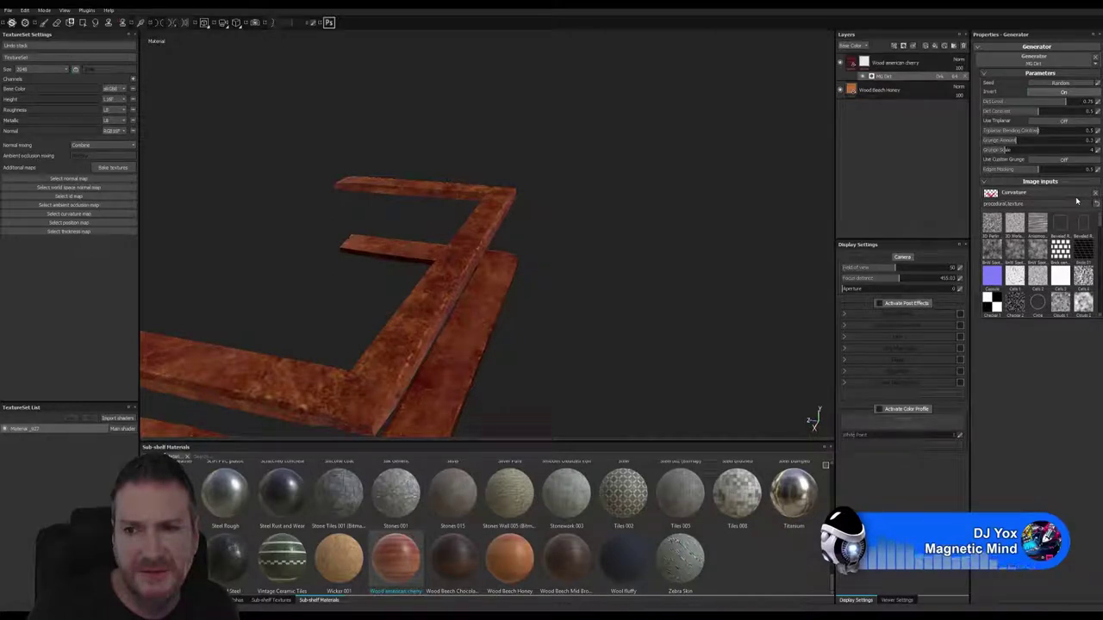
left_click(939, 201)
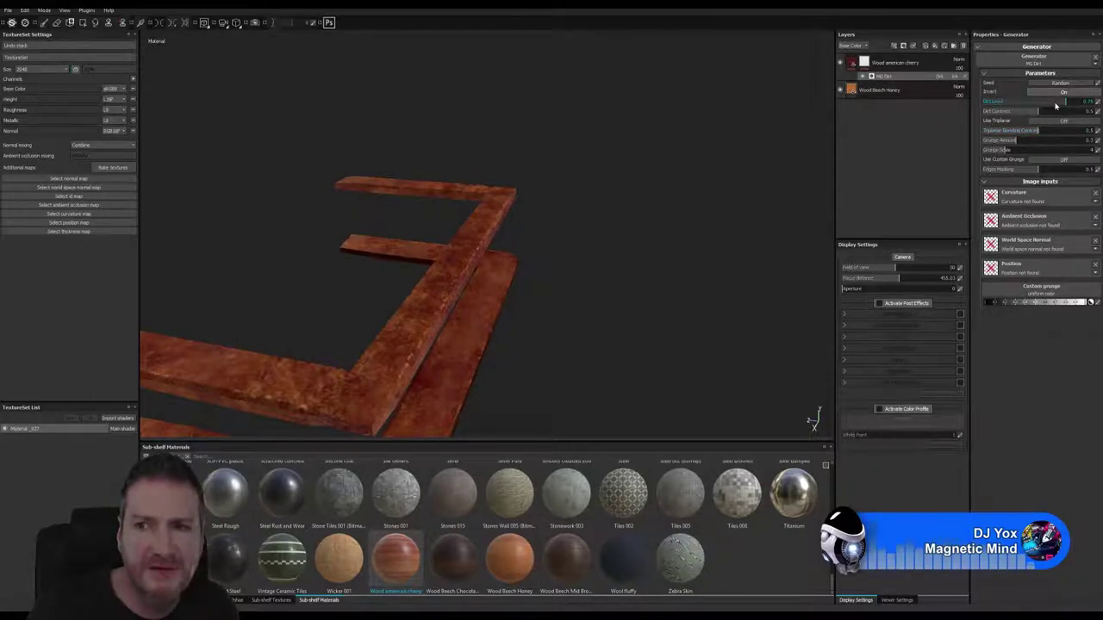
mouse_move(1065, 101)
left_mouse_down()
mouse_move(1040, 105)
mouse_move(1055, 102)
left_mouse_up()
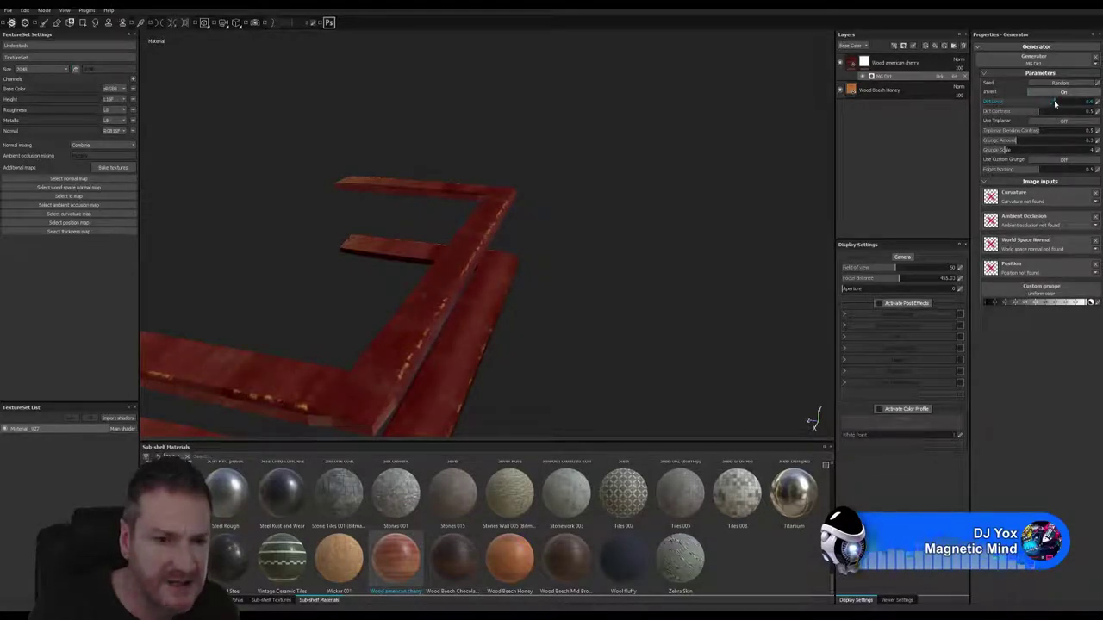
left_click_drag(376, 380, 303, 387, "alt")
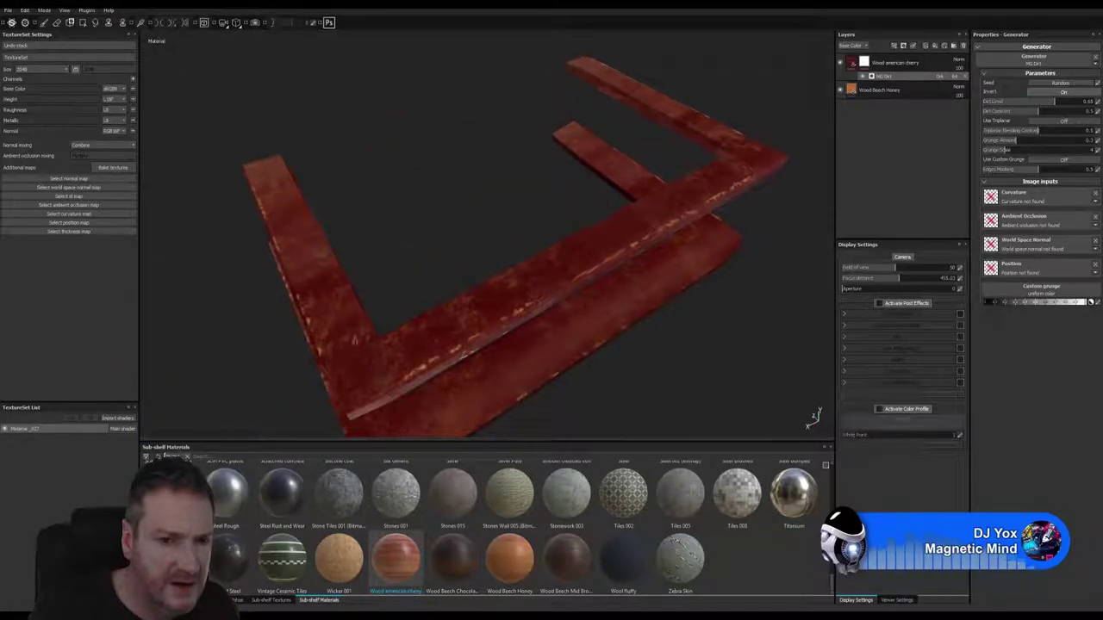
right_click_drag(645, 315, 376, 371, "alt")
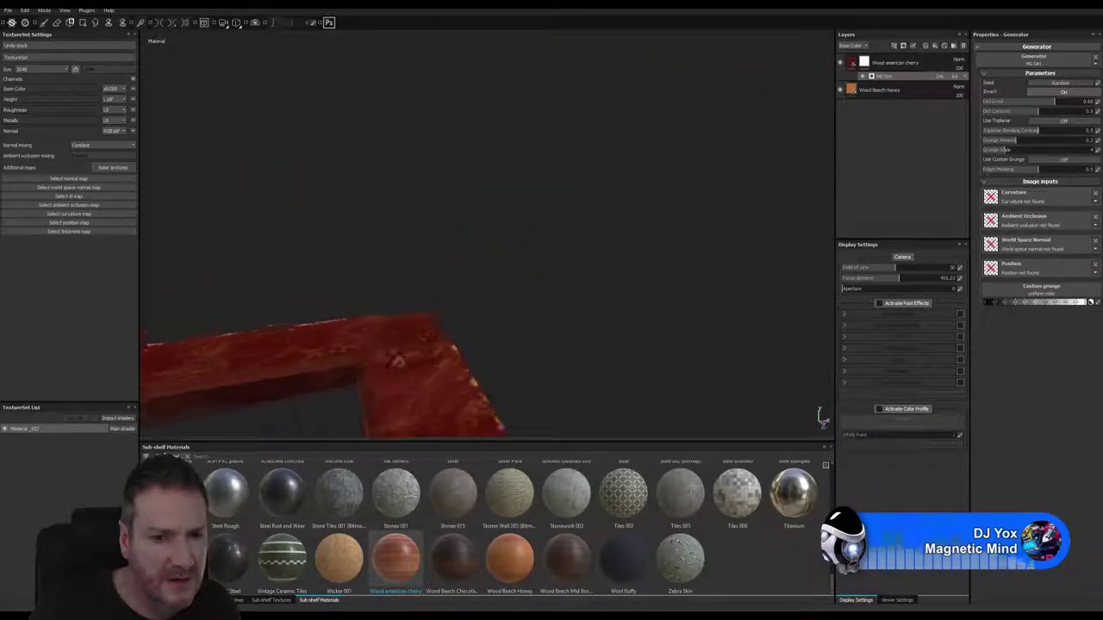
left_click_drag(376, 370, 520, 353, "alt")
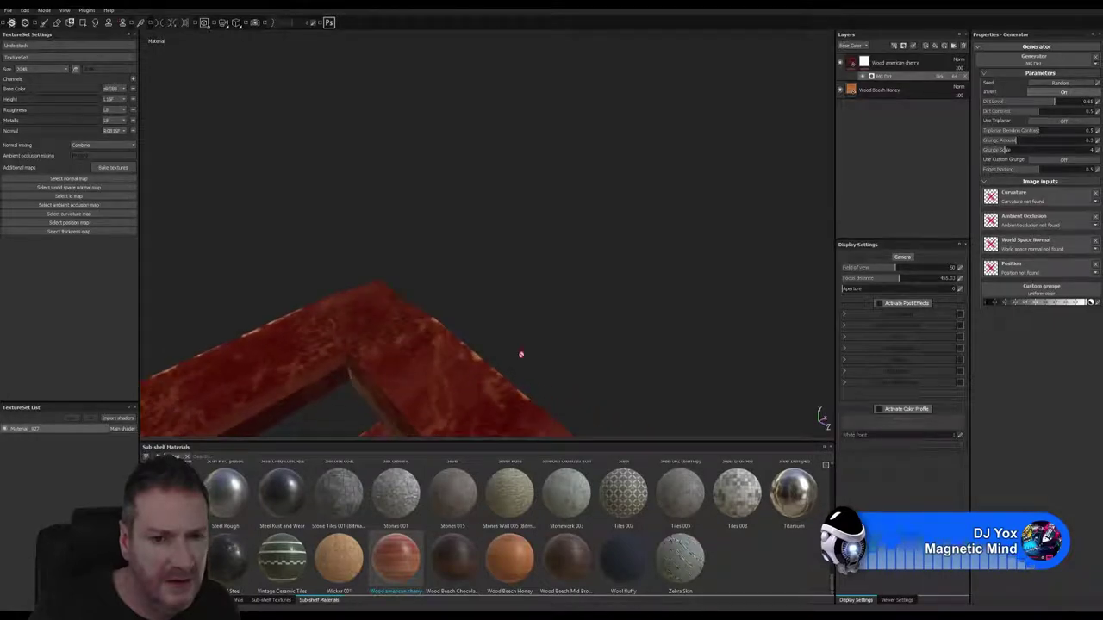
Raise the Dirt Contrast for a deeper red and view the rails near top-down.
left_click_drag(1038, 111, 1026, 111)
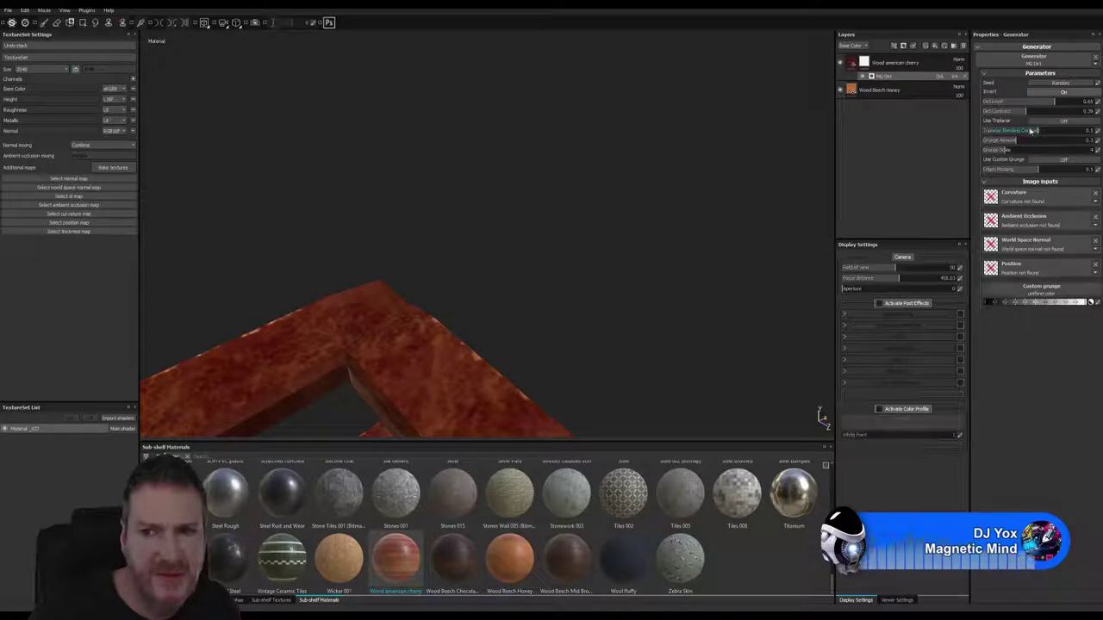
left_click(1044, 113)
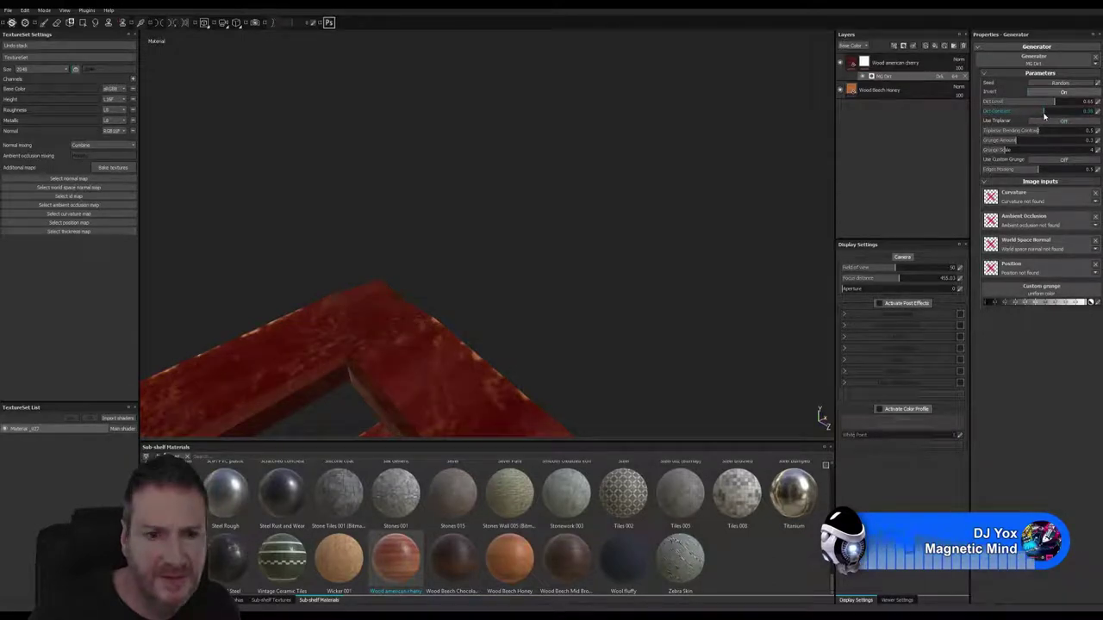
left_click_drag(374, 343, 245, 307, "alt")
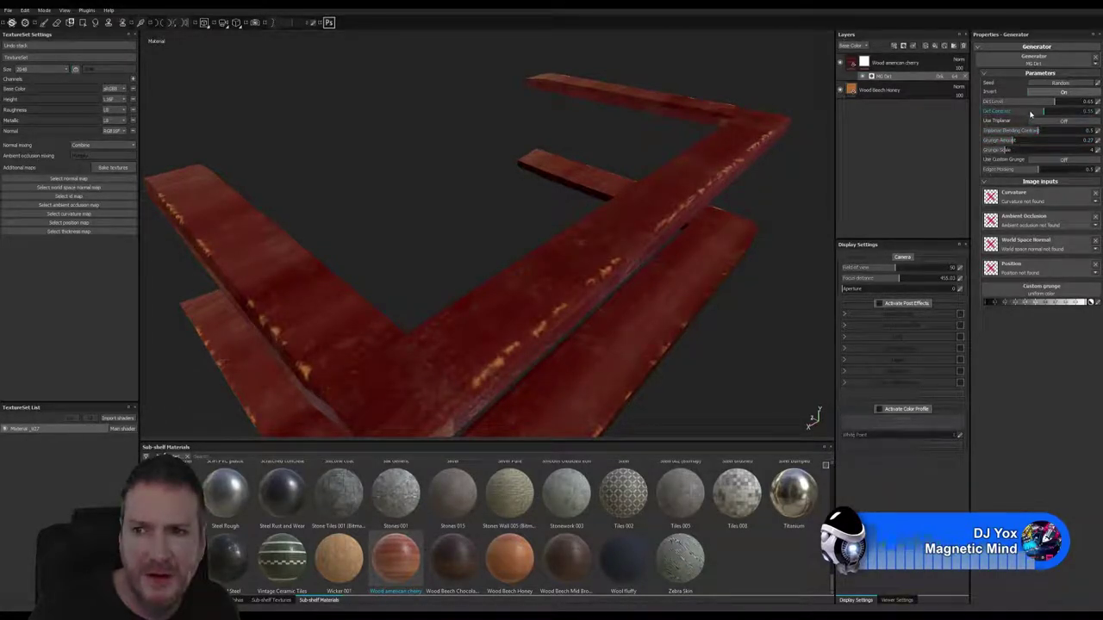
left_click(1031, 112)
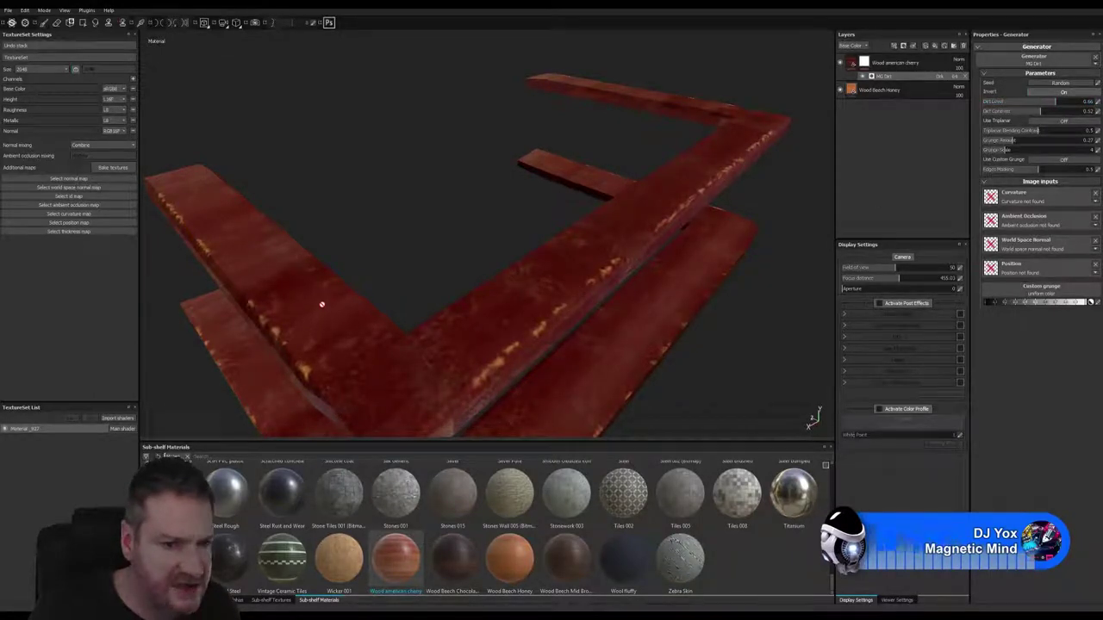
scroll(388, 360, "up", 6)
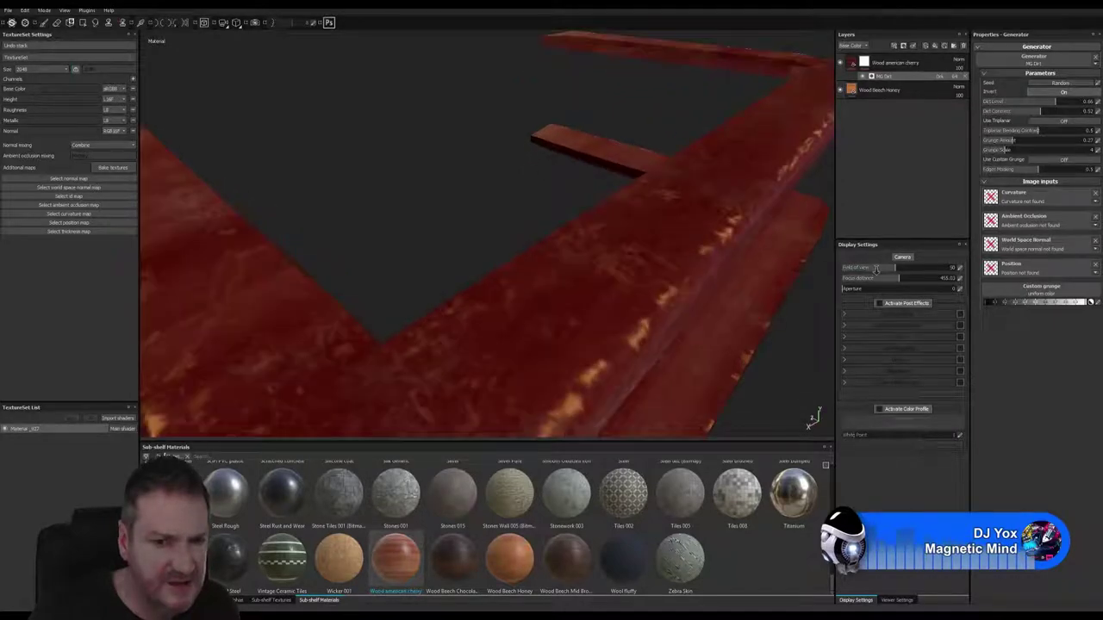
left_click_drag(390, 365, 653, 362, "alt")
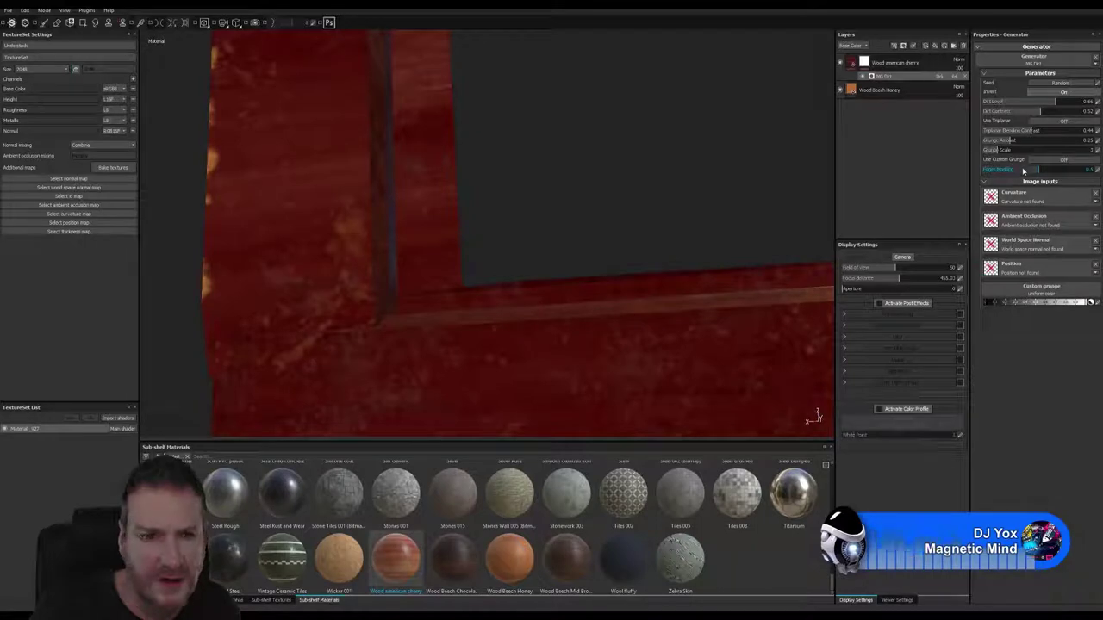
Rebalance the MG Dirt contrast and edges masking, inspecting the frame from above and its corner.
left_click(1027, 170)
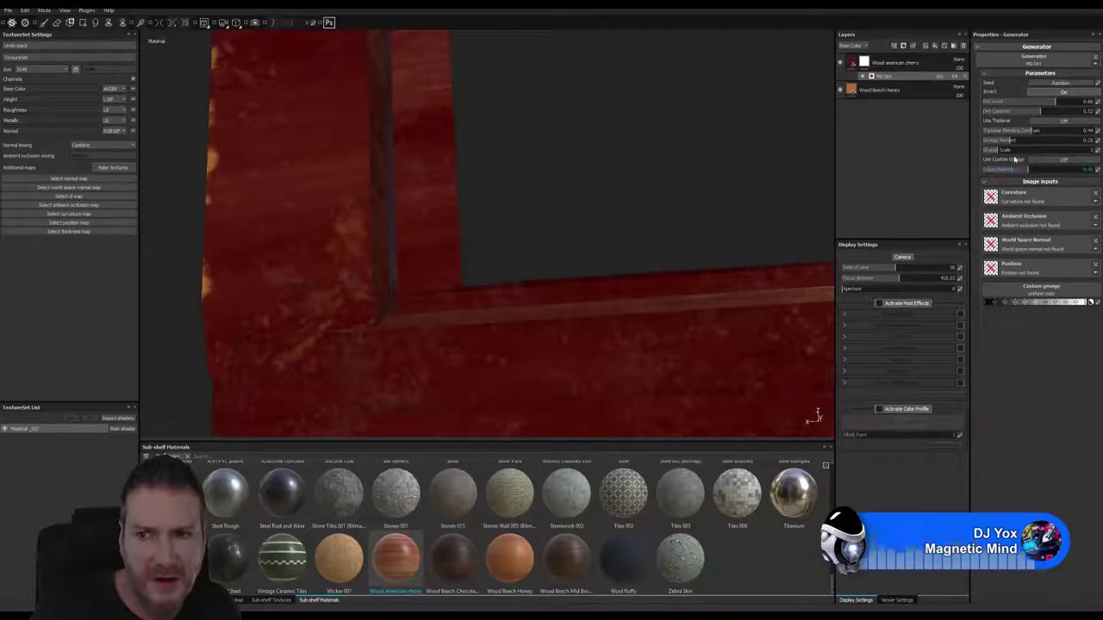
left_click(1034, 112)
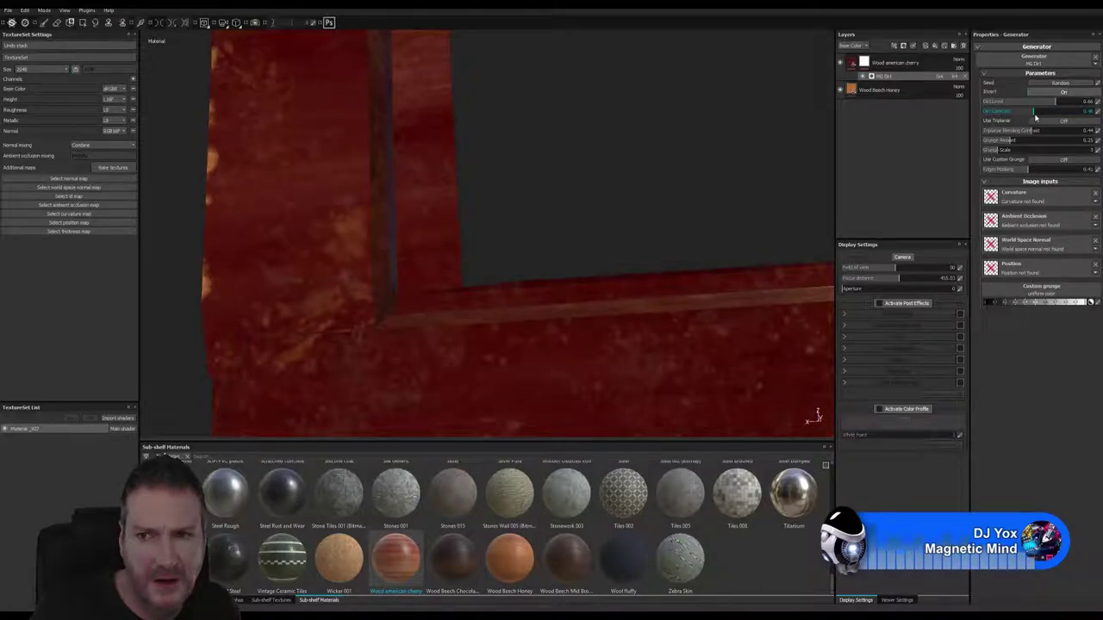
left_click_drag(1036, 116, 1039, 114)
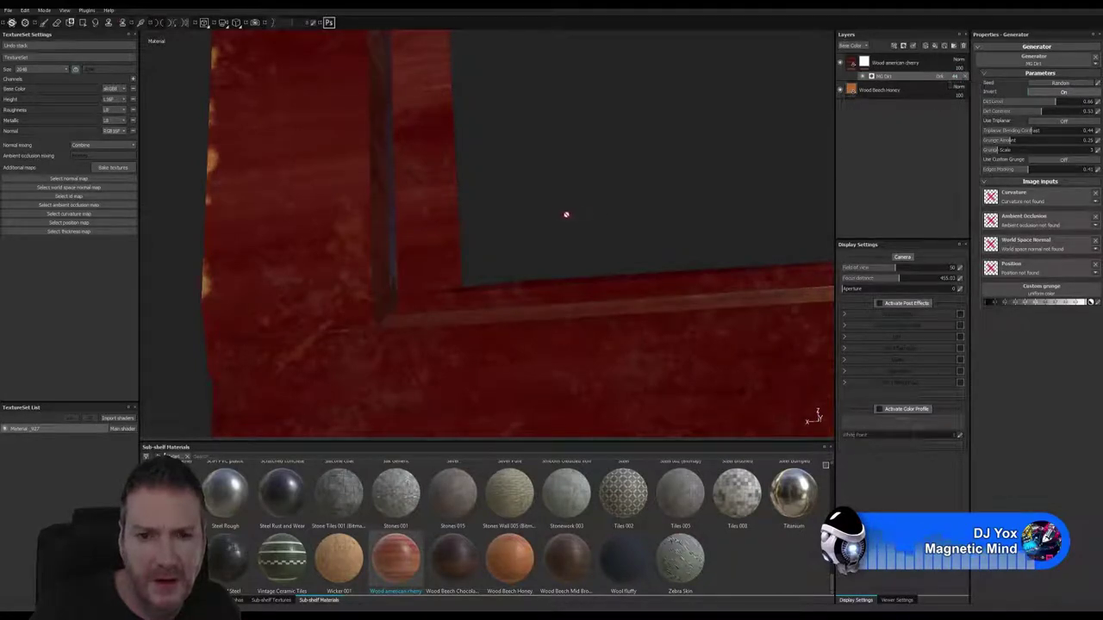
scroll(546, 229, "down", 3)
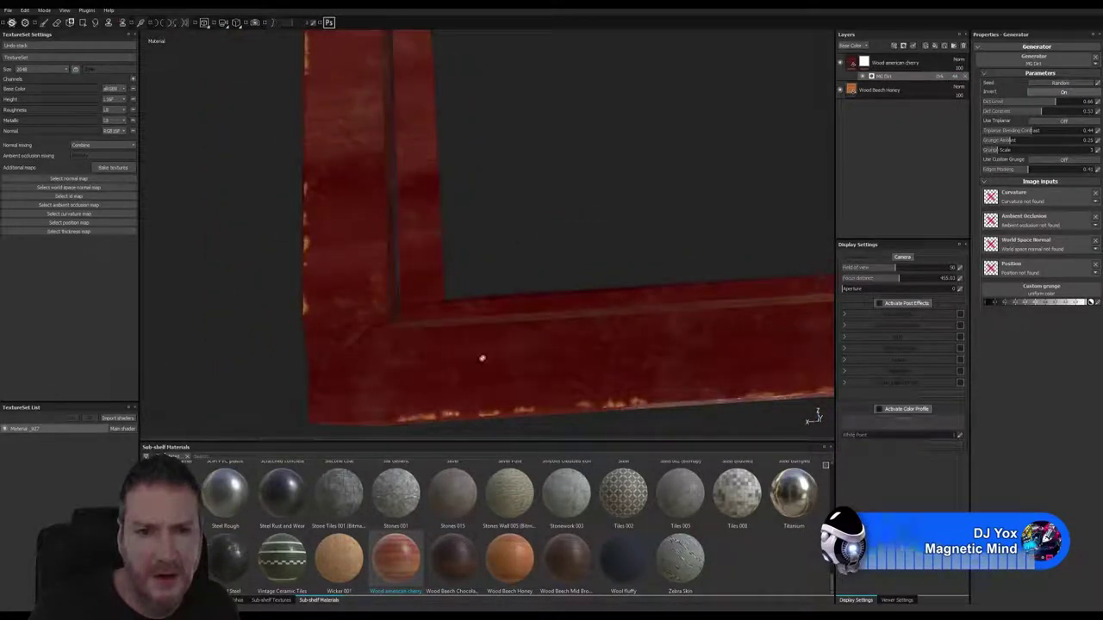
left_click_drag(482, 357, 184, 392, "alt")
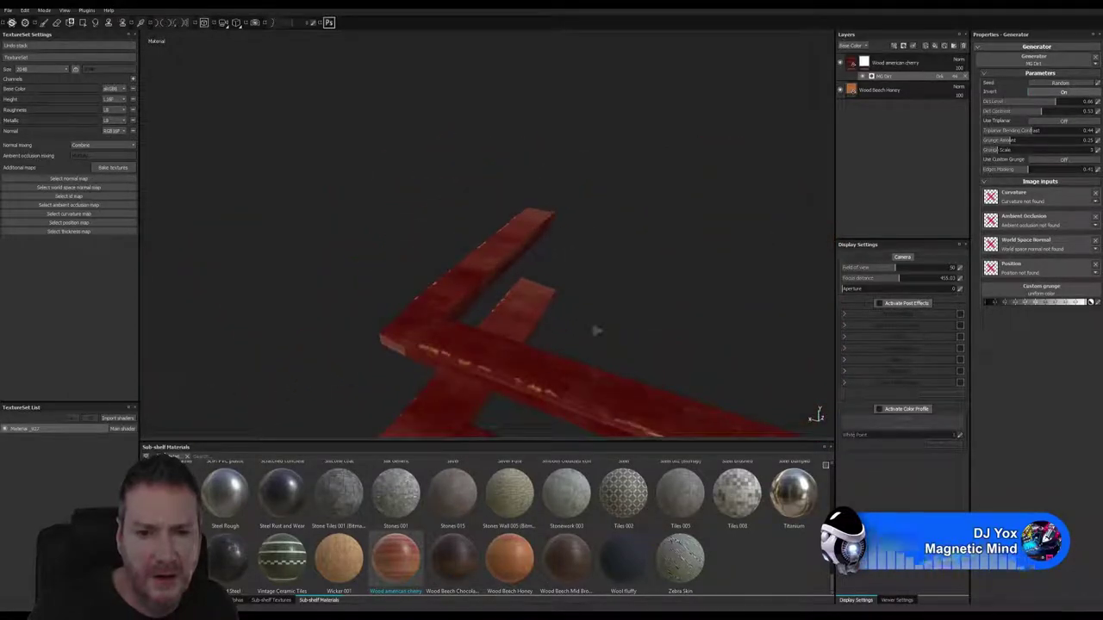
scroll(423, 210, "up", 6)
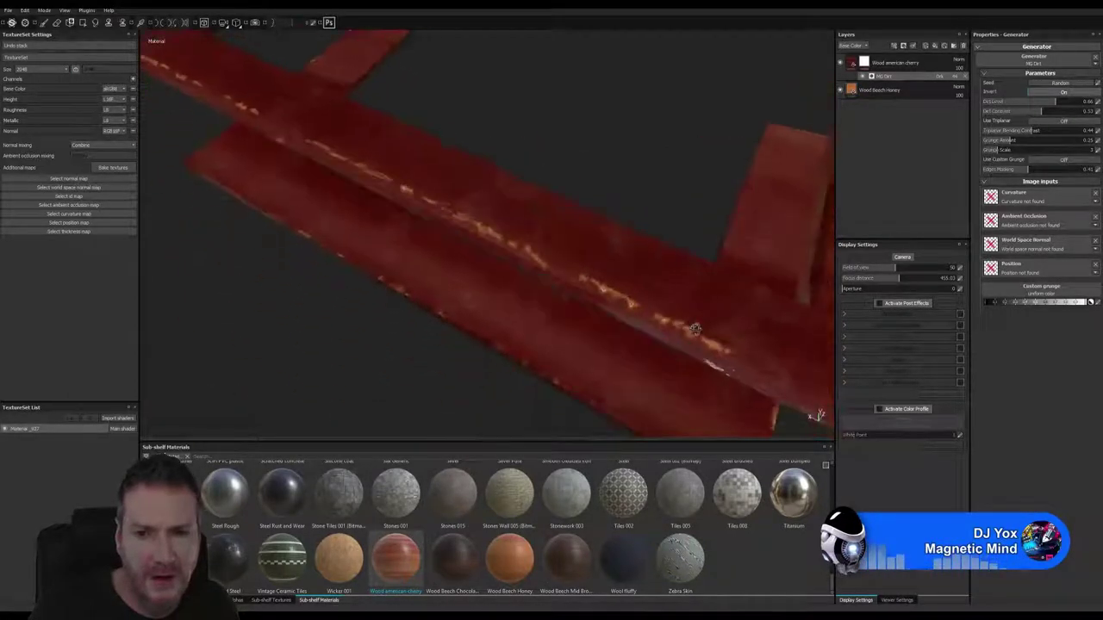
left_click_drag(696, 329, 296, 354, "alt")
scroll(512, 222, "up", 4)
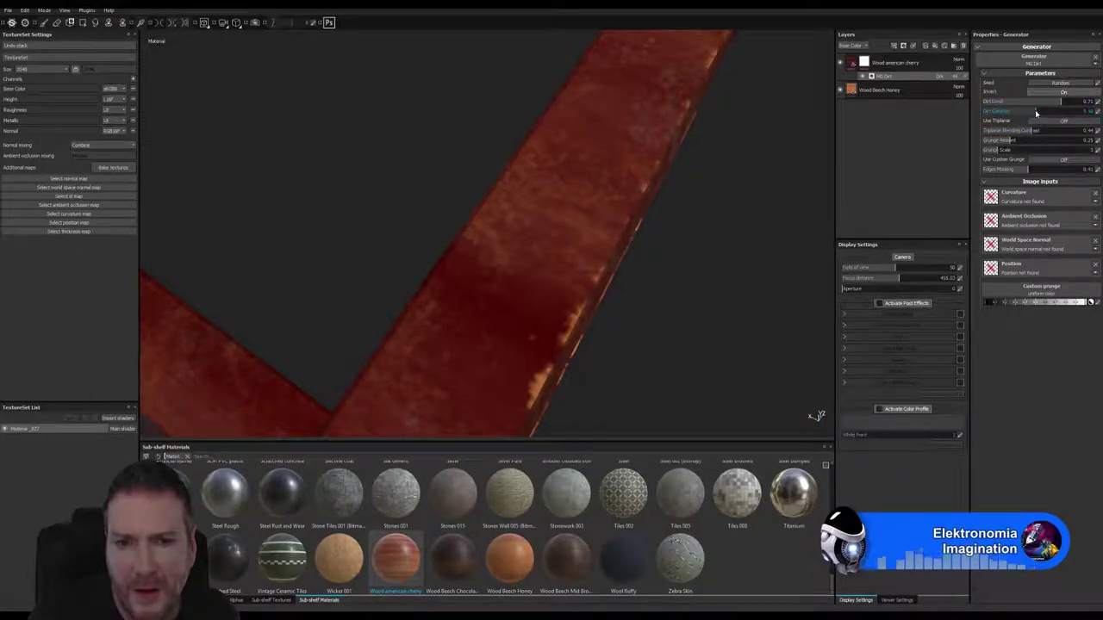
Set Dirt Contrast to about 0.46, Grunge Amount to 0.25, and lower Edges Masking.
left_click(1035, 110)
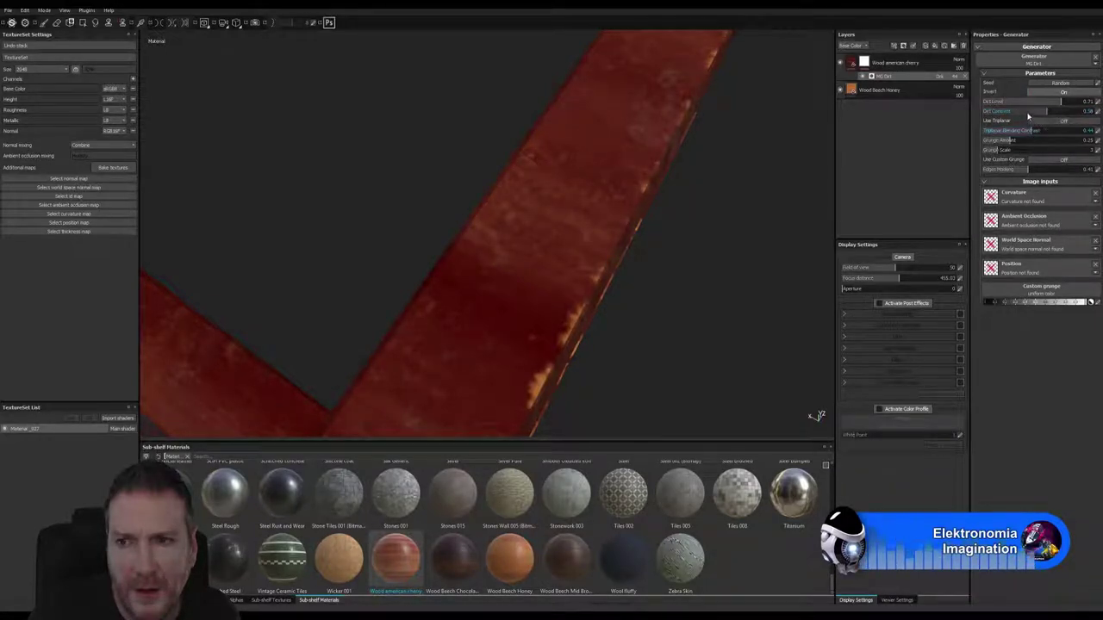
left_click(1033, 110)
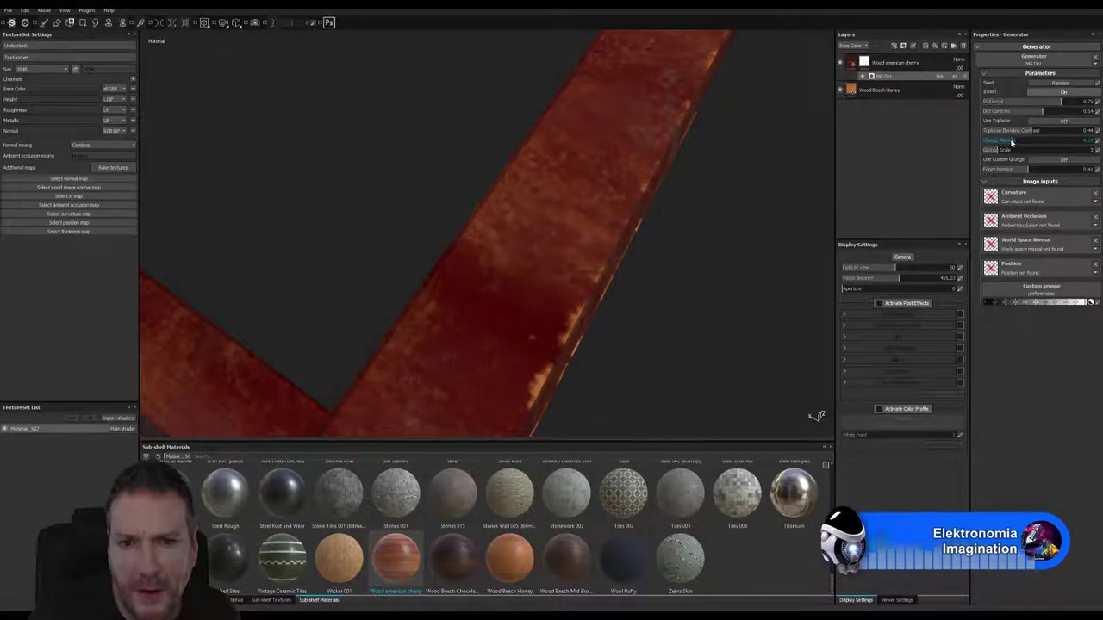
left_click(1011, 141)
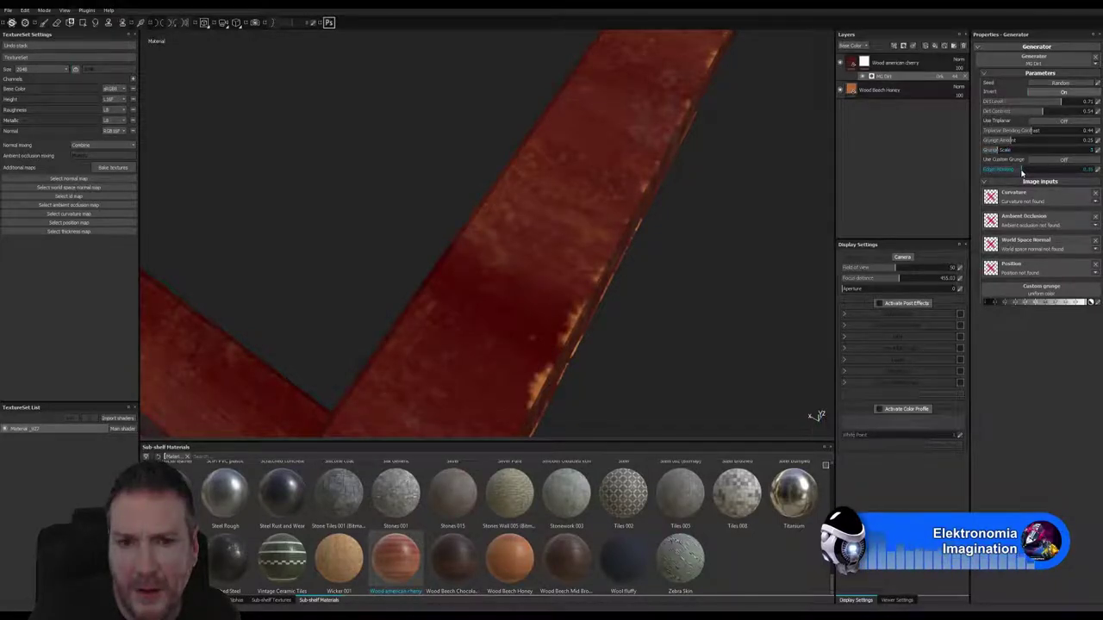
left_click_drag(1027, 172, 1020, 171)
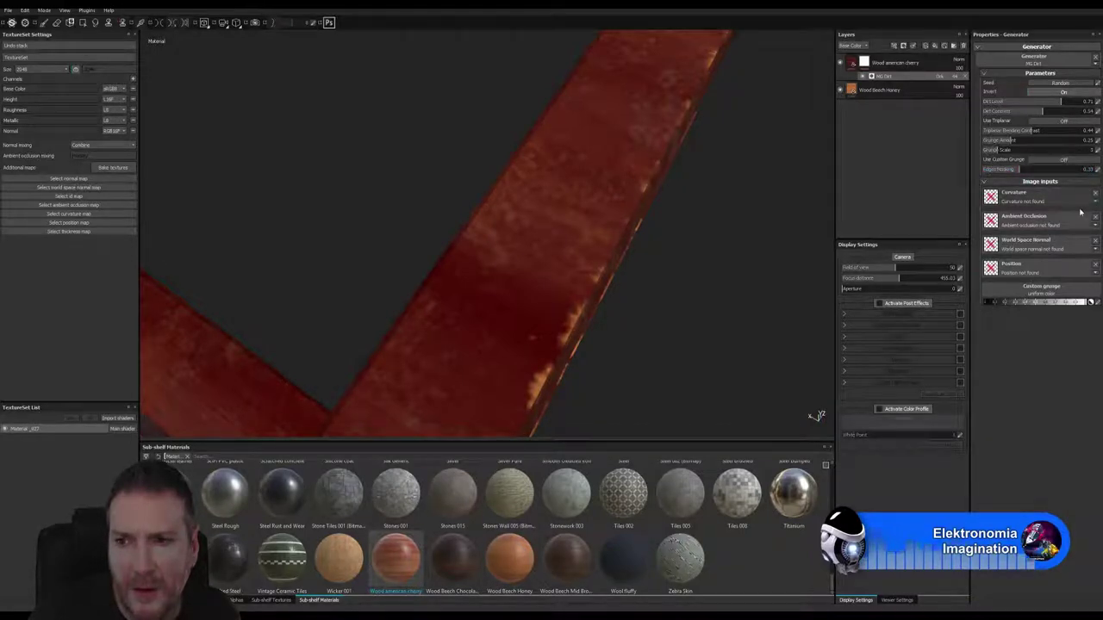
left_click_drag(646, 298, 409, 171, "alt")
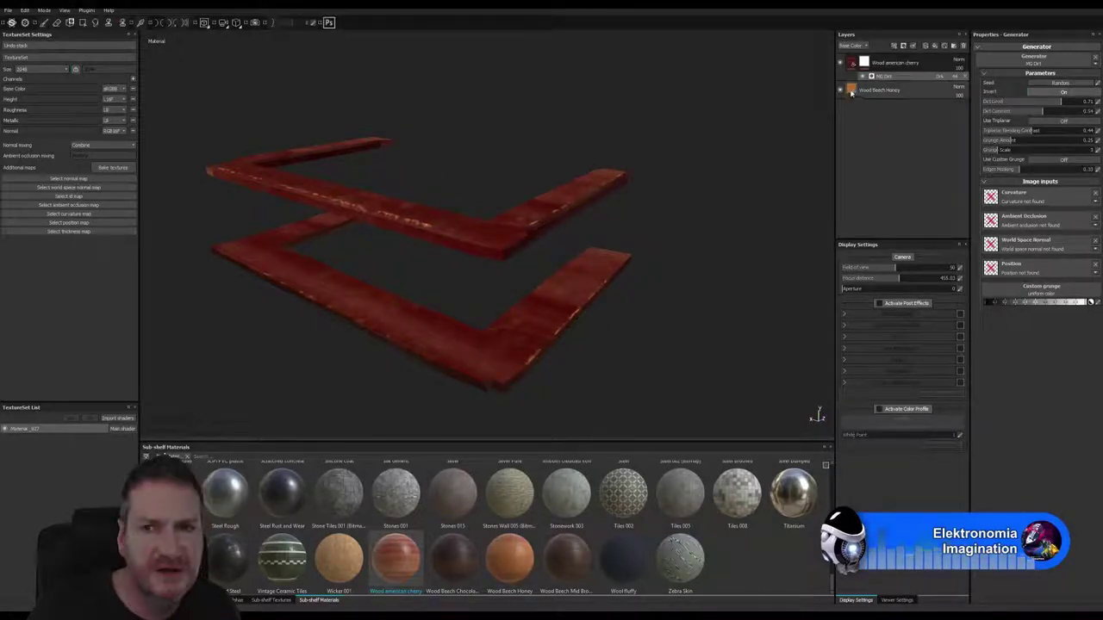
Darken the Wood Beech Honey base layer's Wood Color and inspect the rails from below.
left_click(880, 92)
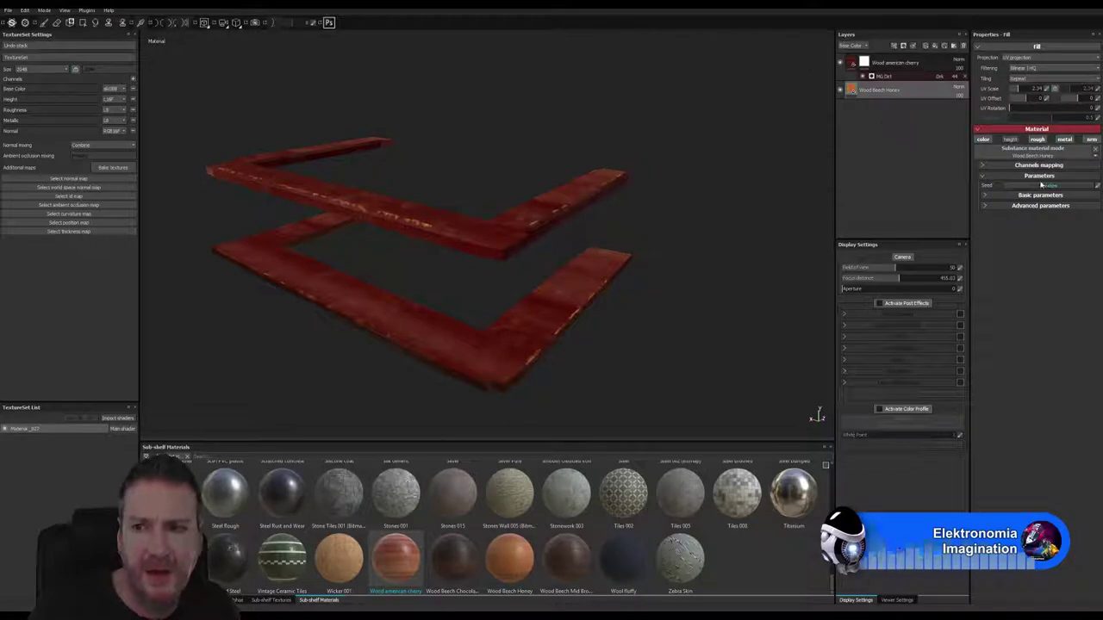
left_click(991, 207)
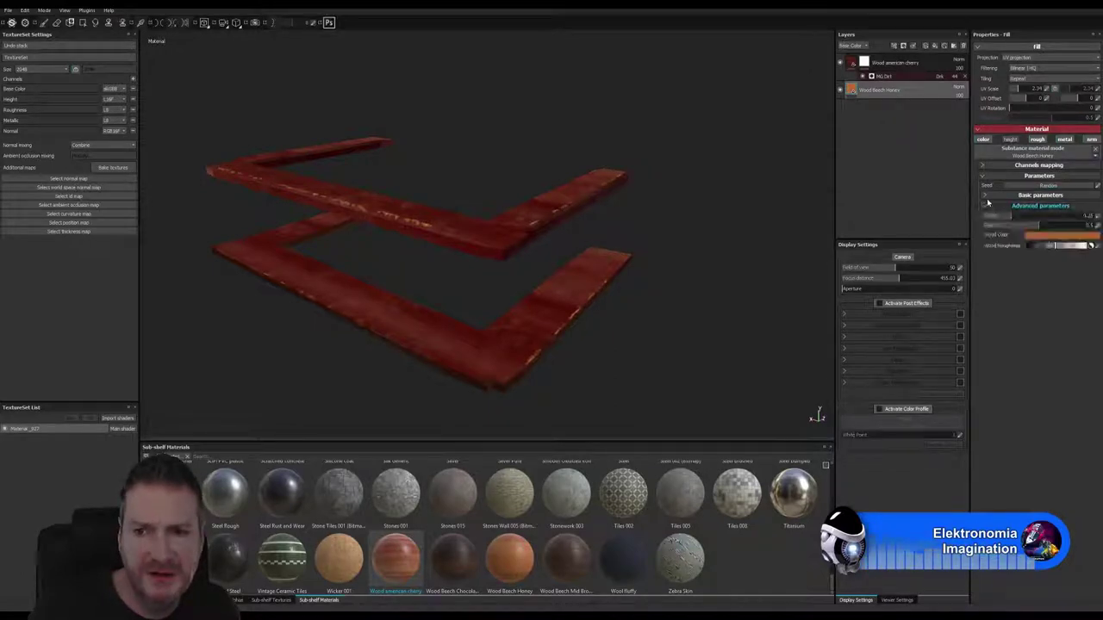
left_click(1046, 242)
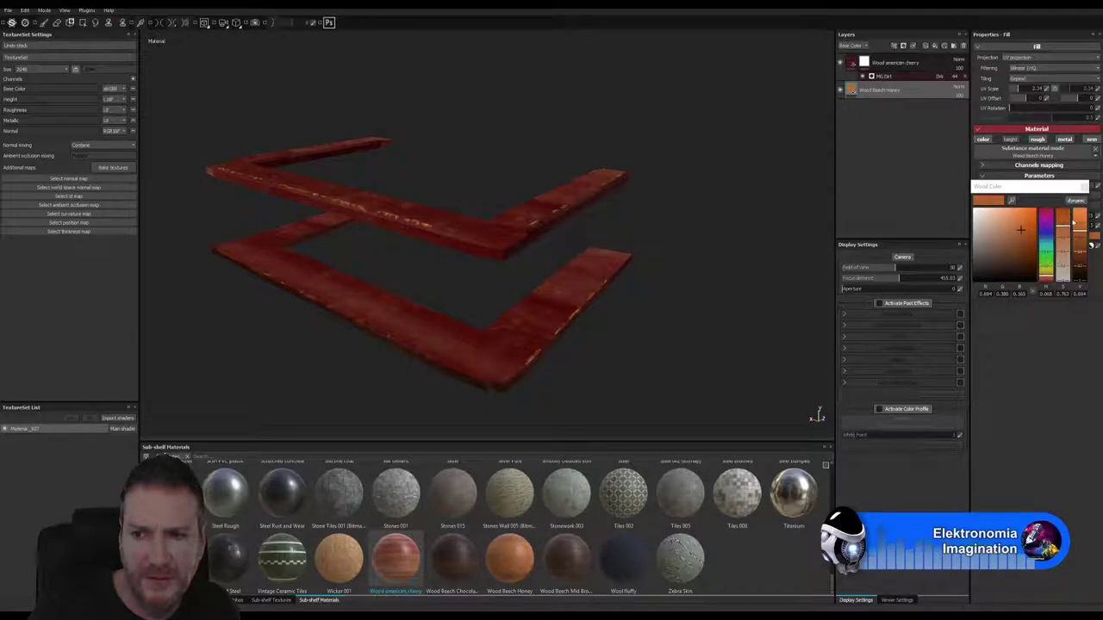
left_click(1081, 244)
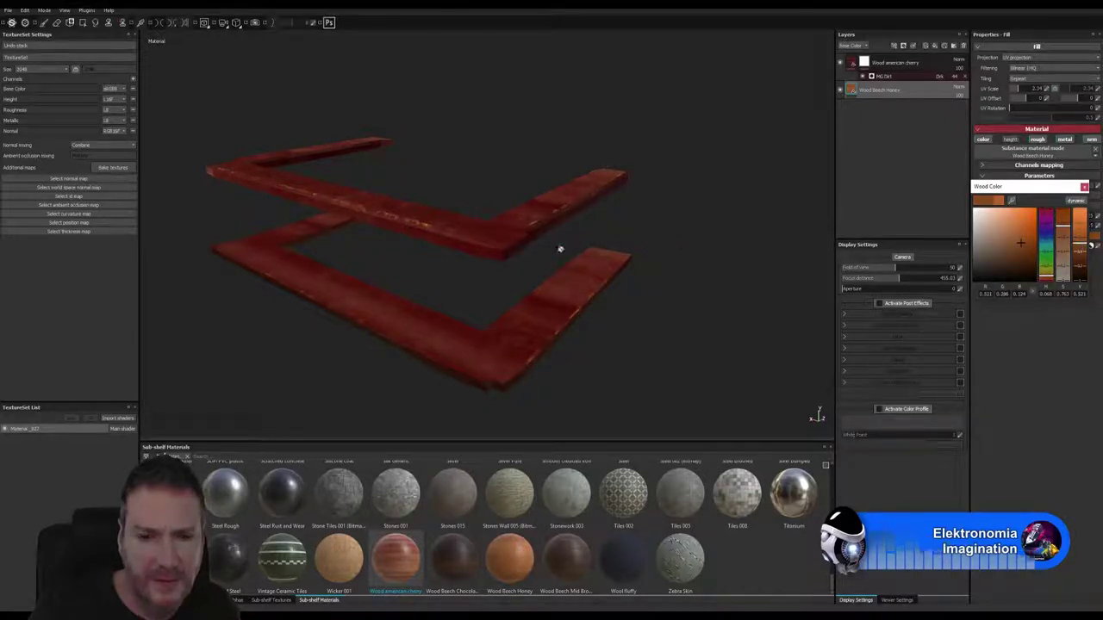
left_click_drag(560, 249, 384, 190, "alt")
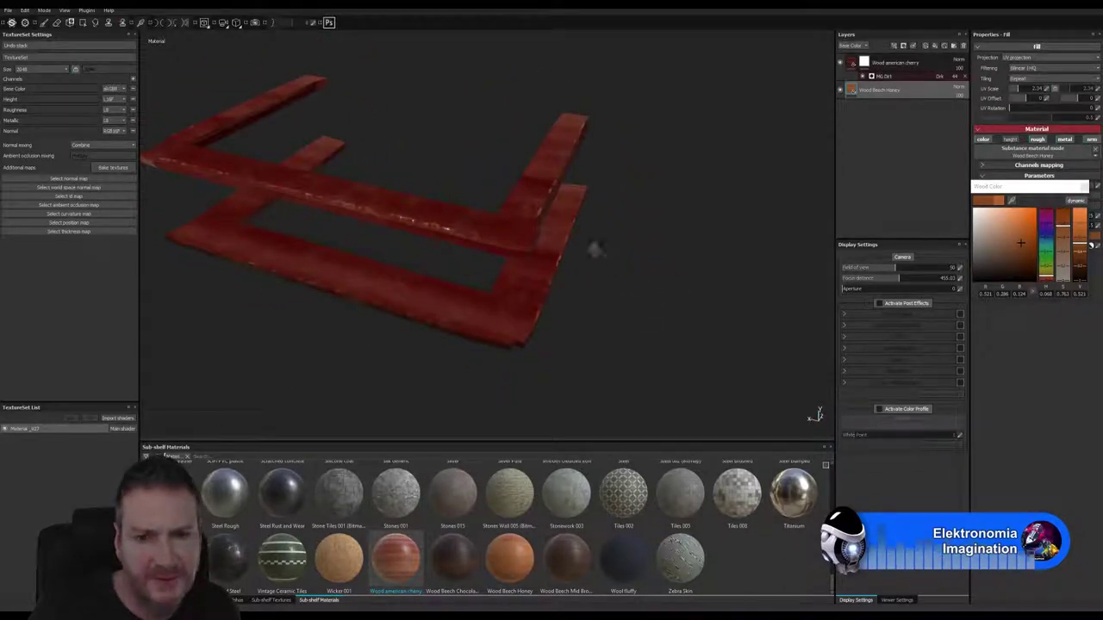
left_click_drag(595, 249, 557, 115, "alt")
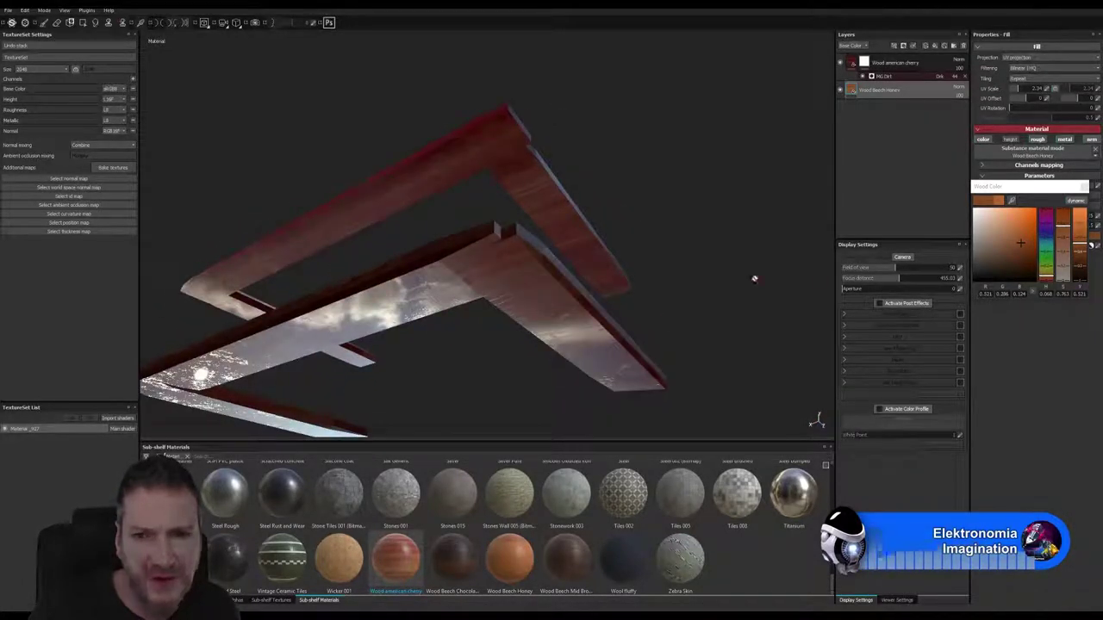
Enable the roughness channel on the Wood american cherry fill, mapped to roughness.
left_click(851, 63)
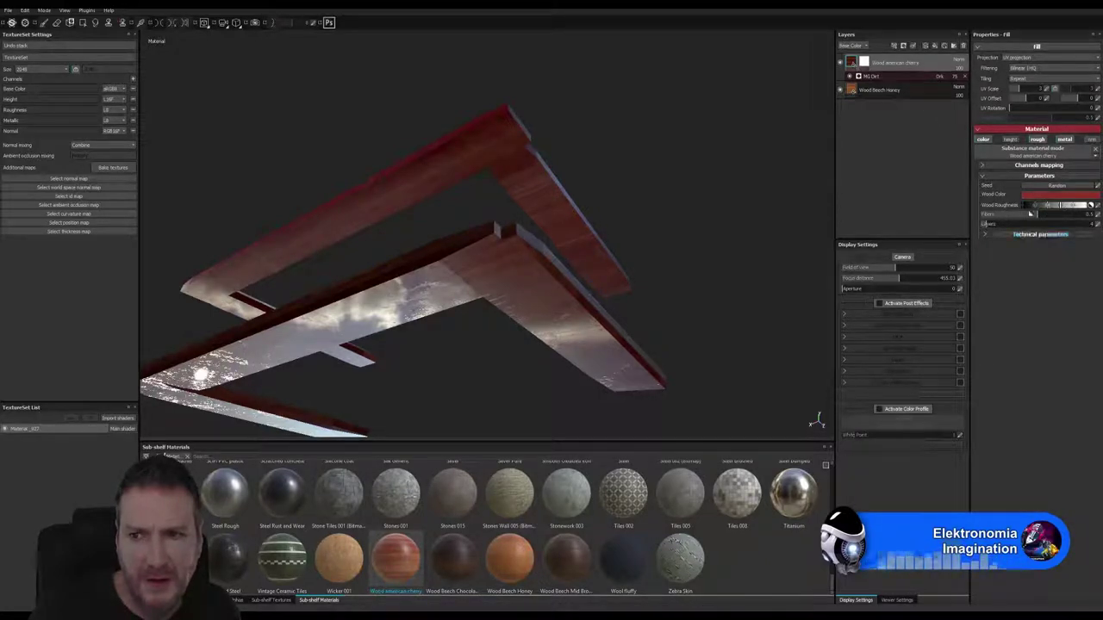
left_click(1000, 165)
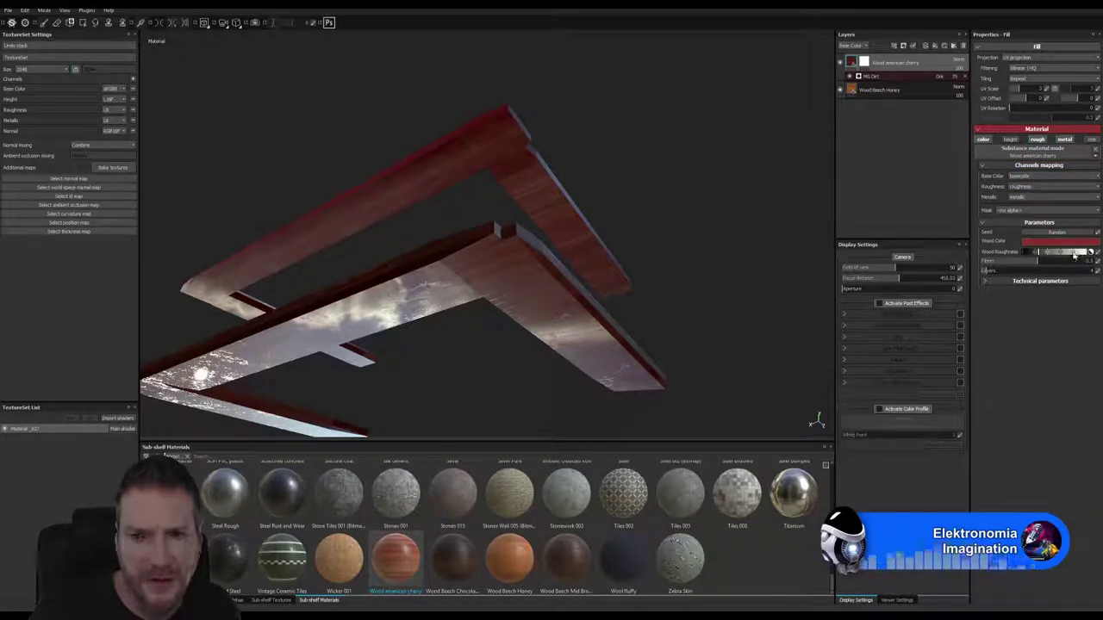
left_click_drag(719, 182, 500, 286, "alt")
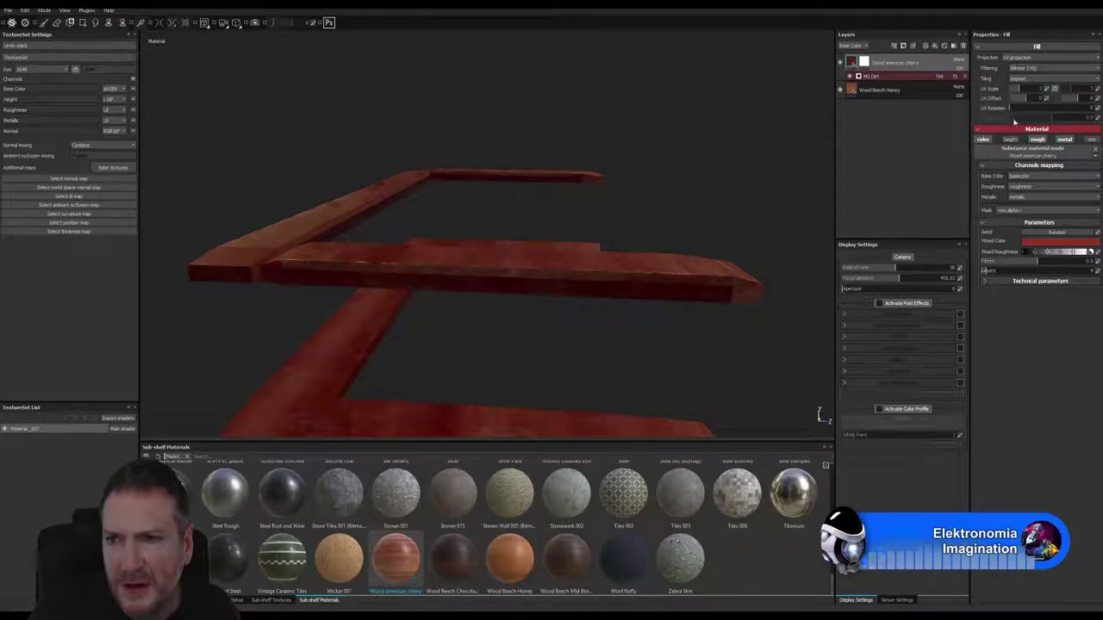
left_click(1046, 143)
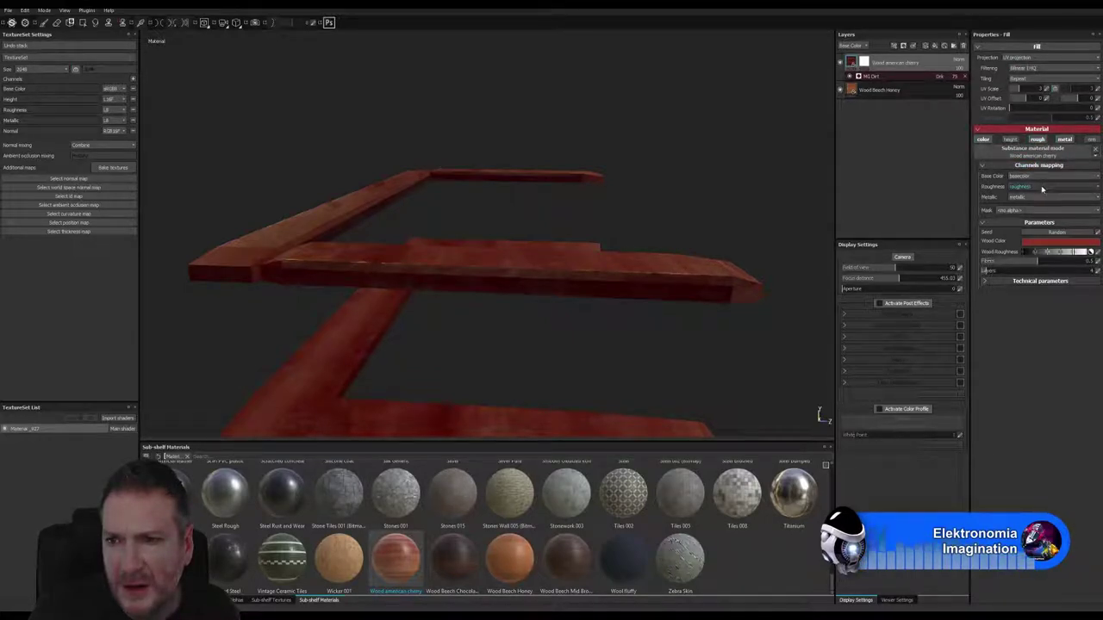
left_click(1095, 189)
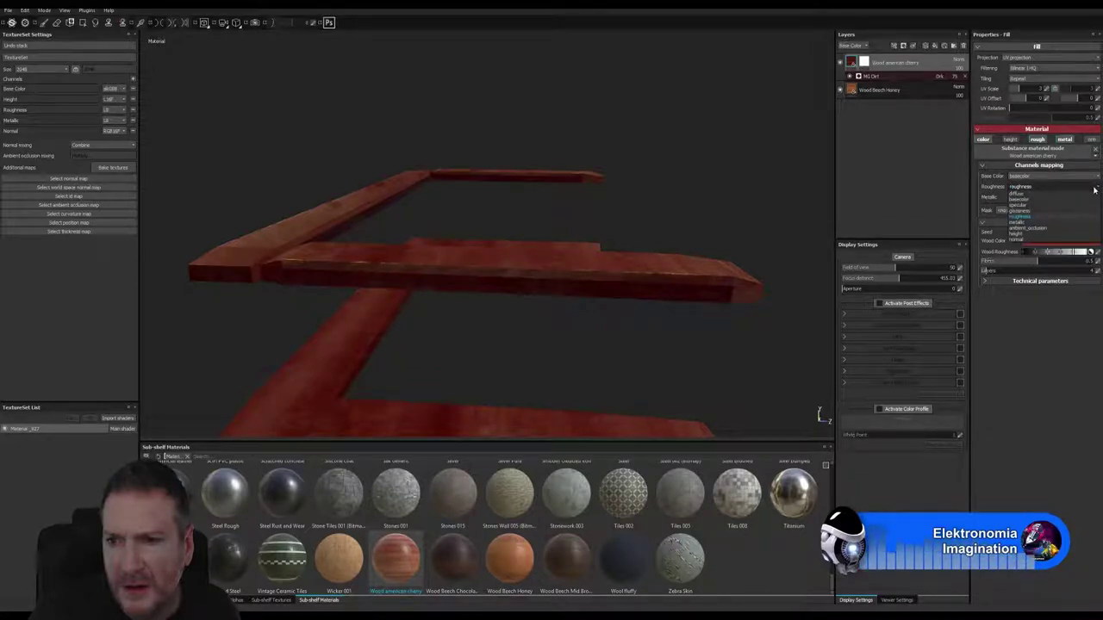
left_click(1044, 354)
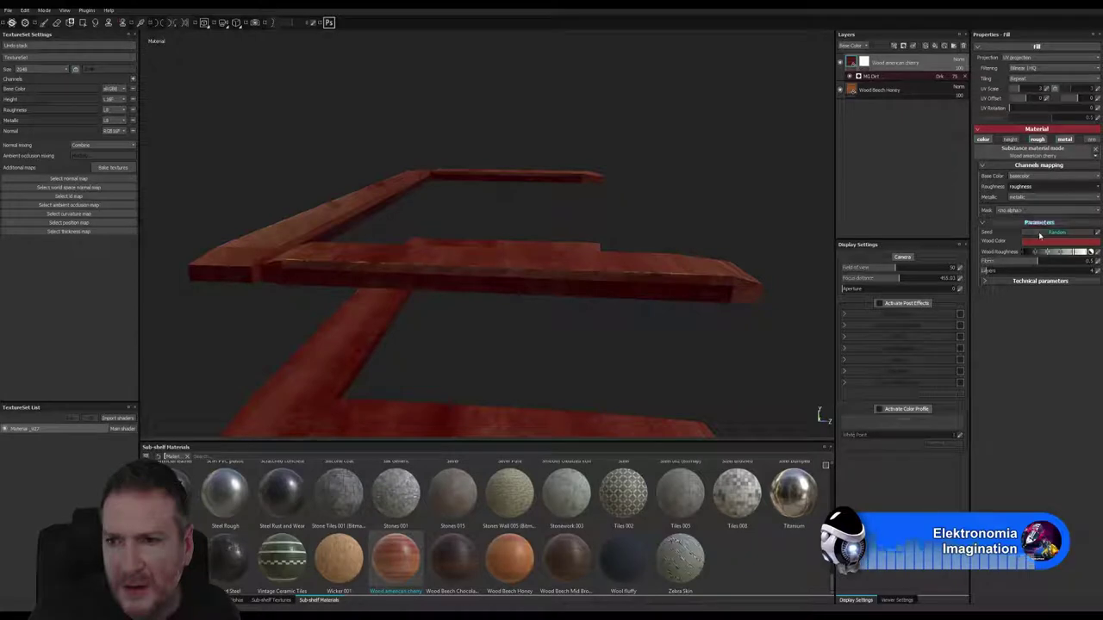
Lower the cherry wood's Normal Intensity to 0.94 and review the red rails.
left_click(987, 281)
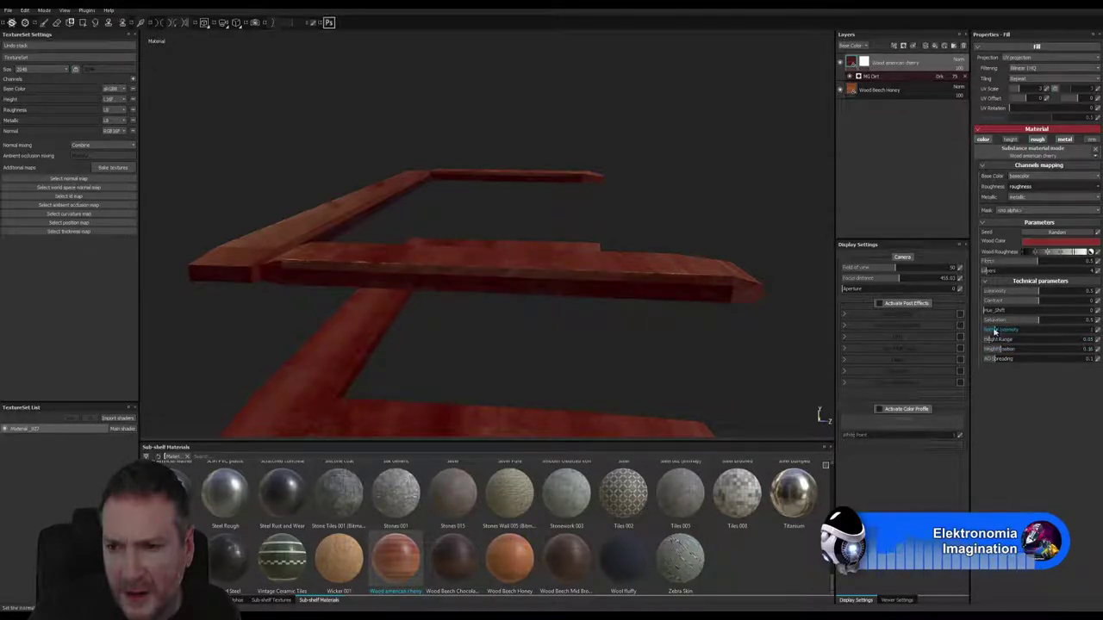
left_click_drag(997, 330, 1002, 314)
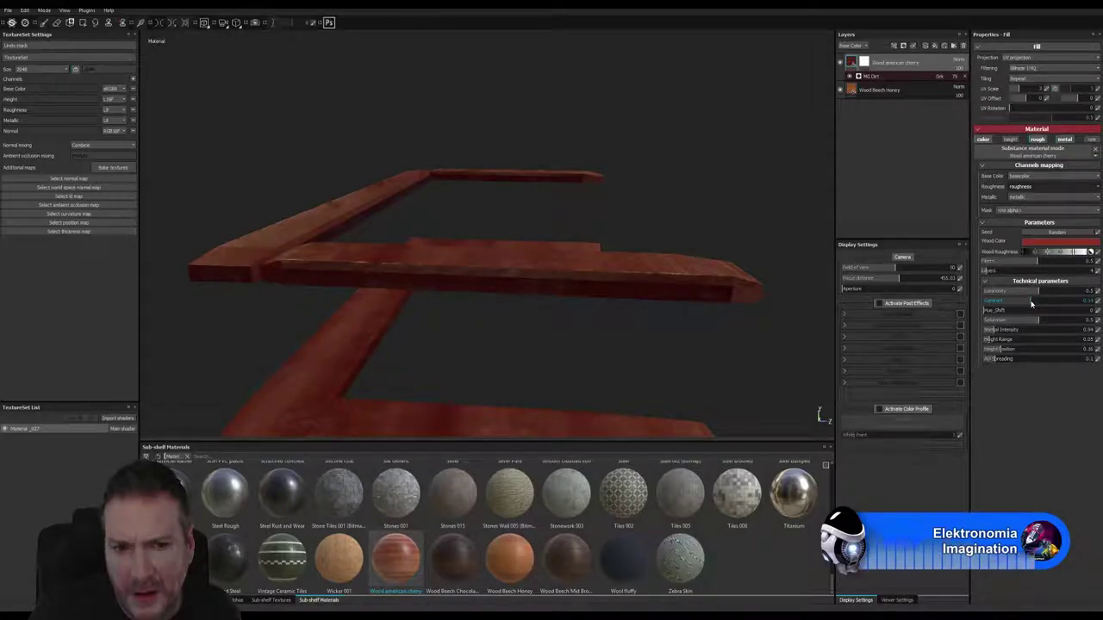
left_click_drag(684, 294, 551, 253, "alt")
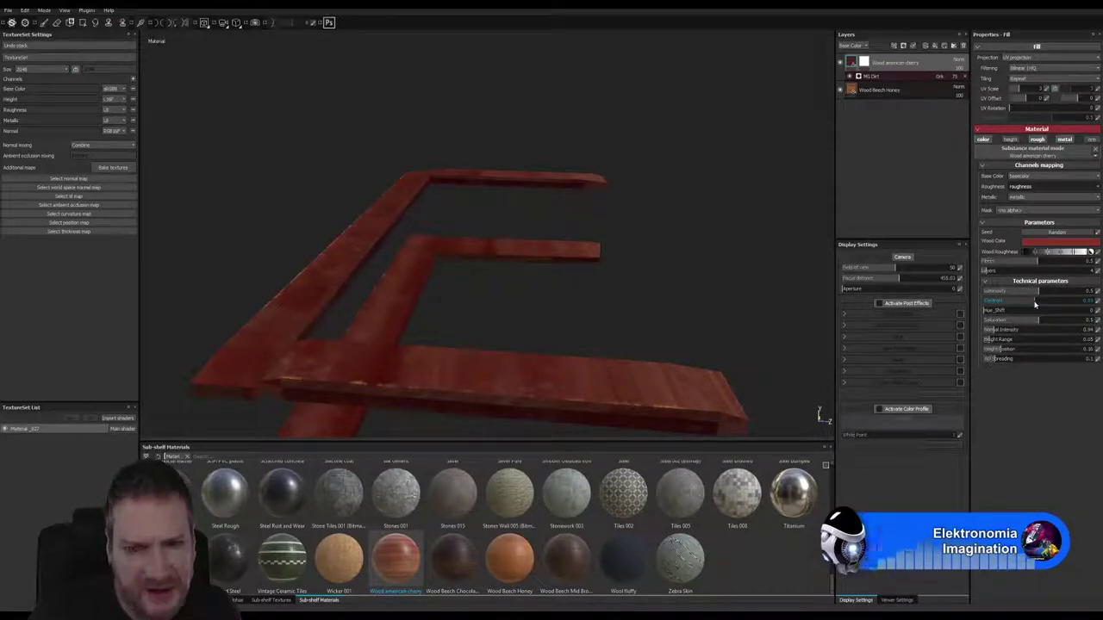
left_click_drag(514, 281, 682, 293, "alt")
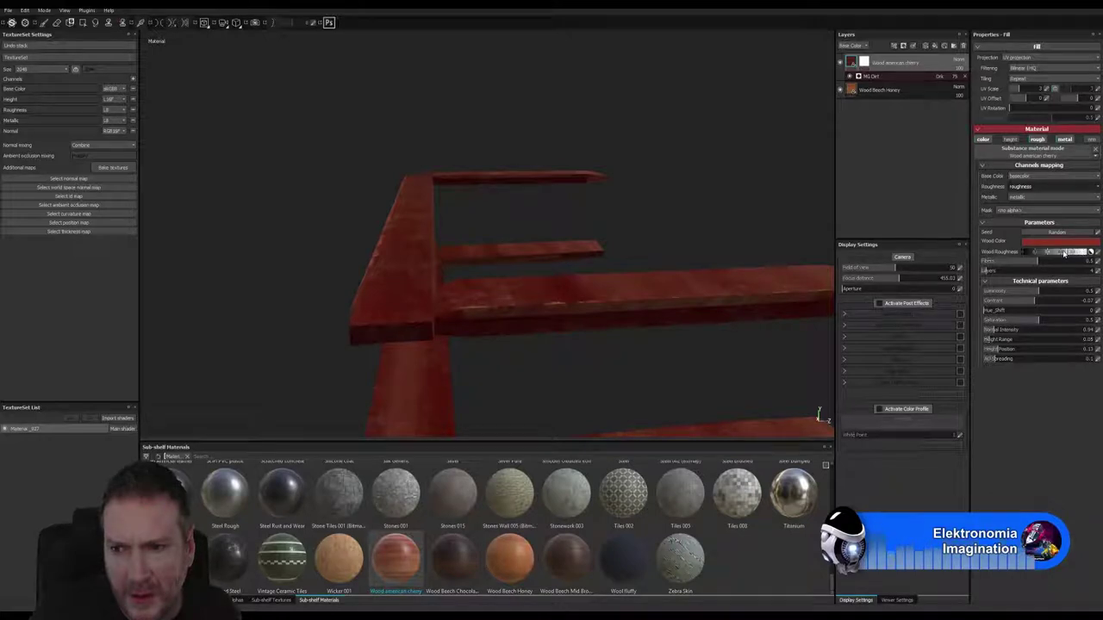
left_click_drag(443, 238, 672, 267, "alt")
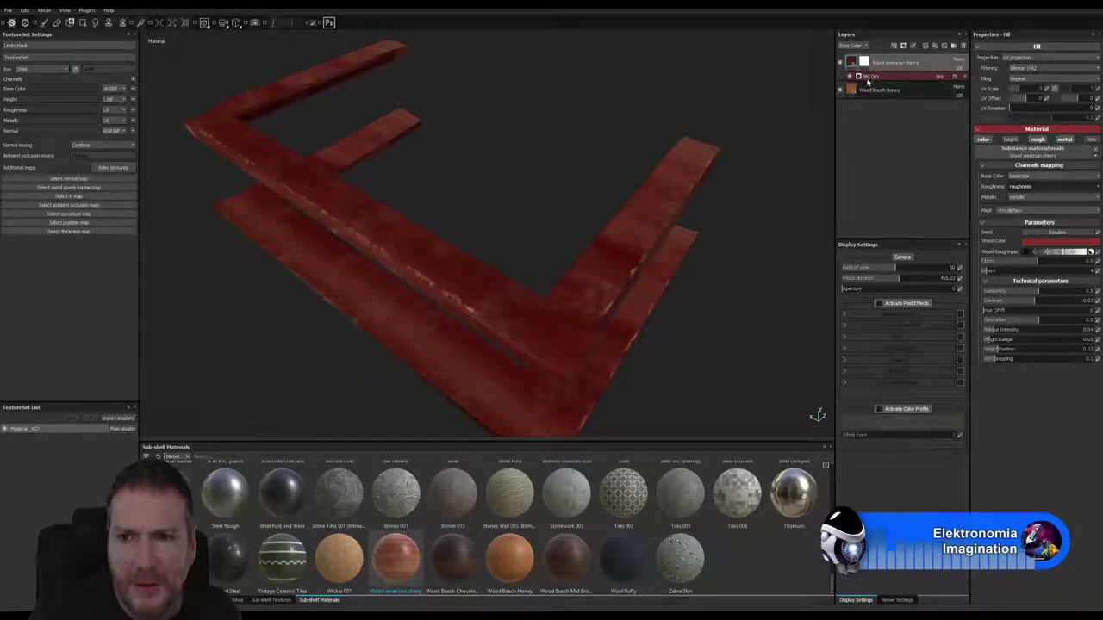
Compare against clean wood, then lower the MG Dirt level to about 0.42 and contrast to 0.6.
left_click(897, 79)
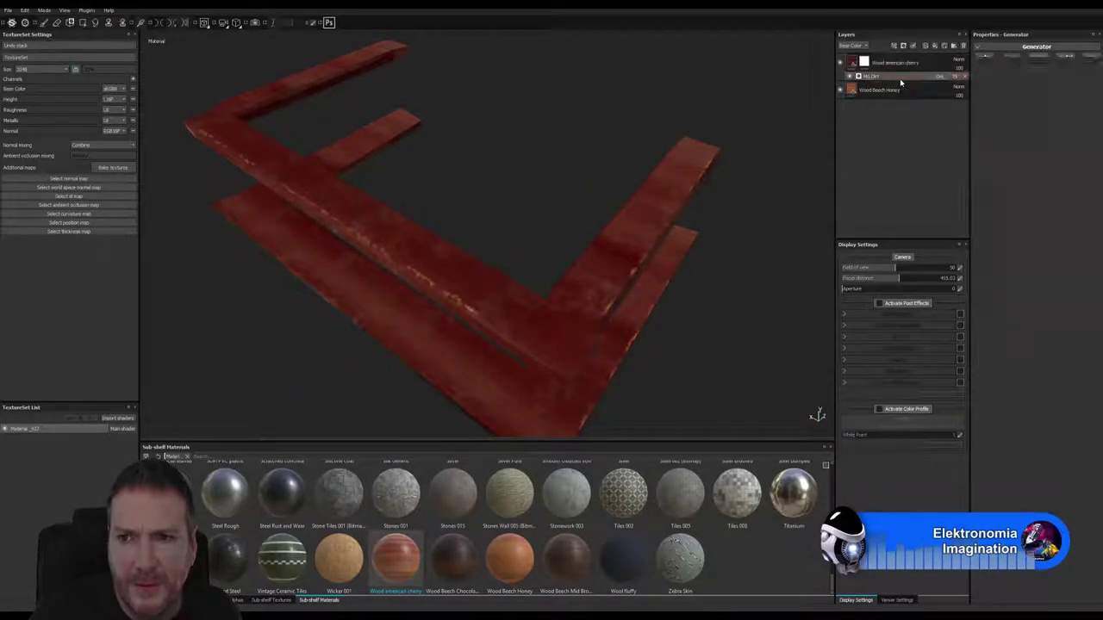
left_click(965, 85)
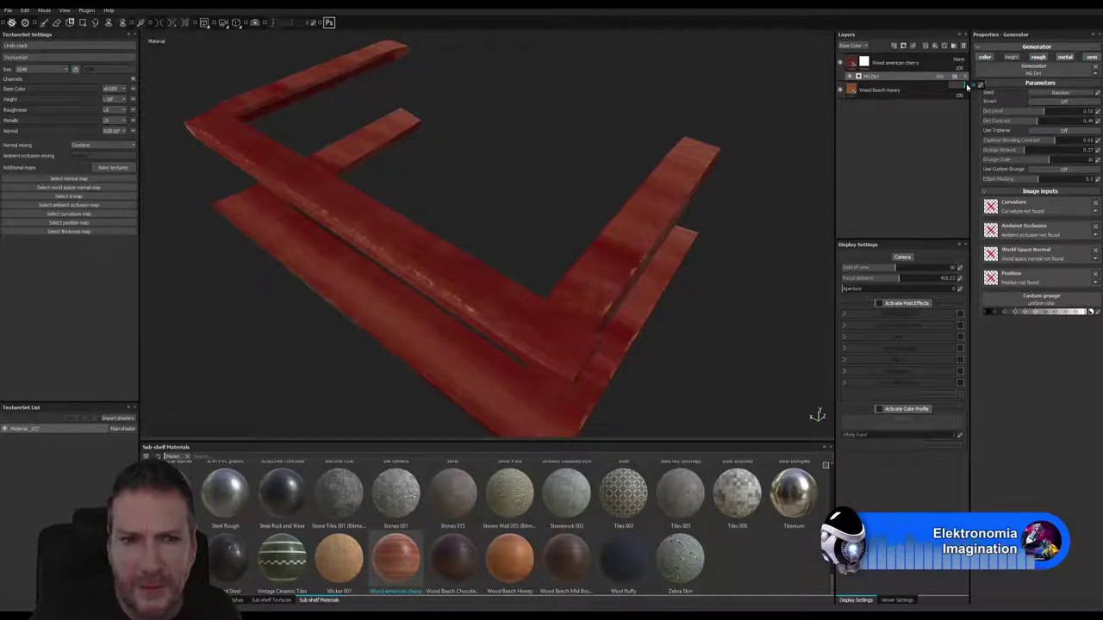
left_click_drag(448, 215, 362, 181, "alt")
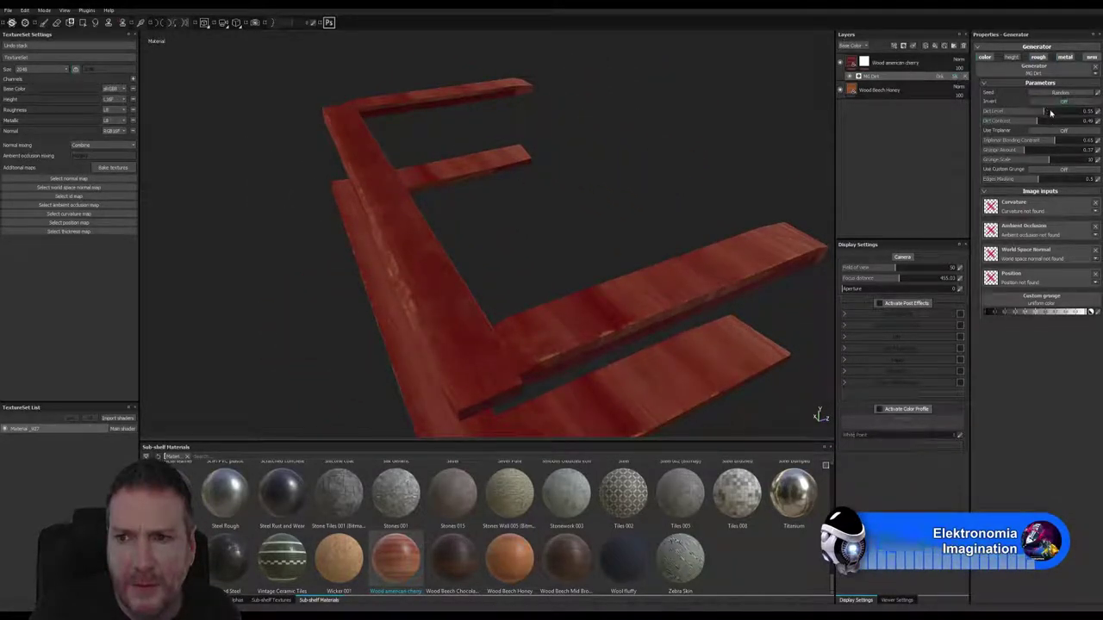
left_click_drag(1051, 112, 1017, 114)
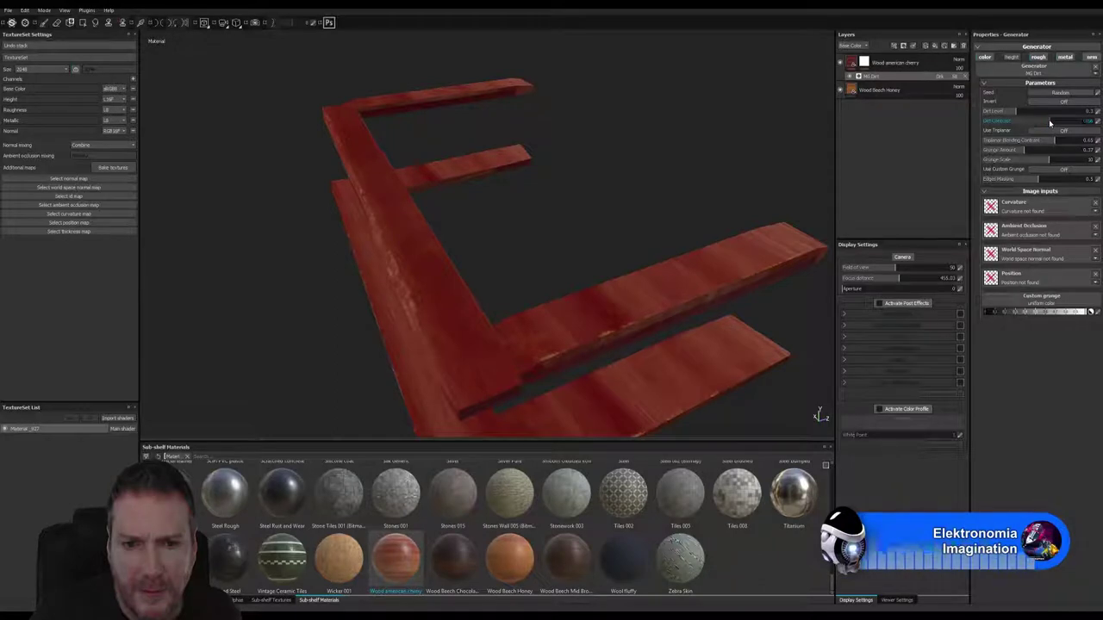
left_click(1045, 124)
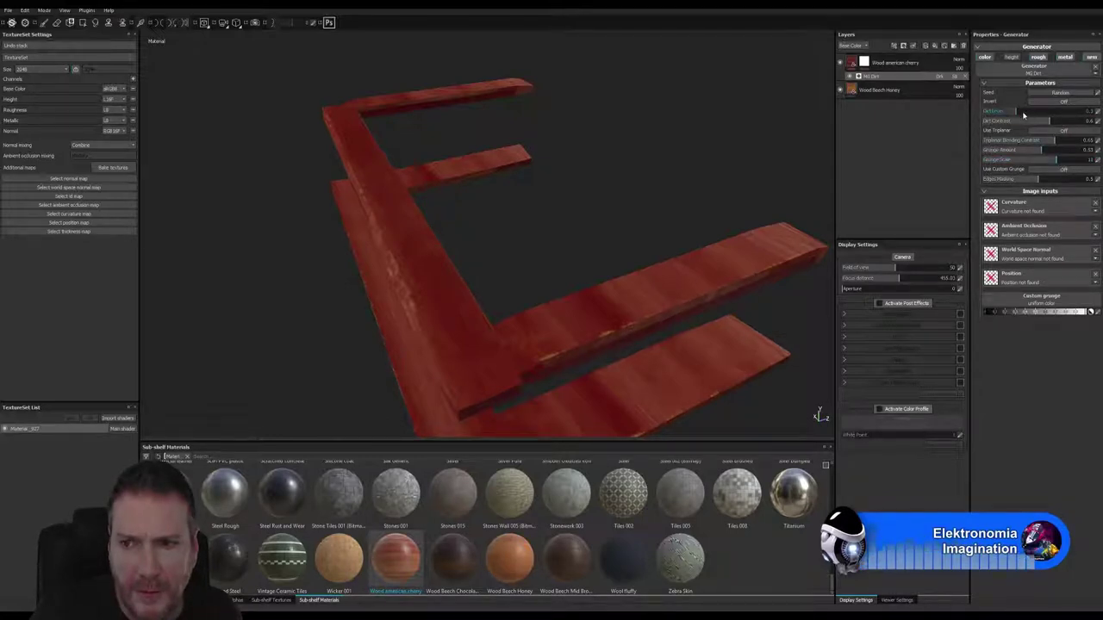
mouse_move(1029, 115)
left_mouse_down()
mouse_move(1045, 116)
mouse_move(1035, 112)
left_mouse_up()
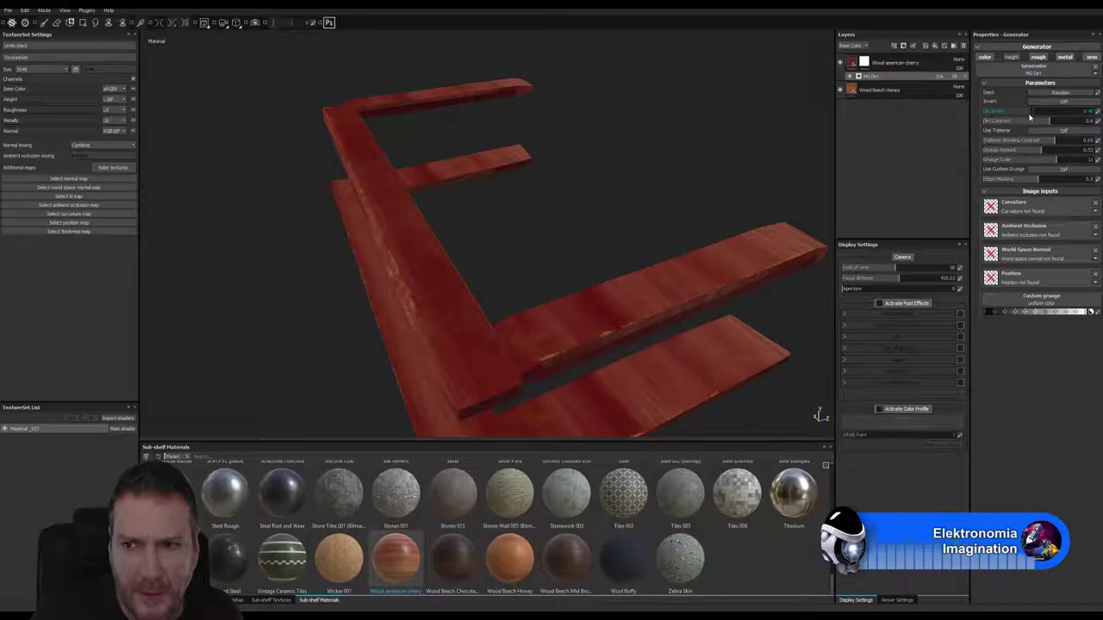
Reduce the MG Dirt contrast further to 0.24 and review the grime on the rails.
left_click_drag(458, 288, 614, 270, "alt")
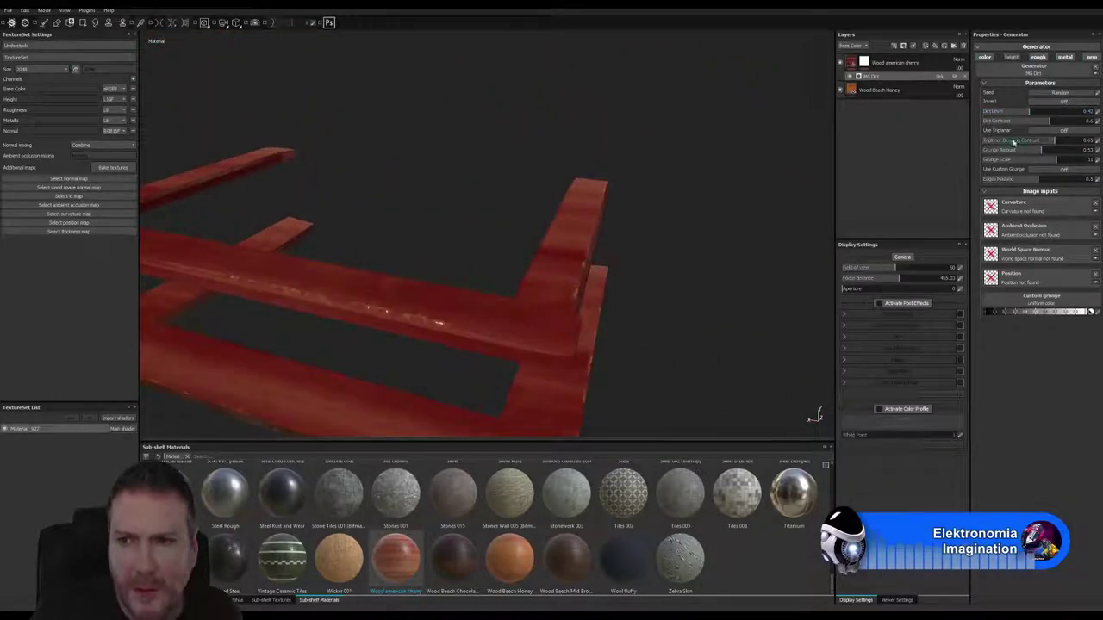
left_click_drag(1038, 122, 1013, 122)
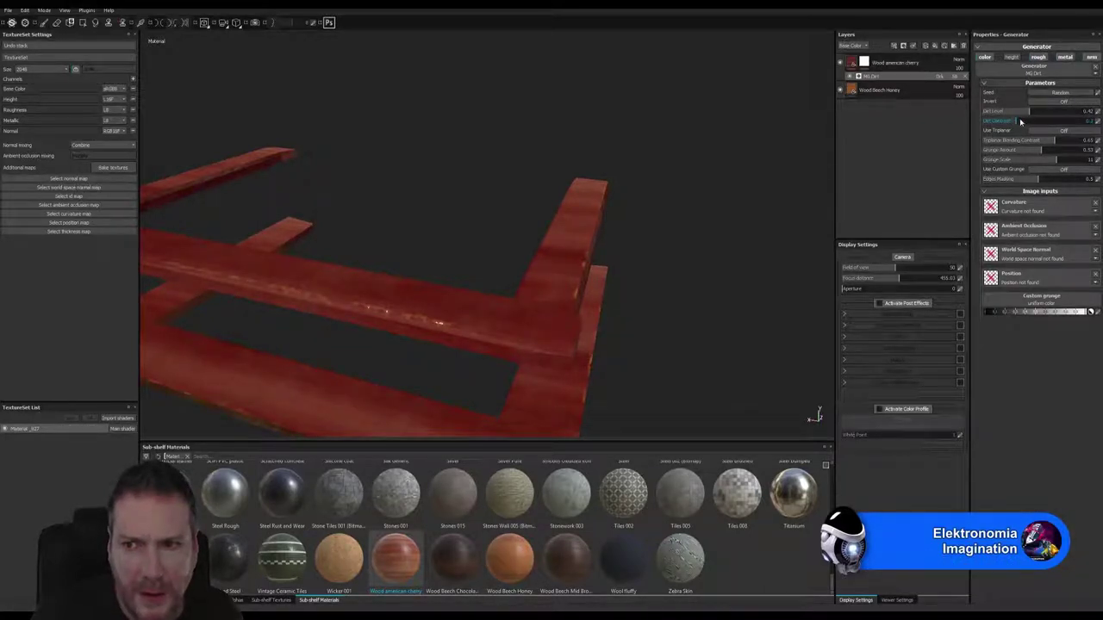
left_click_drag(1019, 118, 1010, 118)
mouse_move(517, 259)
left_mouse_down("alt")
mouse_move(528, 316)
mouse_move(480, 295)
mouse_move(517, 250)
mouse_move(581, 270)
mouse_move(719, 261)
mouse_move(818, 218)
mouse_move(522, 263)
left_mouse_up("alt")
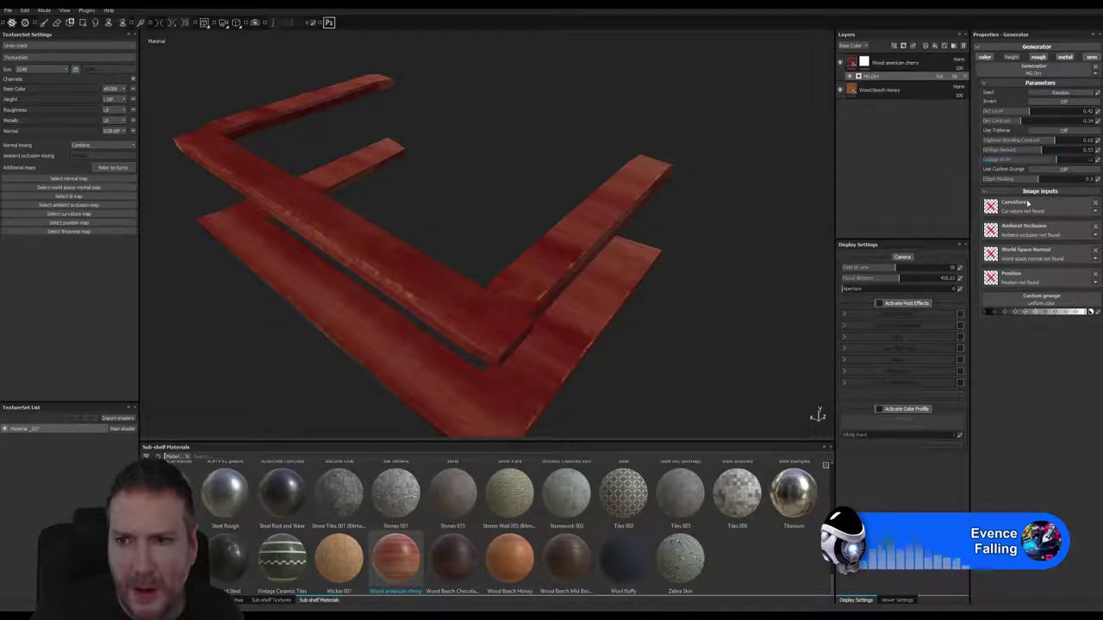
left_click_drag(665, 305, 639, 290, "alt")
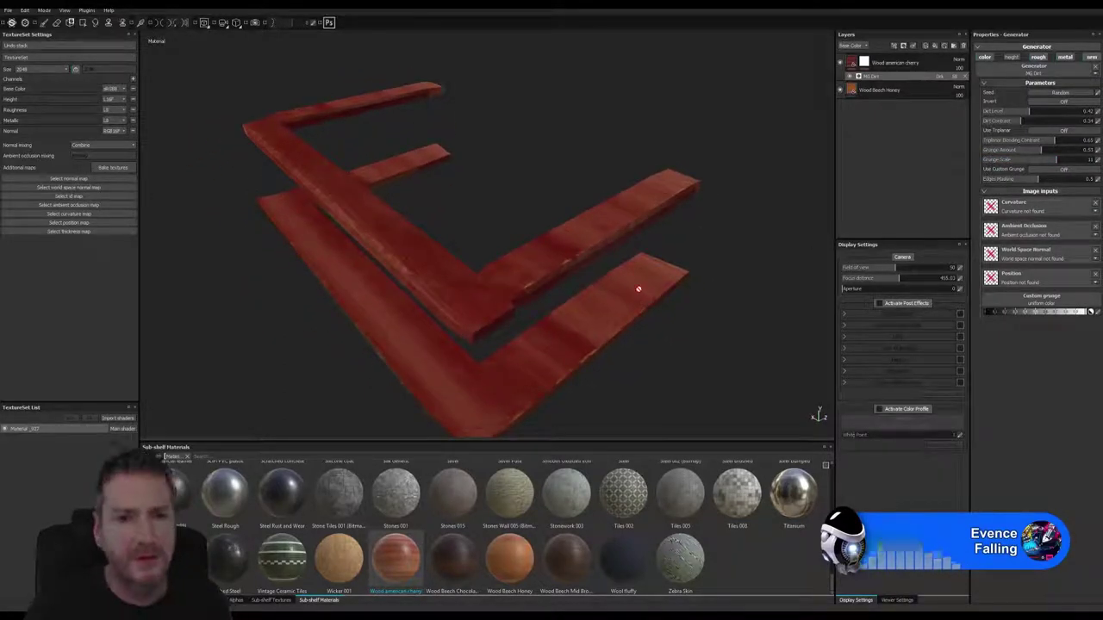